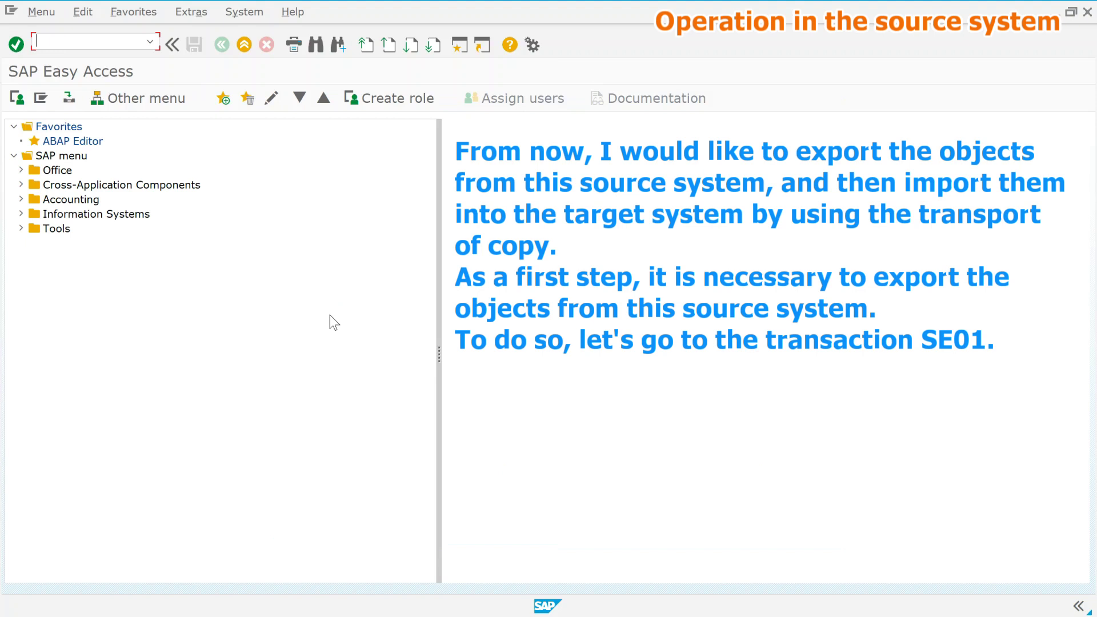
# - Run transaction /nse01 to open the Transport Organizer (Extended View)
pyautogui.write('/nse01')
pyautogui.press('Return')
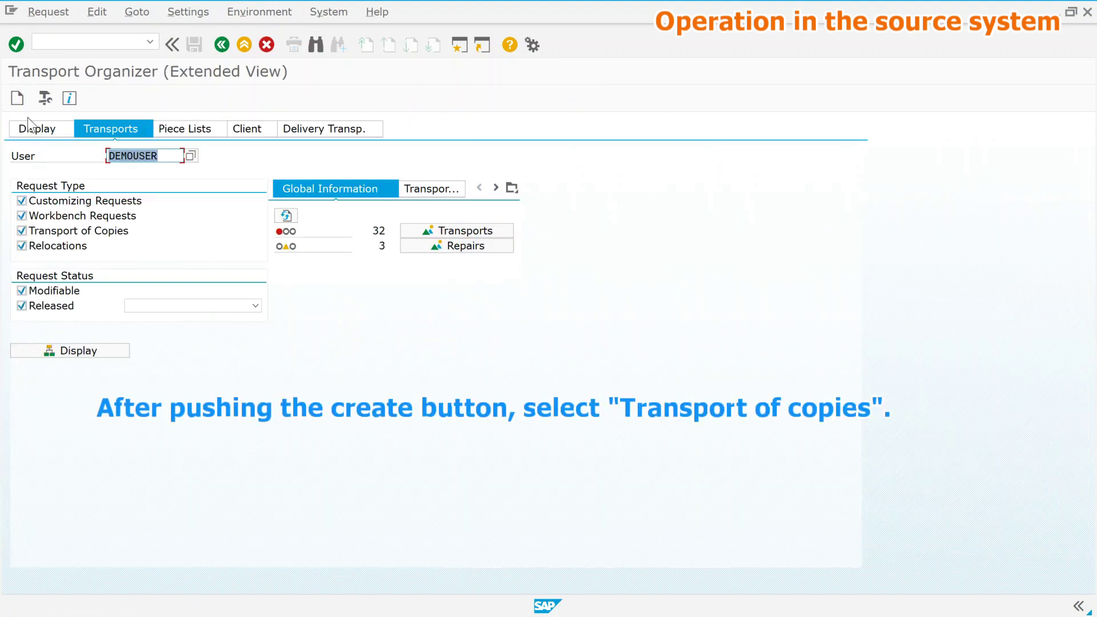
# - Create a new request of type Transport of copies, reviewing its F1 help before confirming
pyautogui.click(17, 99)
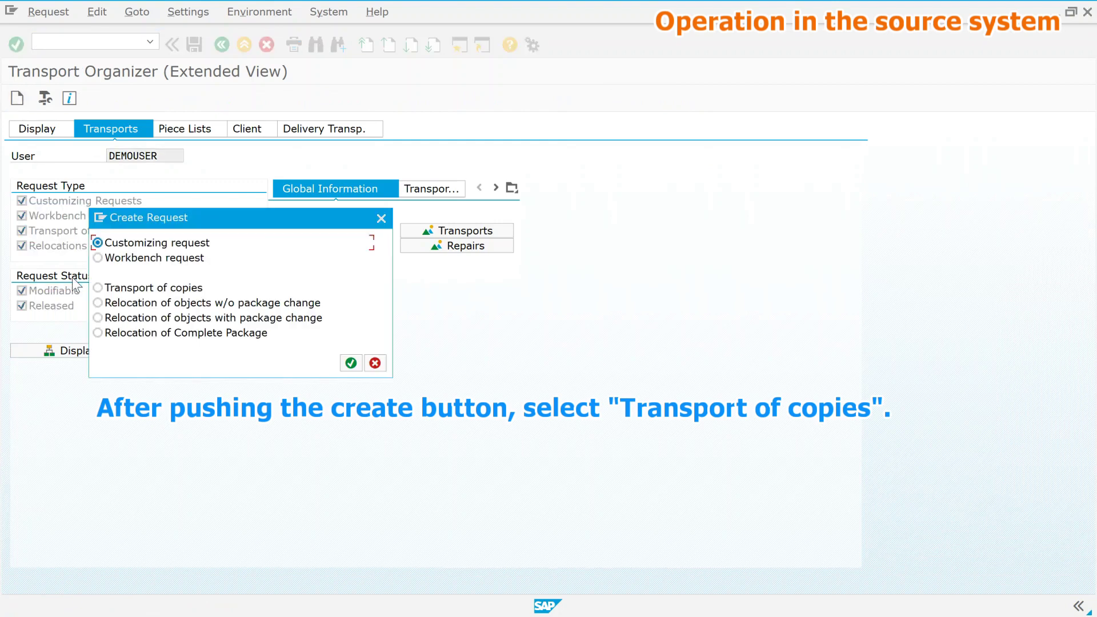
pyautogui.click(129, 287)
pyautogui.press('F1')
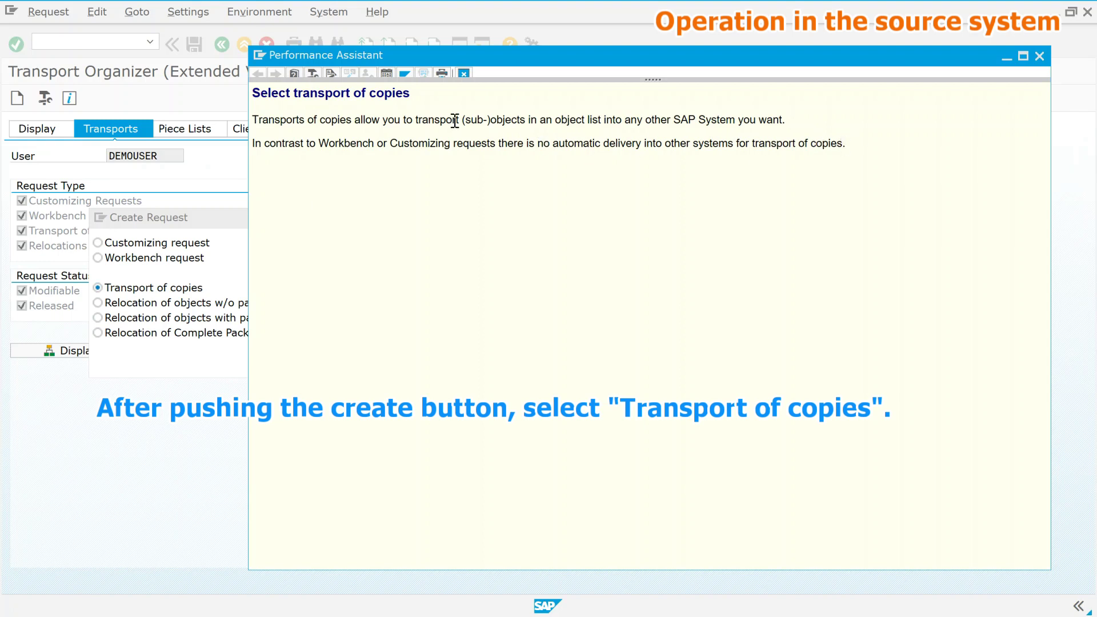
pyautogui.click(464, 73)
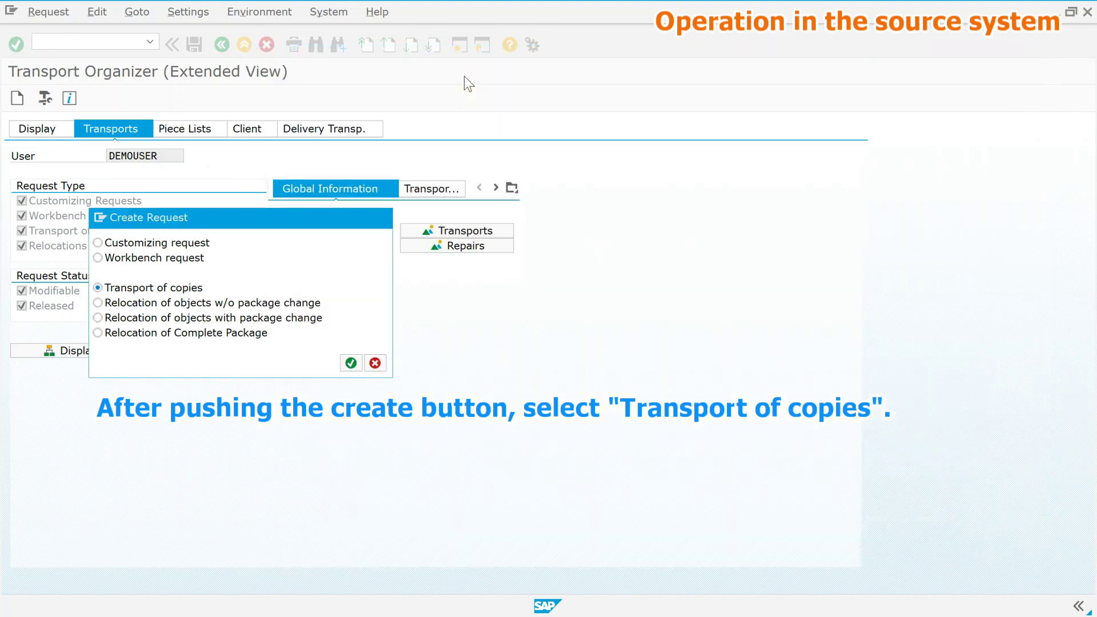
pyautogui.click(350, 363)
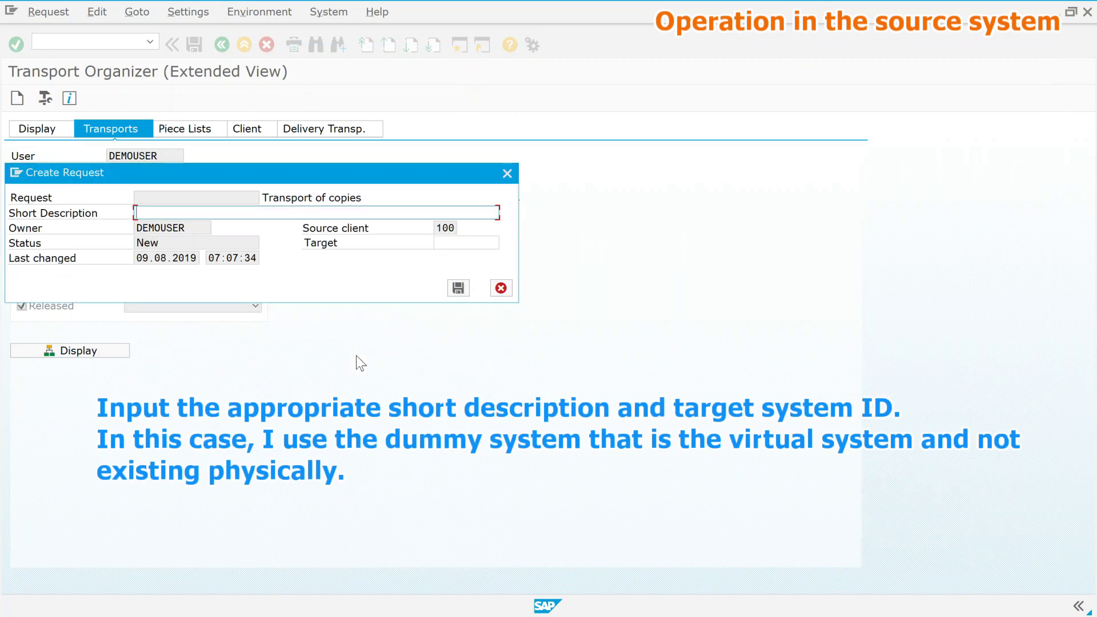
# - Describe the request as a copy of ZDEMOPKG objects, set target system DMY, and save it
pyautogui.write('Transport of copy for the ')
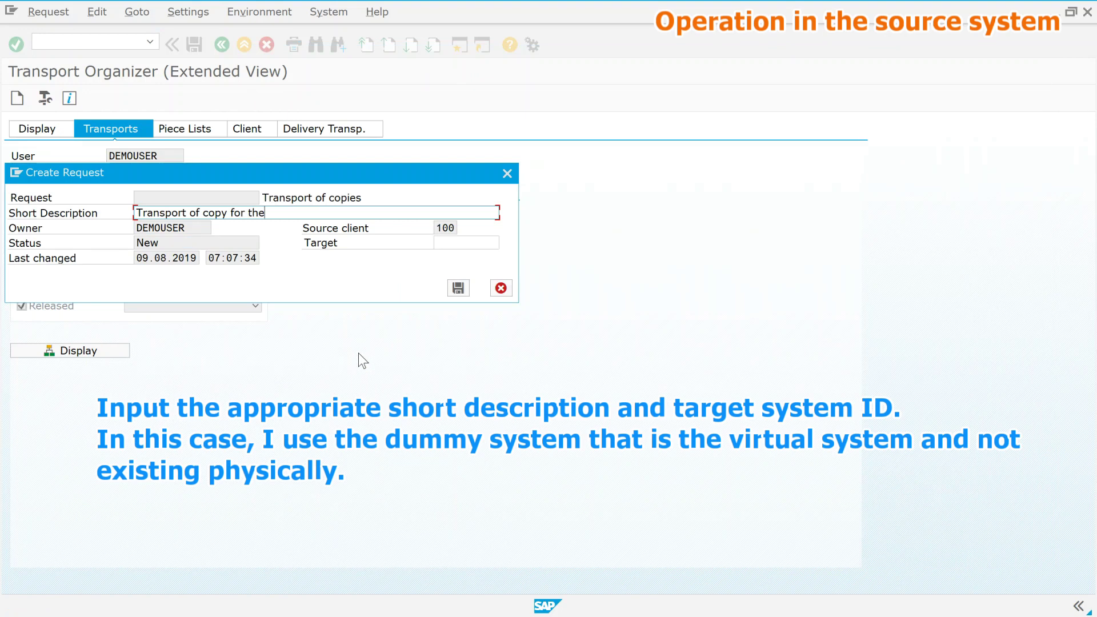
pyautogui.write('object belongs to ZPKG')
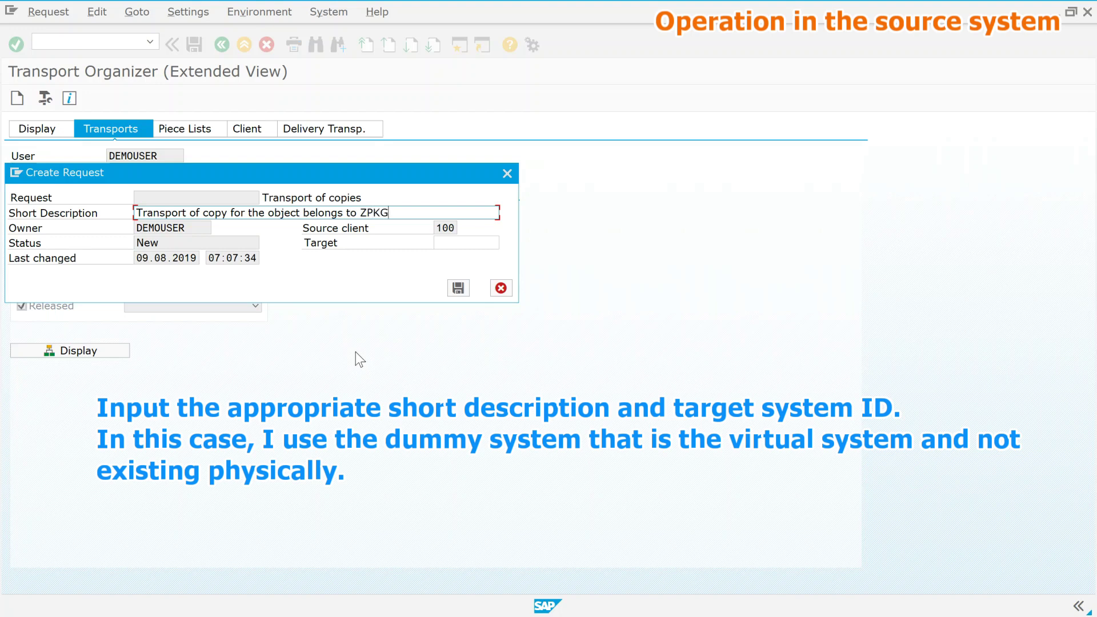
pyautogui.press('BackSpace')
pyautogui.press('BackSpace')
pyautogui.press('BackSpace')
pyautogui.write('DEMOPKG')
pyautogui.click(464, 242)
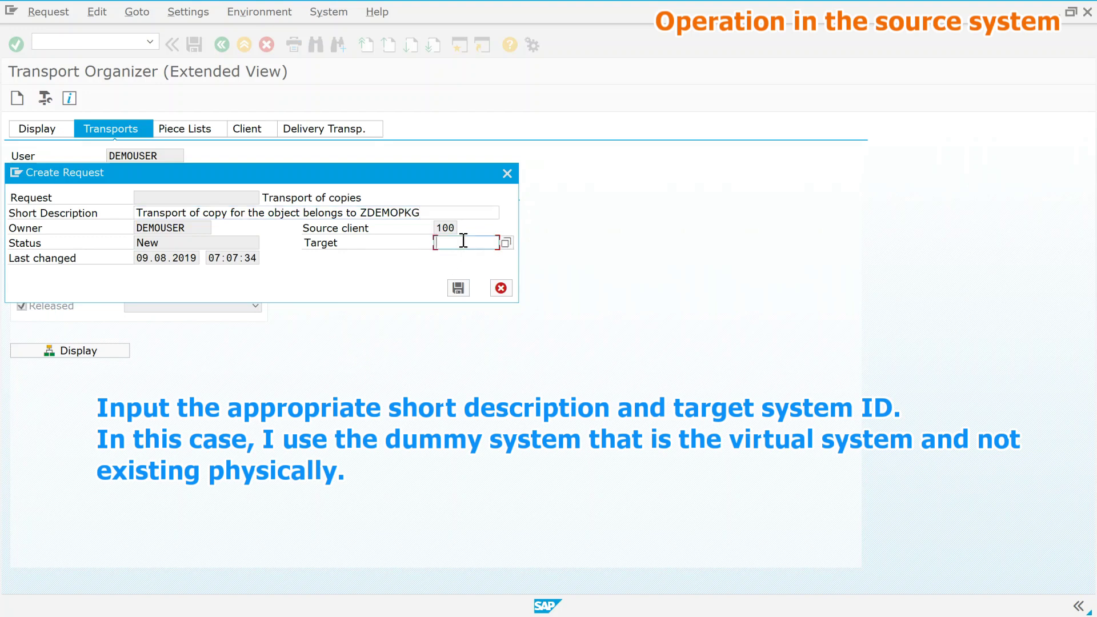
pyautogui.write('DMY')
pyautogui.click(455, 285)
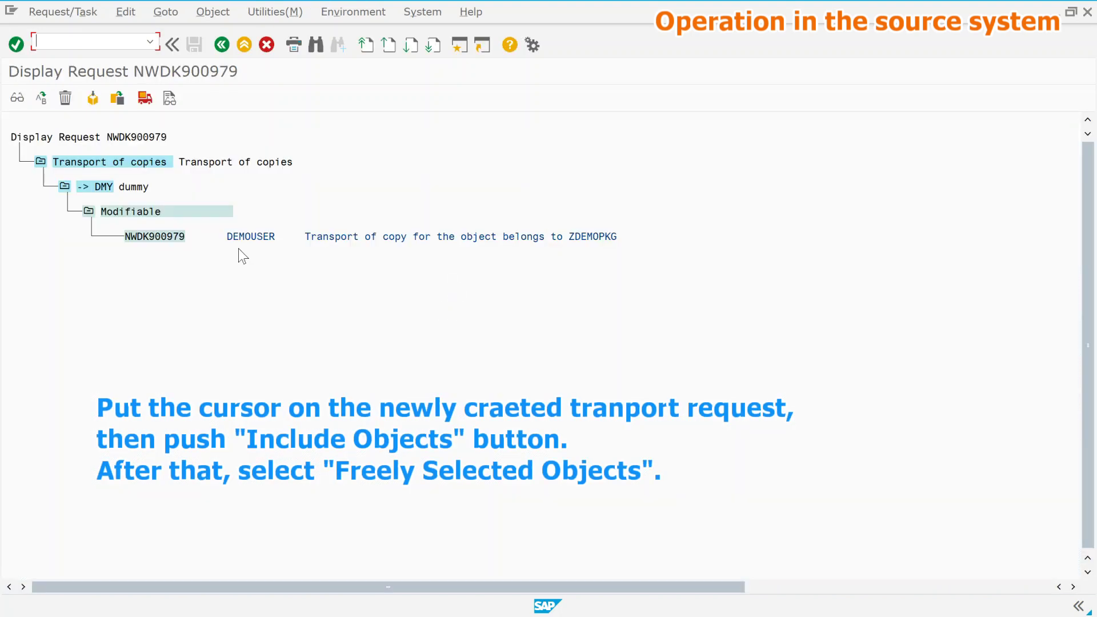
# - Include objects in NWDK900979 using the Freely Selected Objects option
pyautogui.click(149, 237)
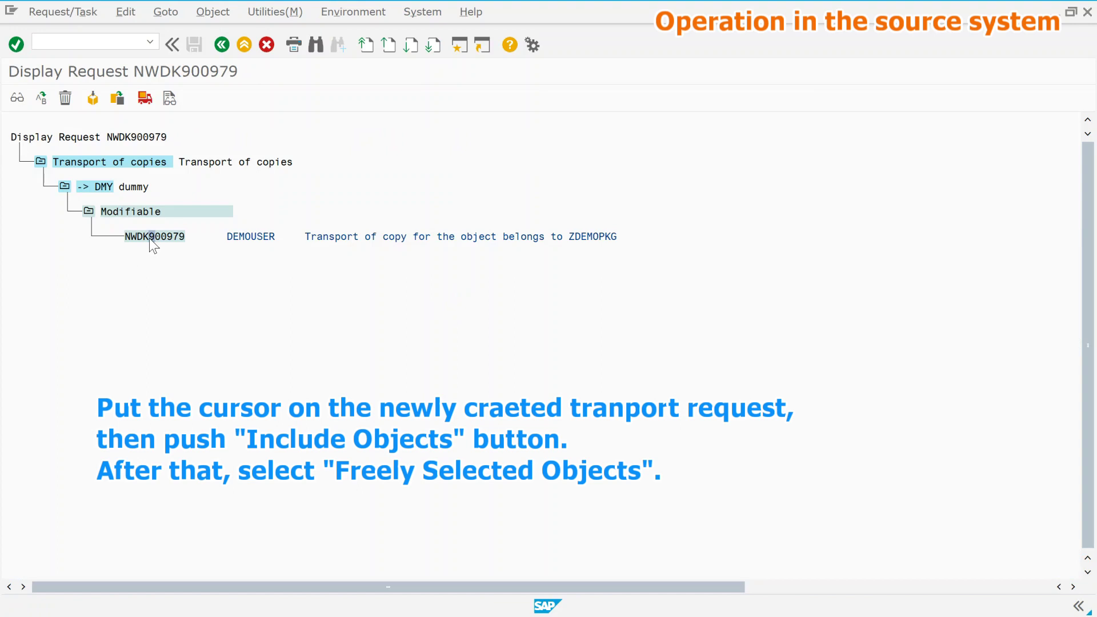
pyautogui.click(95, 103)
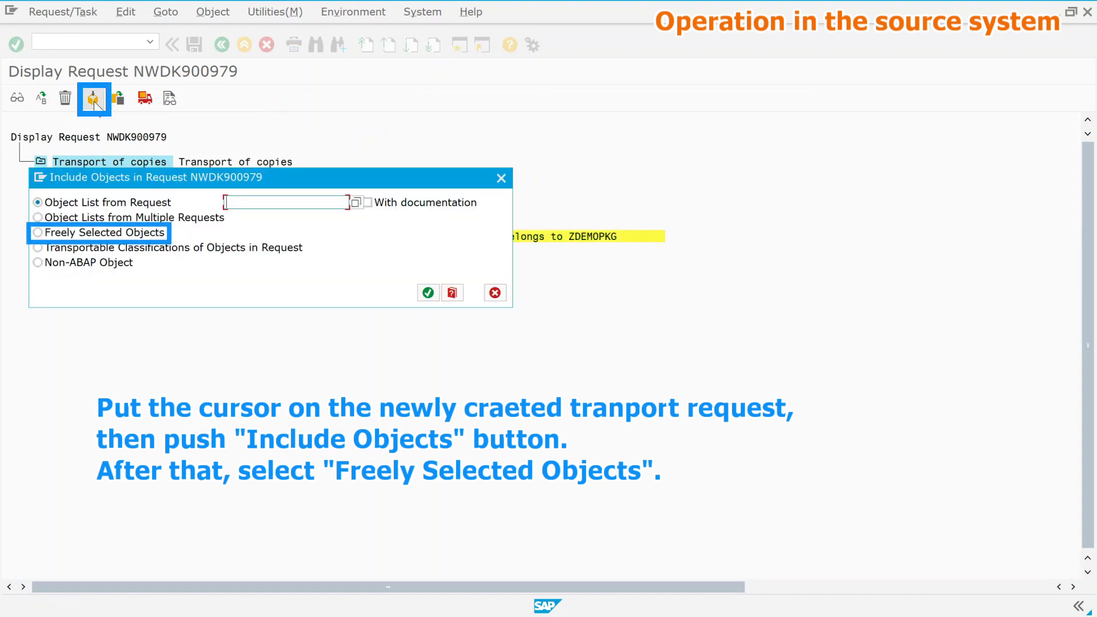
pyautogui.click(90, 234)
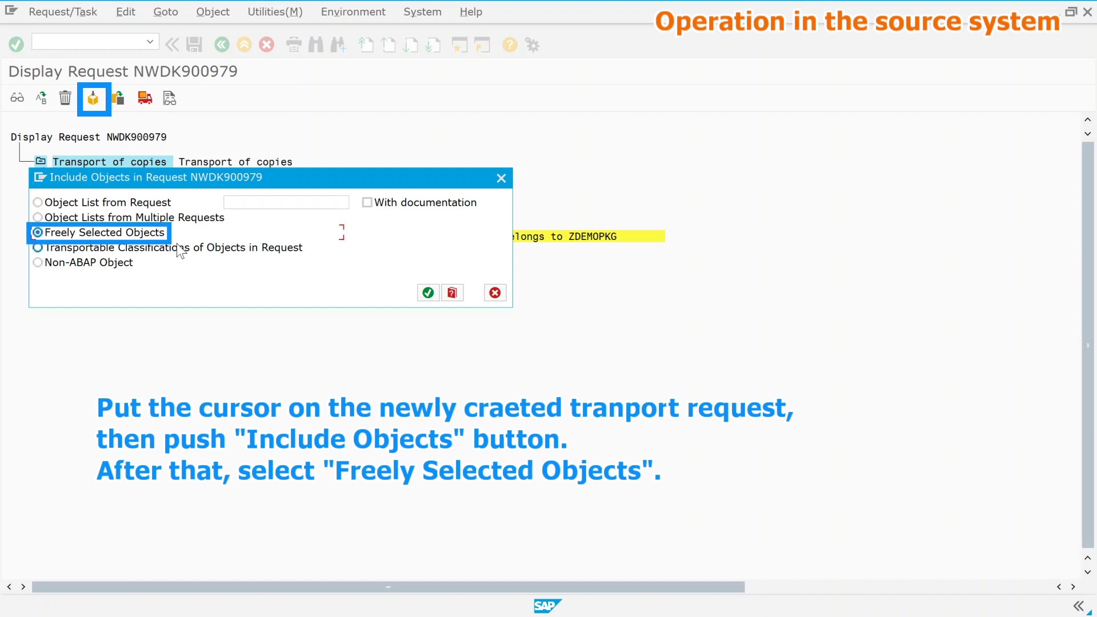
# - Filter the object selection by package zdemopkg with no limit on the number of hits
pyautogui.click(428, 293)
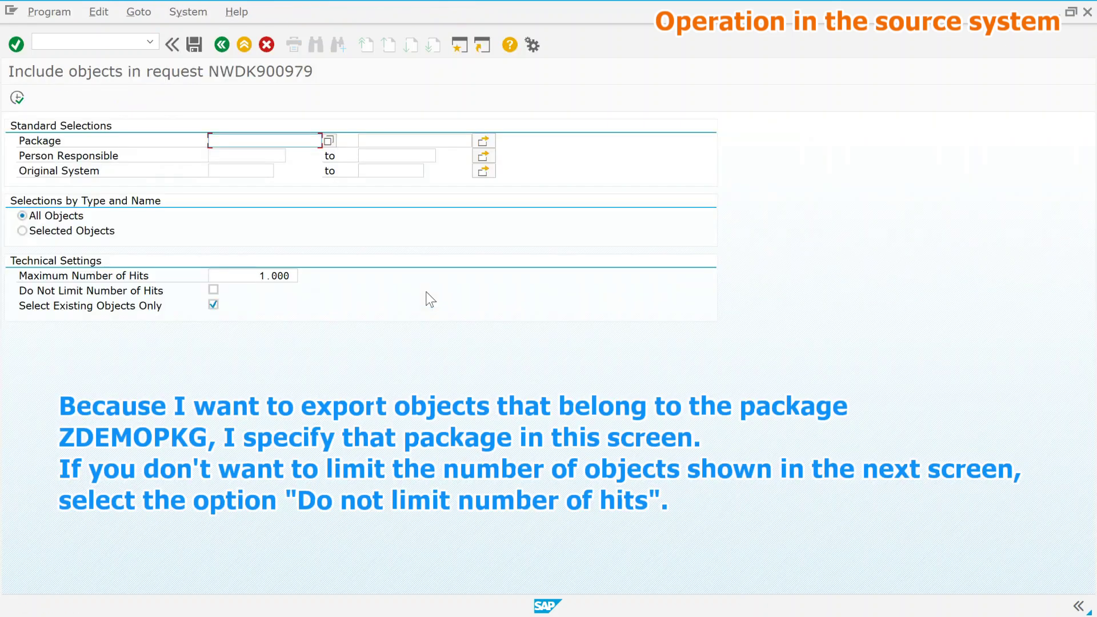
pyautogui.write('zdemopkg')
pyautogui.click(213, 290)
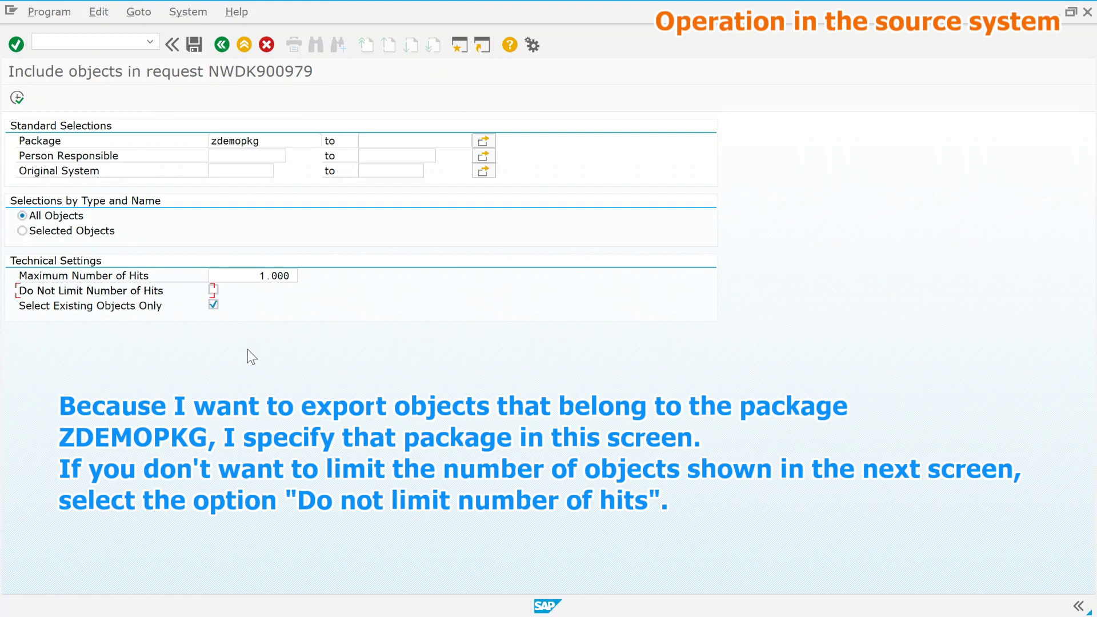
pyautogui.click(213, 290)
# - Run the search and browse the ZDEMOPKG class, package and program folders
pyautogui.click(17, 98)
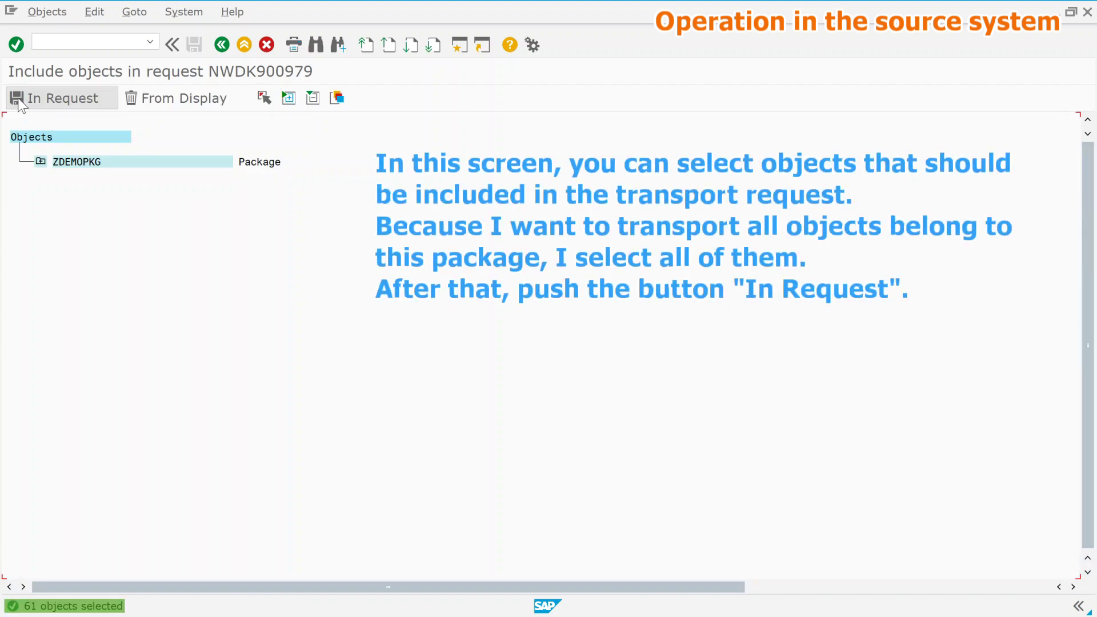
pyautogui.click(43, 162)
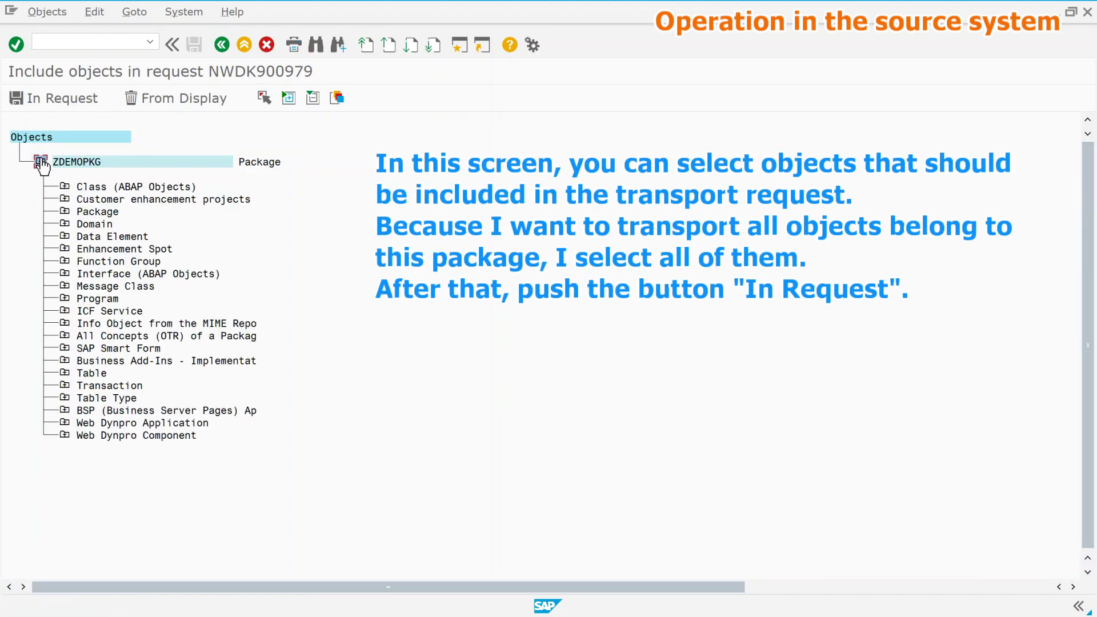
pyautogui.click(68, 188)
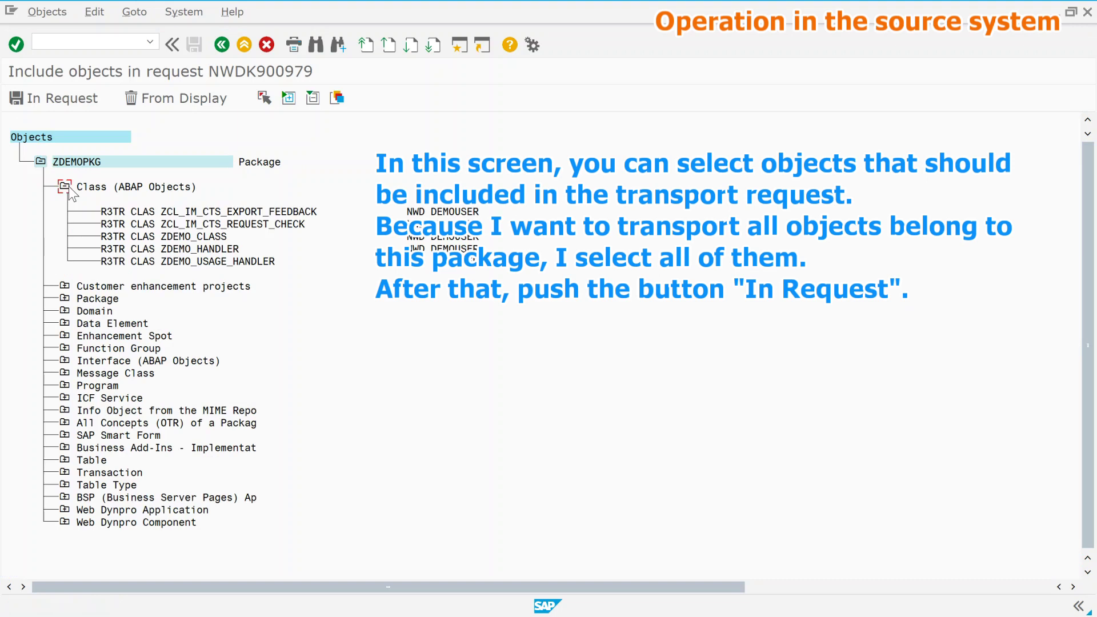
pyautogui.click(65, 188)
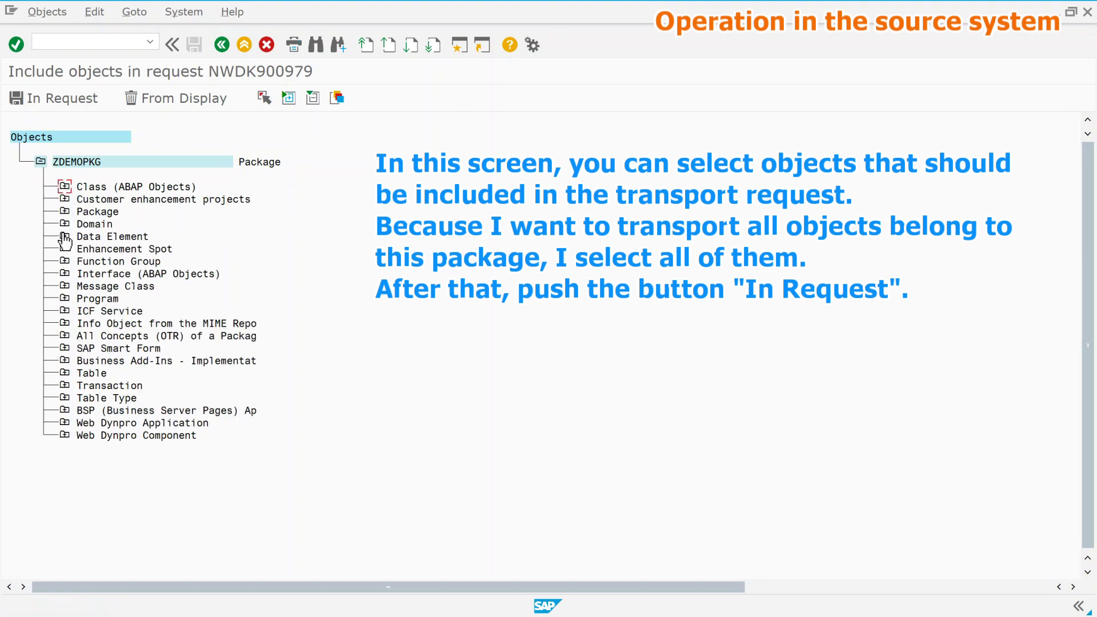
pyautogui.click(65, 212)
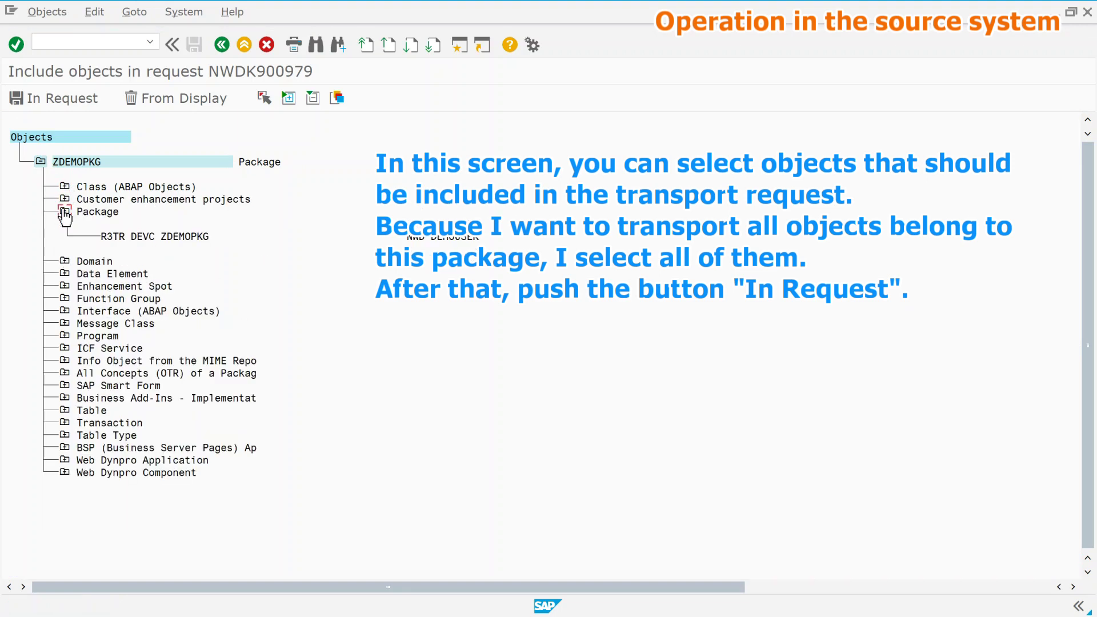
pyautogui.click(65, 213)
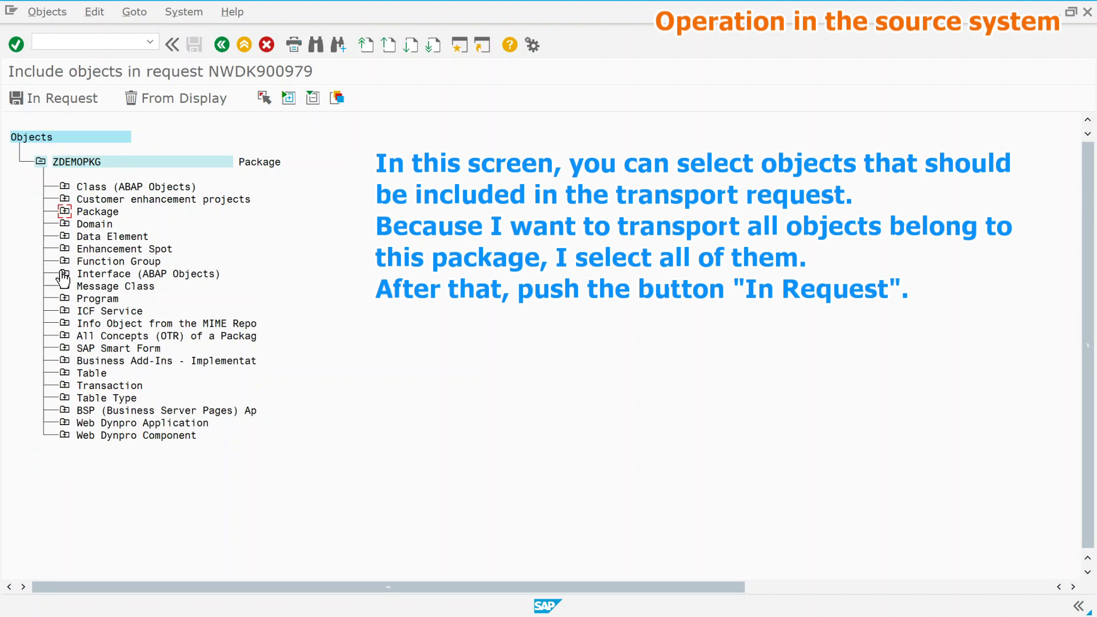
pyautogui.click(64, 299)
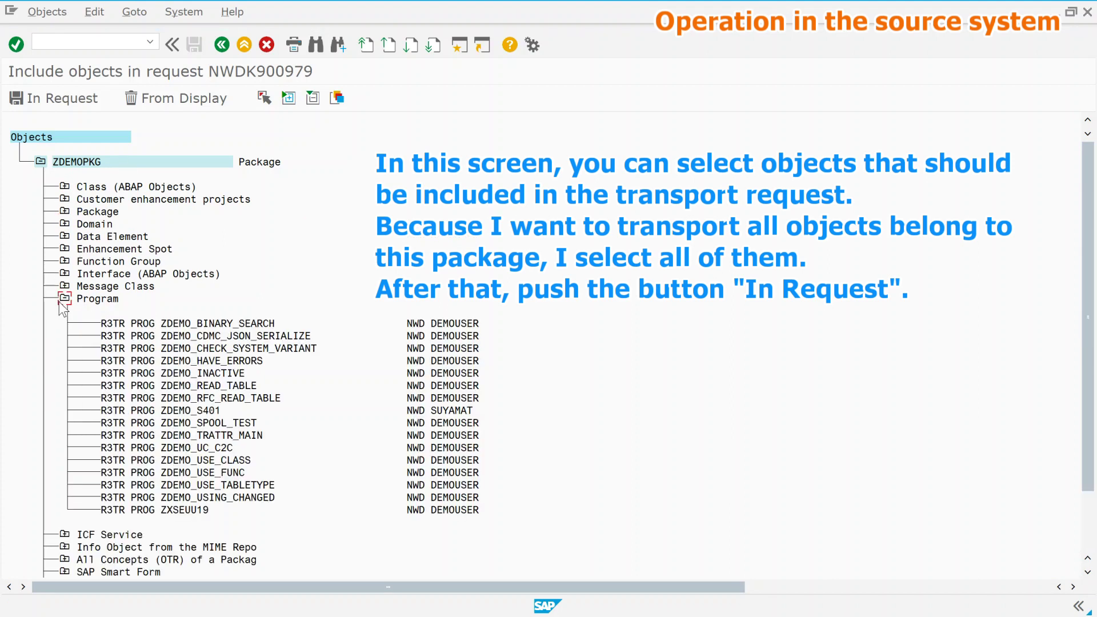
pyautogui.click(64, 299)
# - Select the whole ZDEMOPKG subtree and add its 61 objects to the request
pyautogui.click(95, 164)
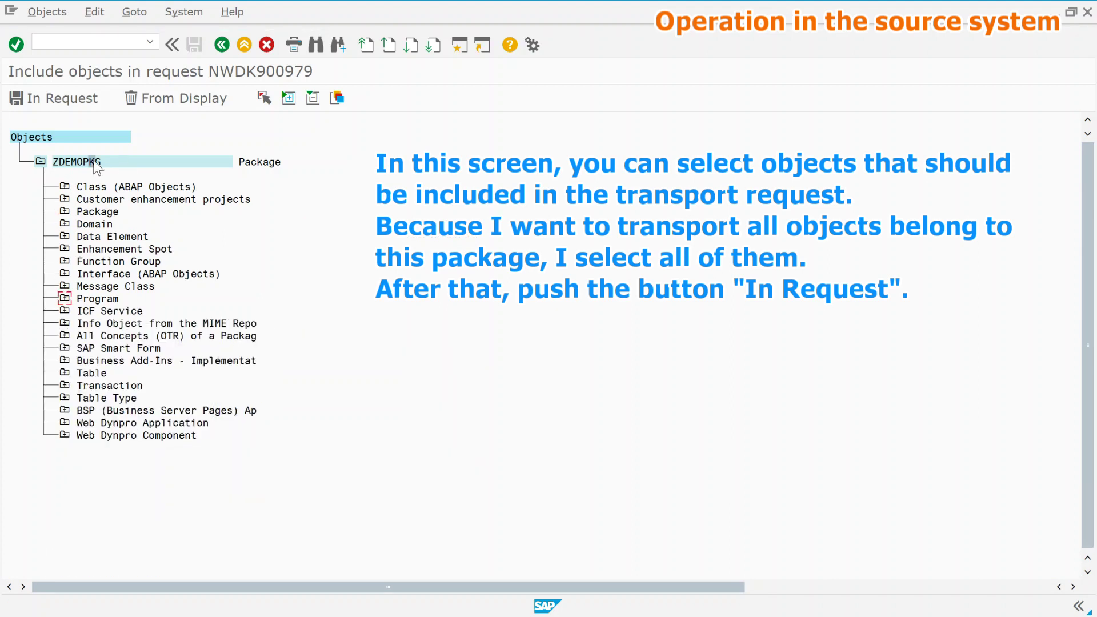
pyautogui.click(261, 101)
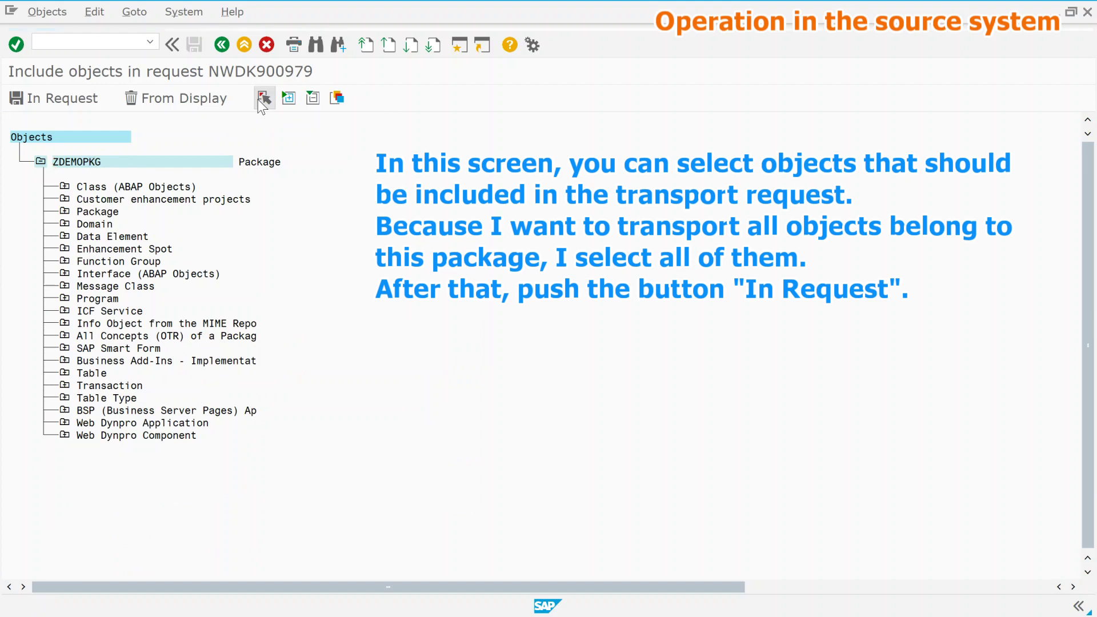
pyautogui.click(65, 187)
pyautogui.click(65, 187)
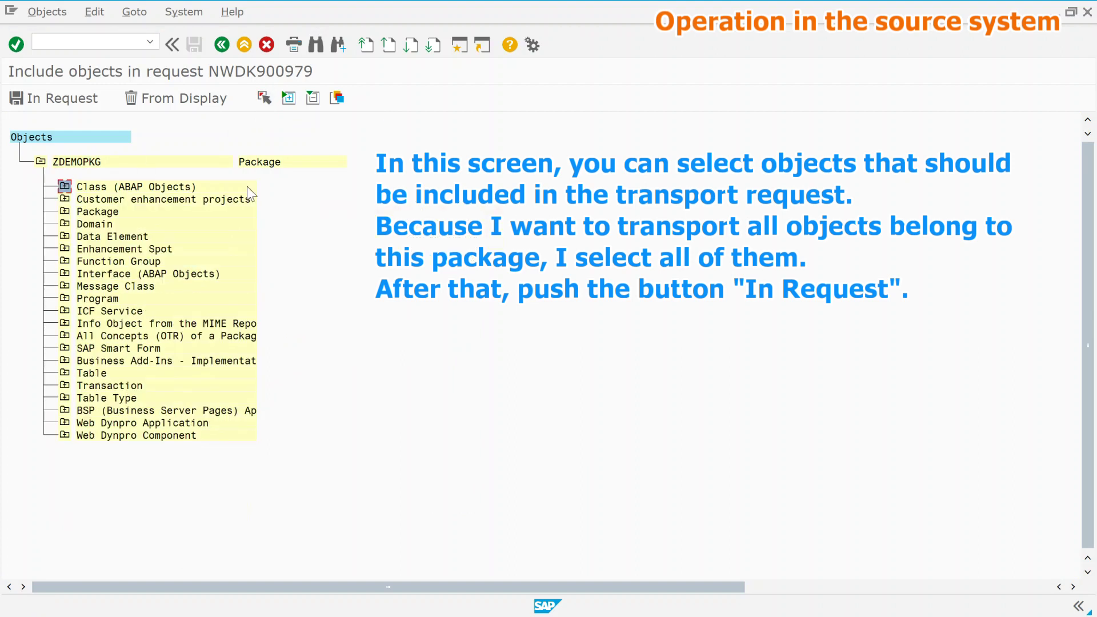
pyautogui.click(71, 98)
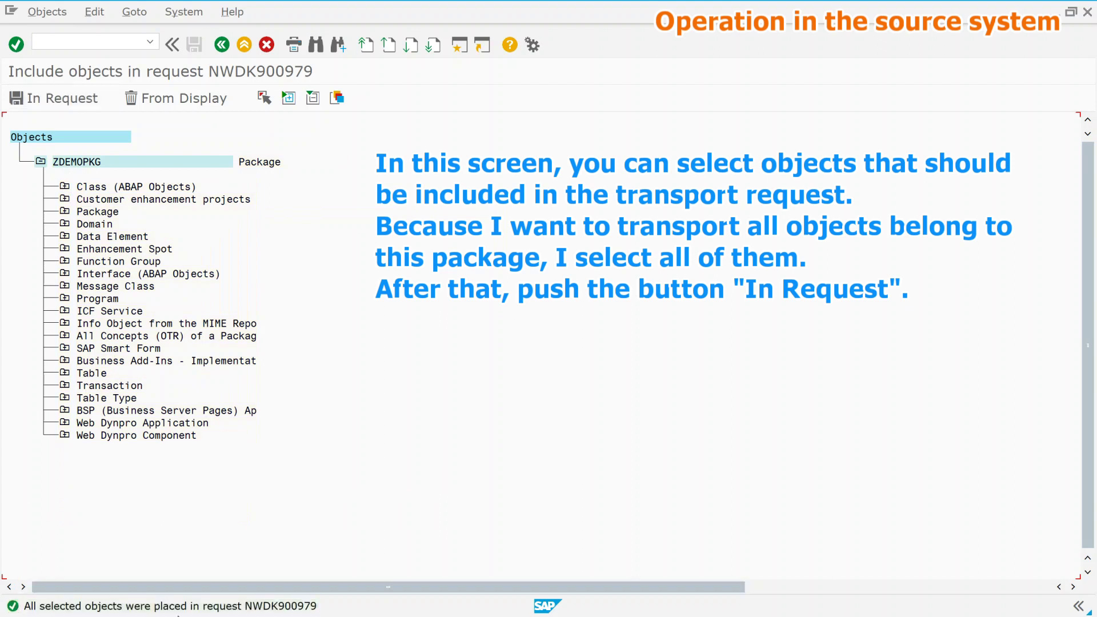
# - Review the 61 objects listed in NWDK900979, then return to the request overview
pyautogui.click(225, 49)
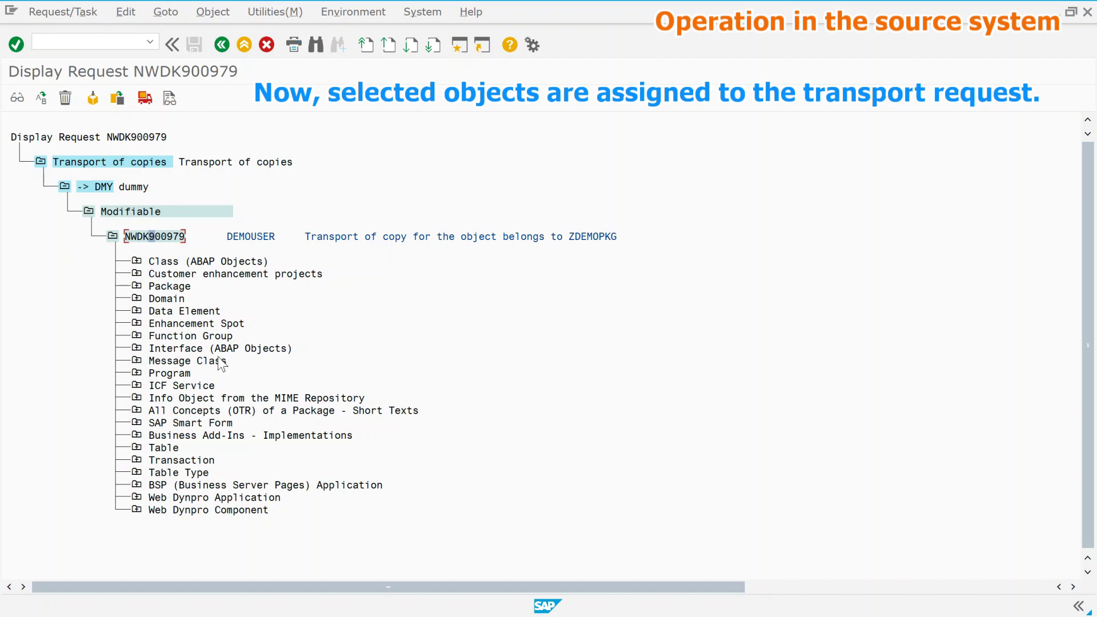
pyautogui.doubleClick(160, 235)
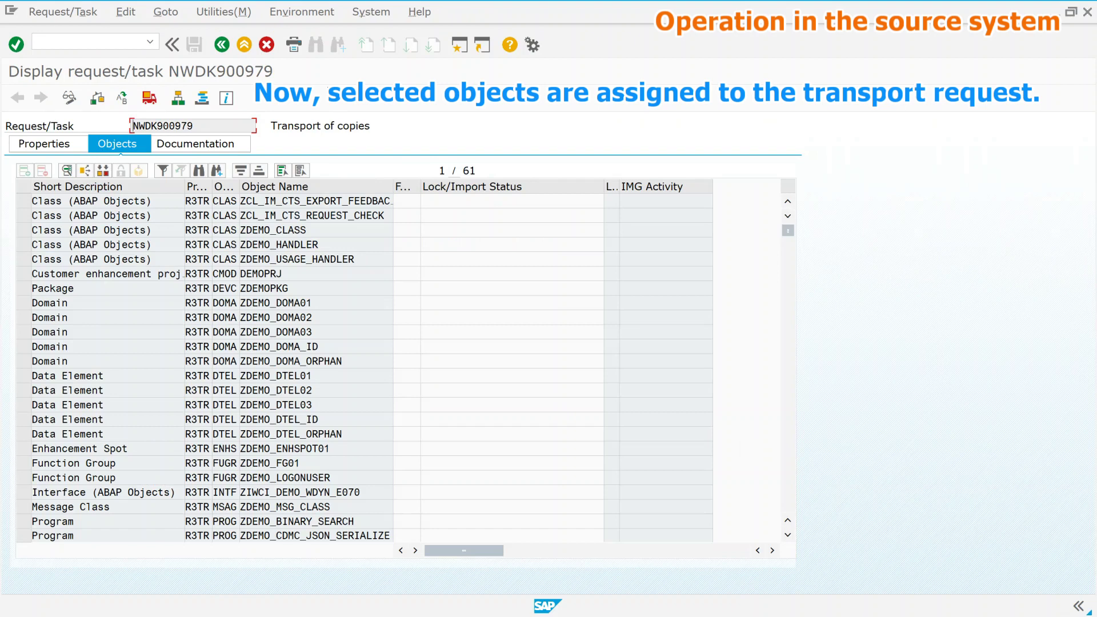
pyautogui.click(221, 45)
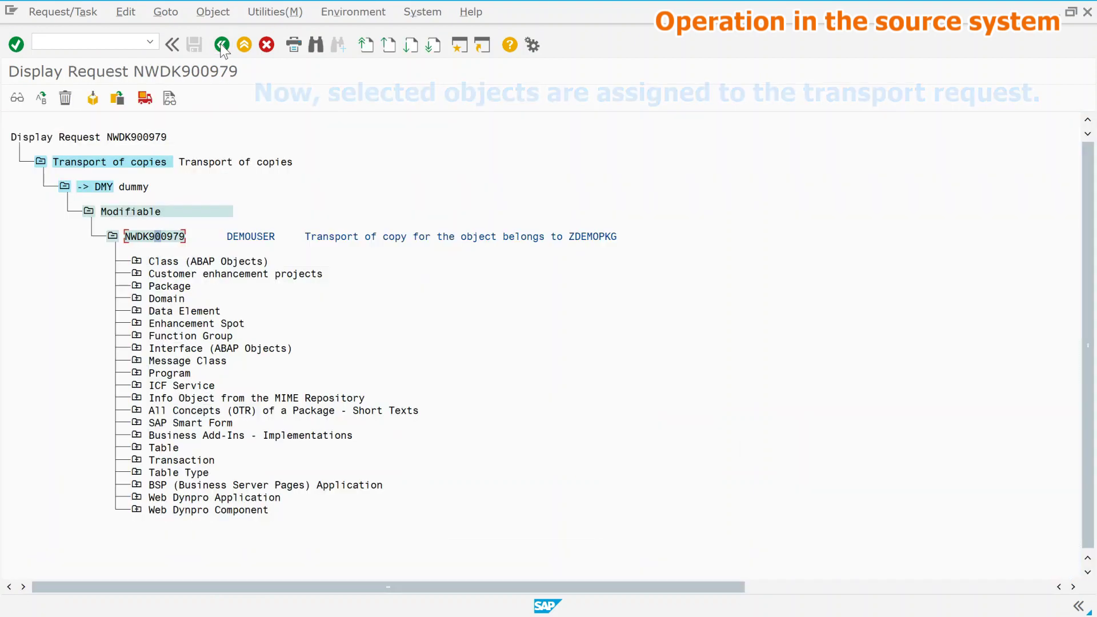
# - Release NWDK900979, acknowledge the object lock errors, and confirm the release anyway
pyautogui.click(145, 100)
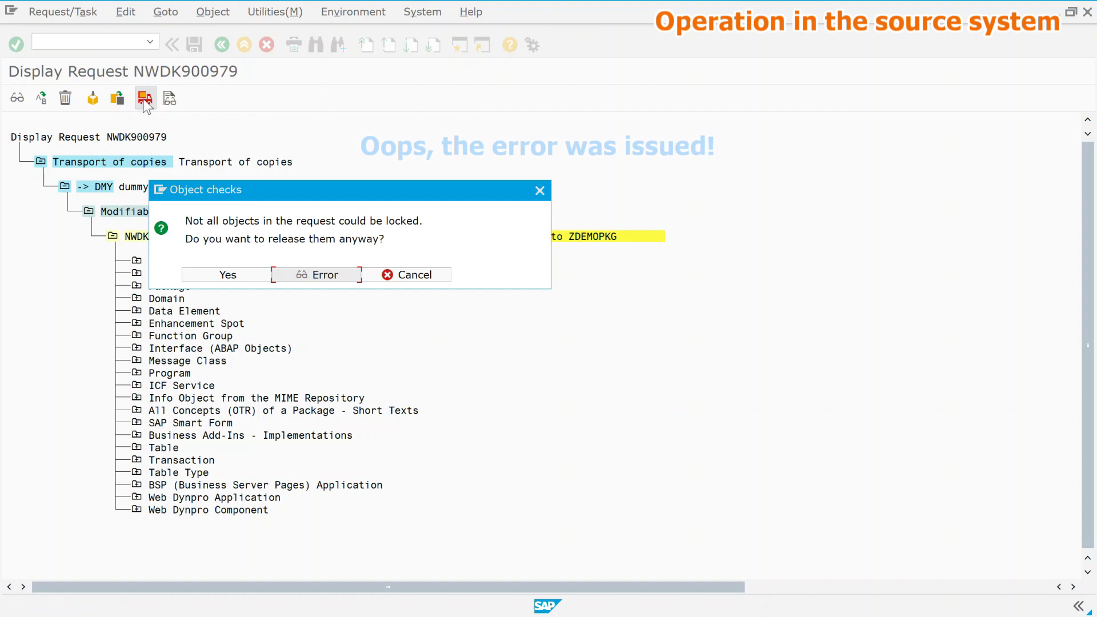
pyautogui.click(307, 278)
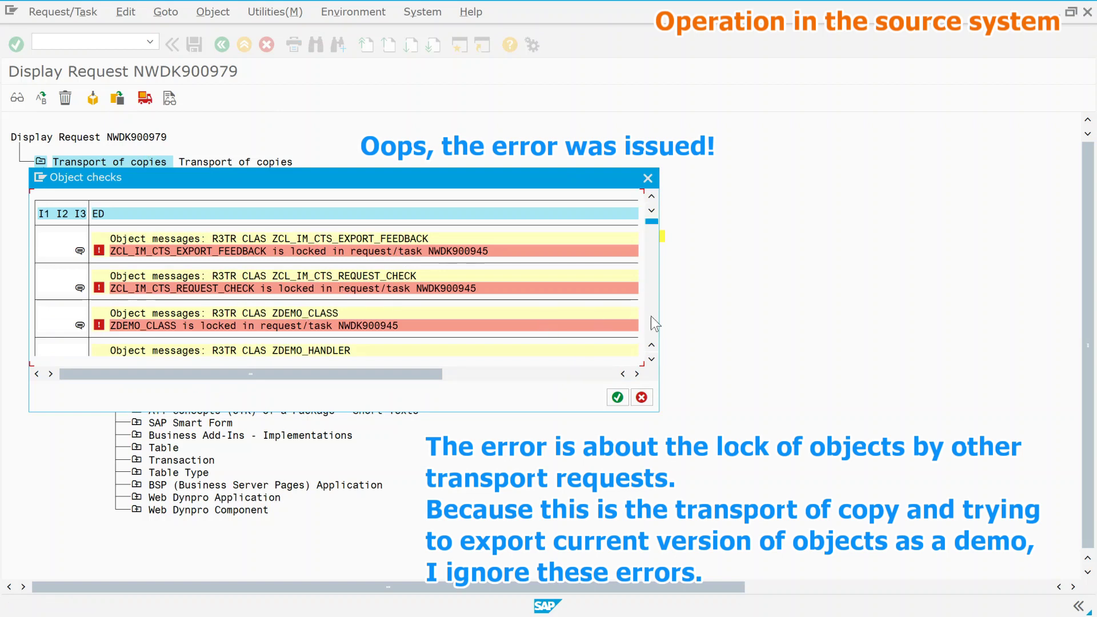
pyautogui.scroll(-9, 650, 316)
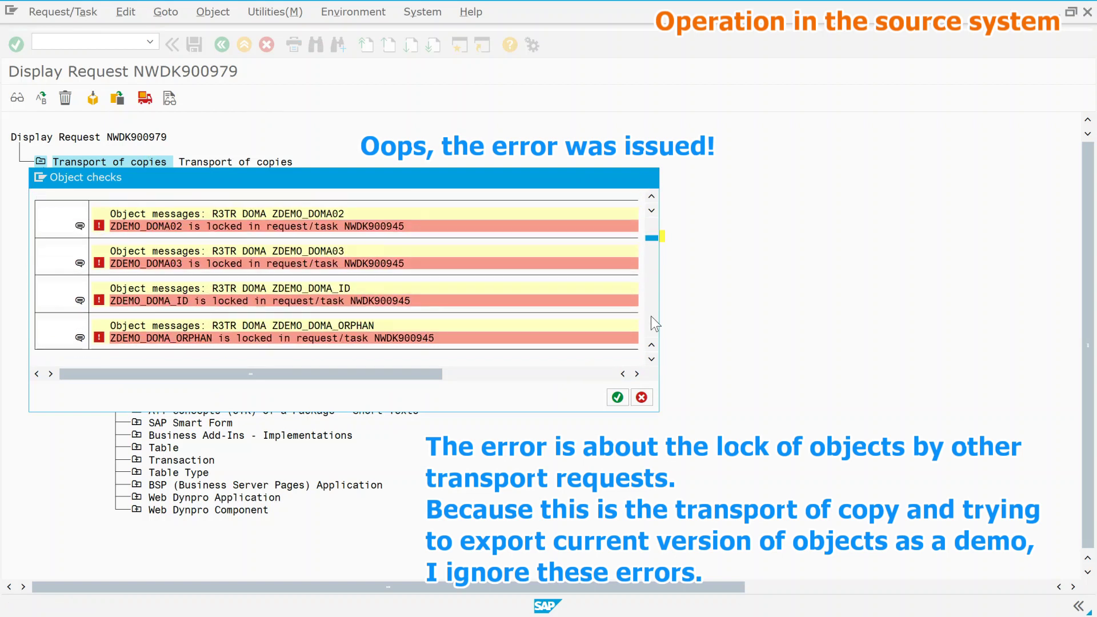
pyautogui.scroll(-8, 651, 317)
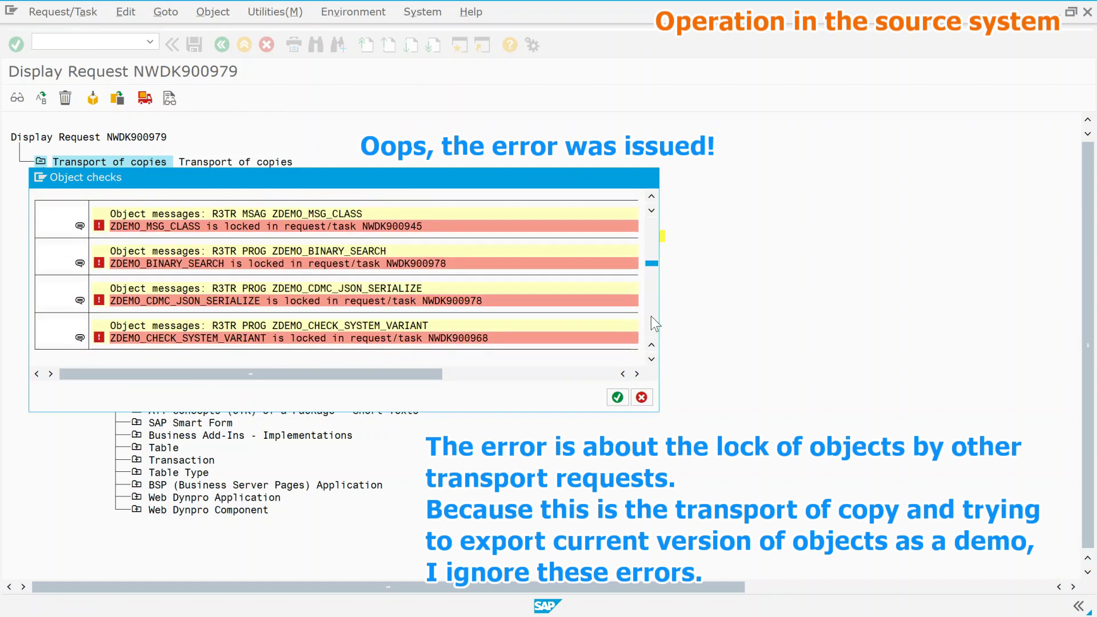
pyautogui.scroll(-6, 650, 316)
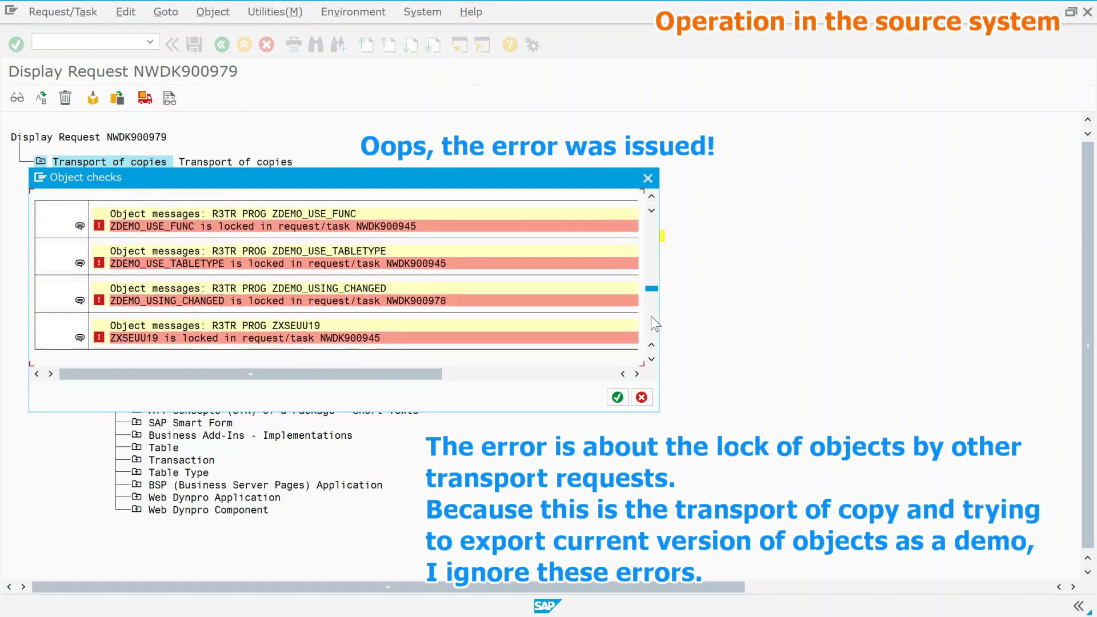
pyautogui.scroll(-6, 652, 320)
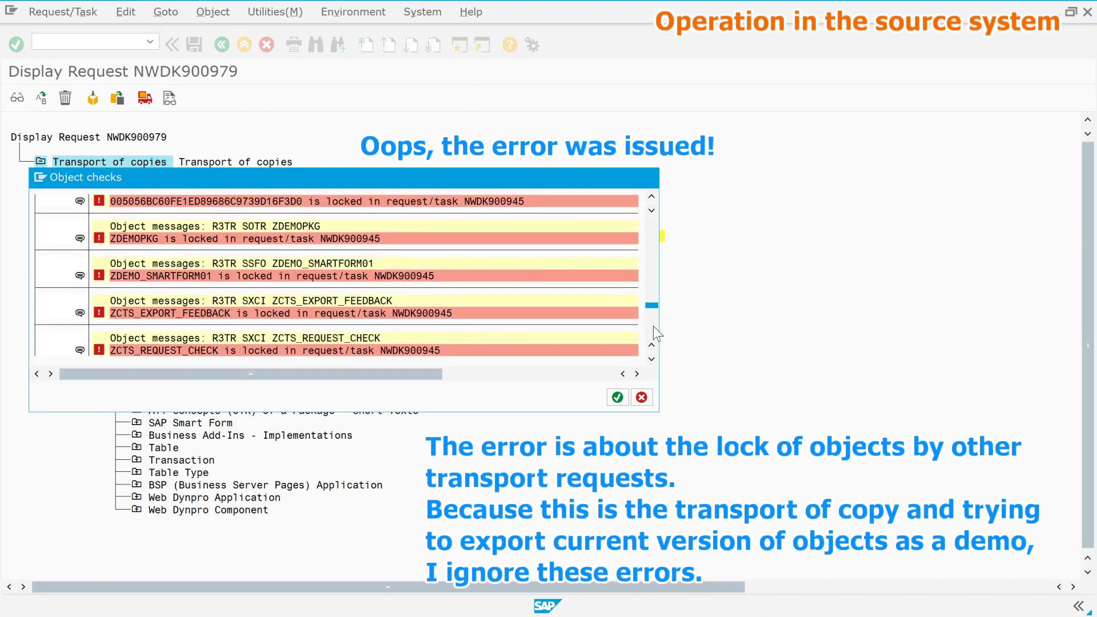
pyautogui.scroll(-3, 653, 332)
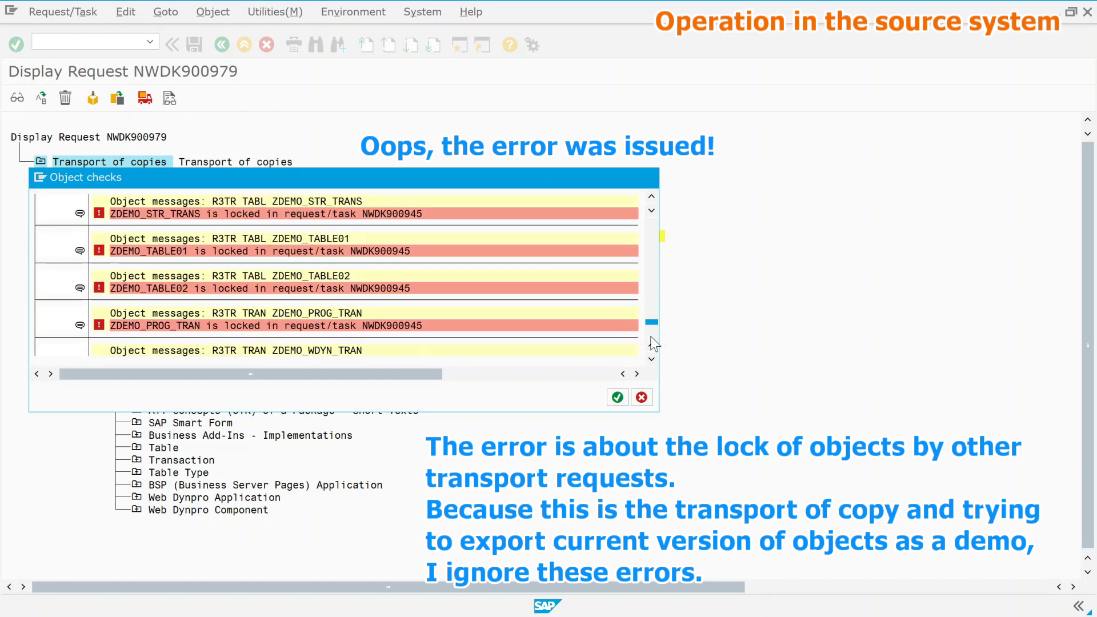
pyautogui.scroll(-3, 655, 343)
pyautogui.scroll(-3, 653, 343)
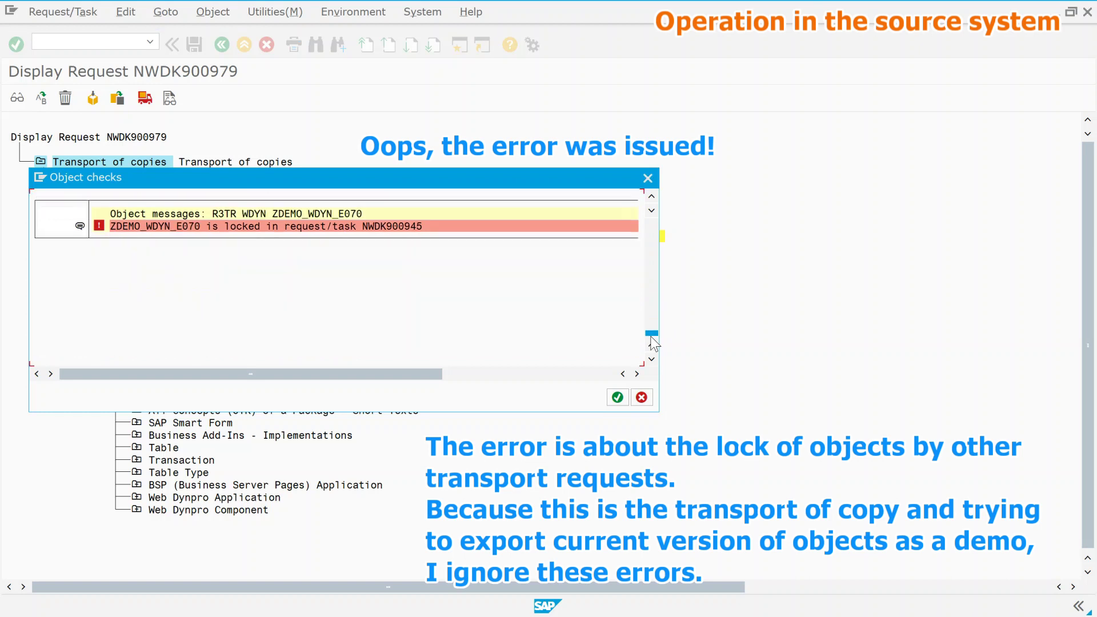
pyautogui.click(617, 398)
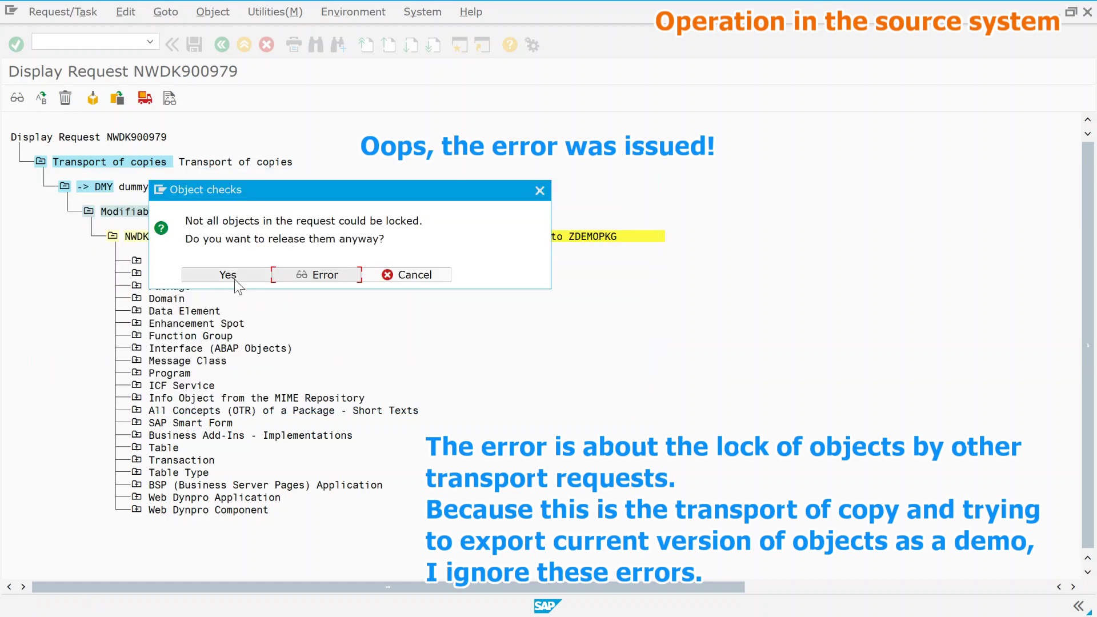
pyautogui.click(234, 275)
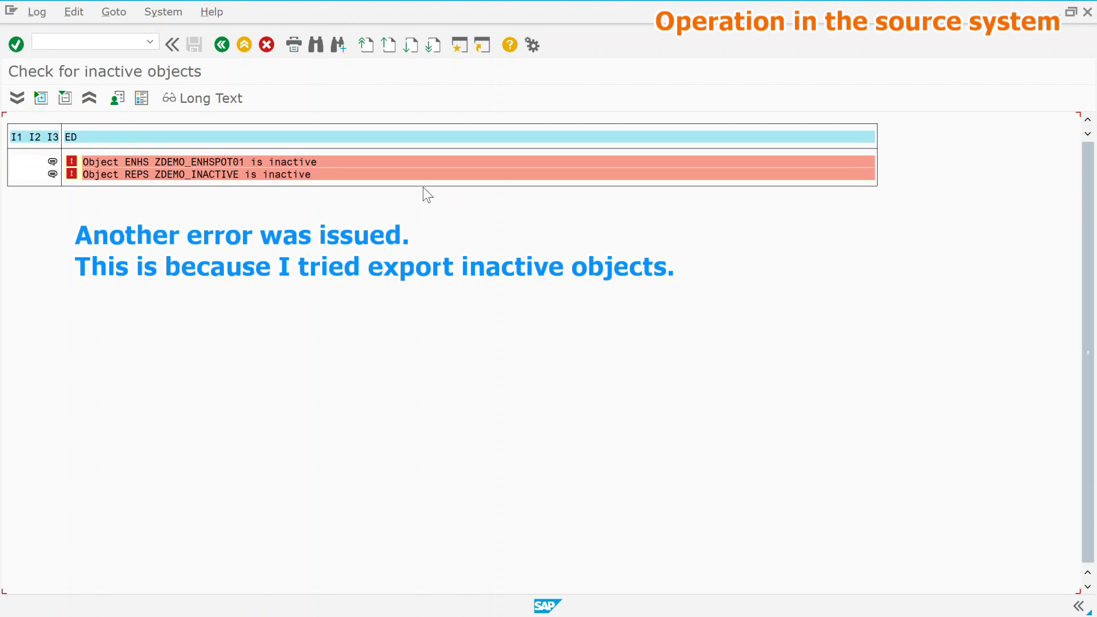
# - Open NWDK900979's object list in change mode and delete the ZDEMO_ENHSPOT01 entry
pyautogui.click(220, 43)
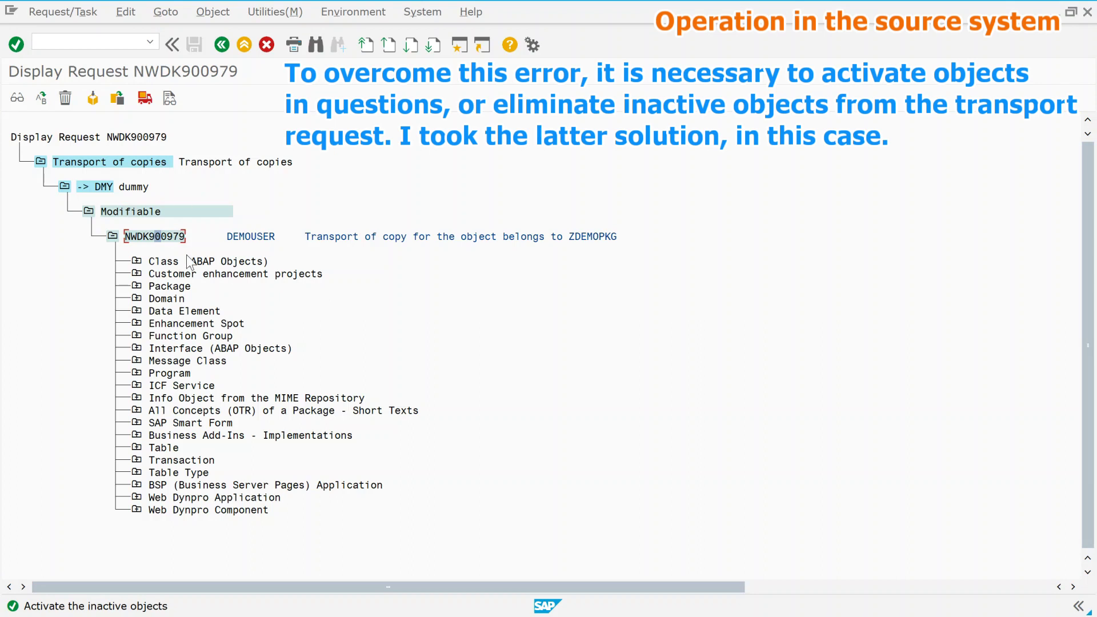
pyautogui.doubleClick(150, 232)
pyautogui.click(68, 100)
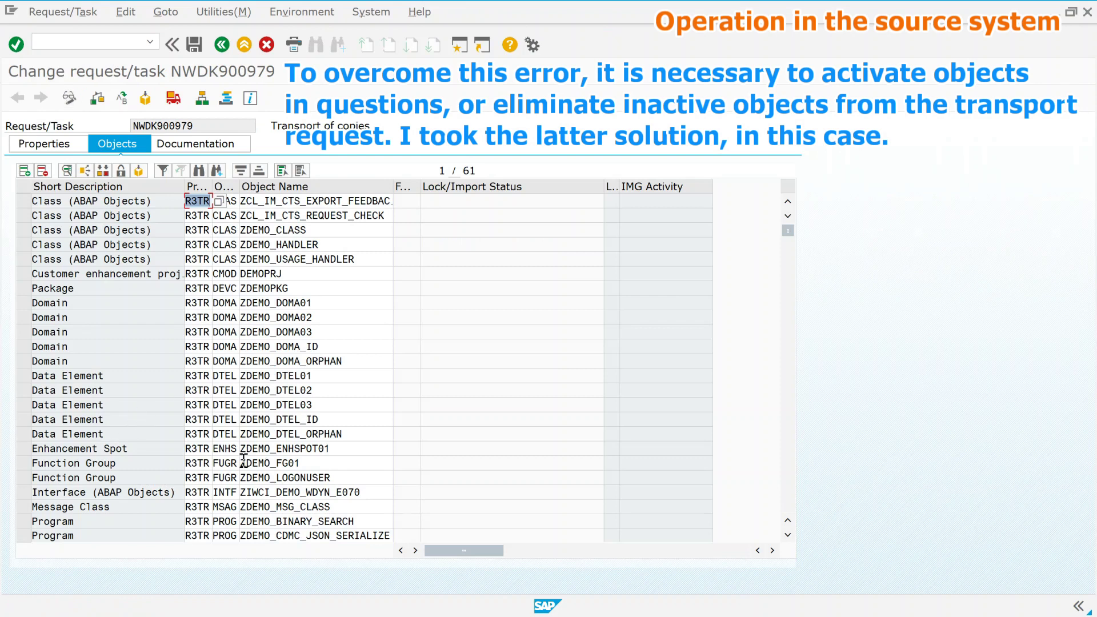
pyautogui.click(369, 449)
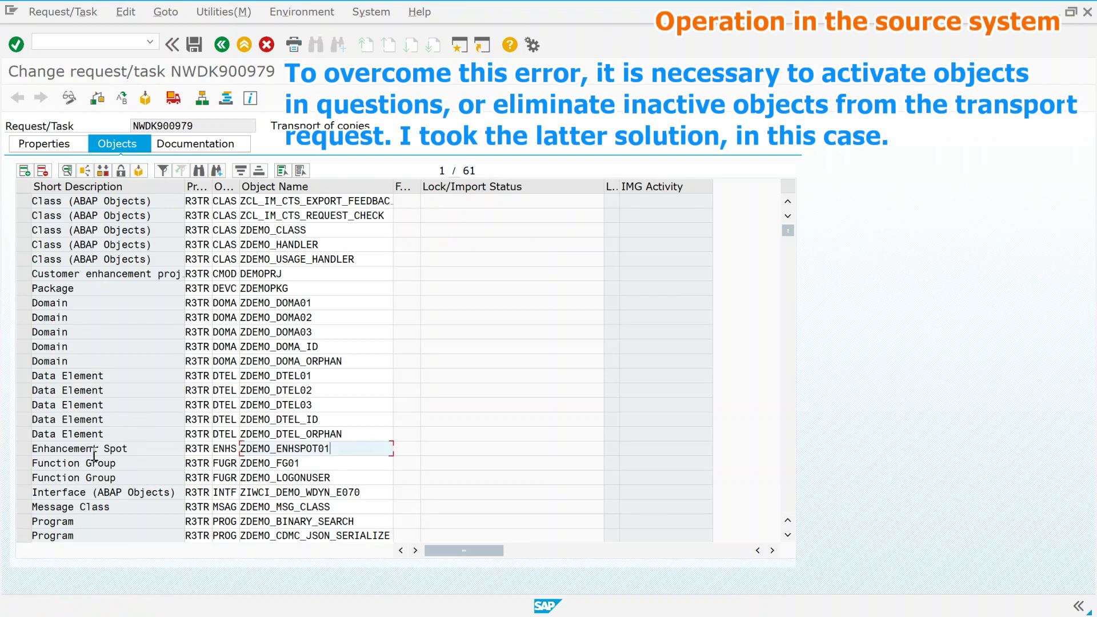
pyautogui.click(25, 449)
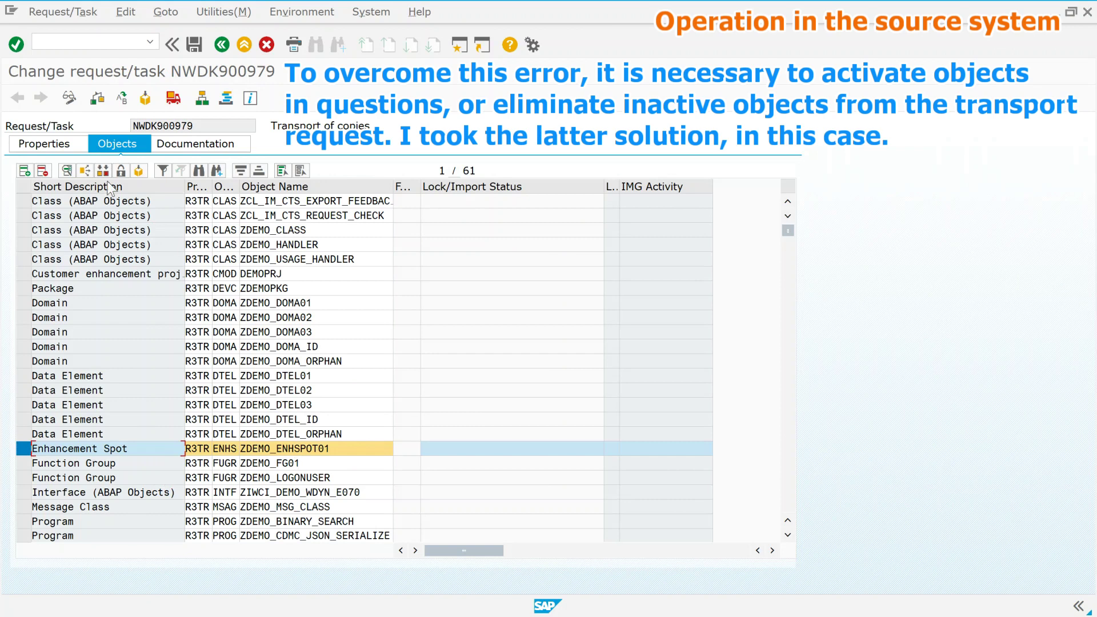
pyautogui.click(44, 170)
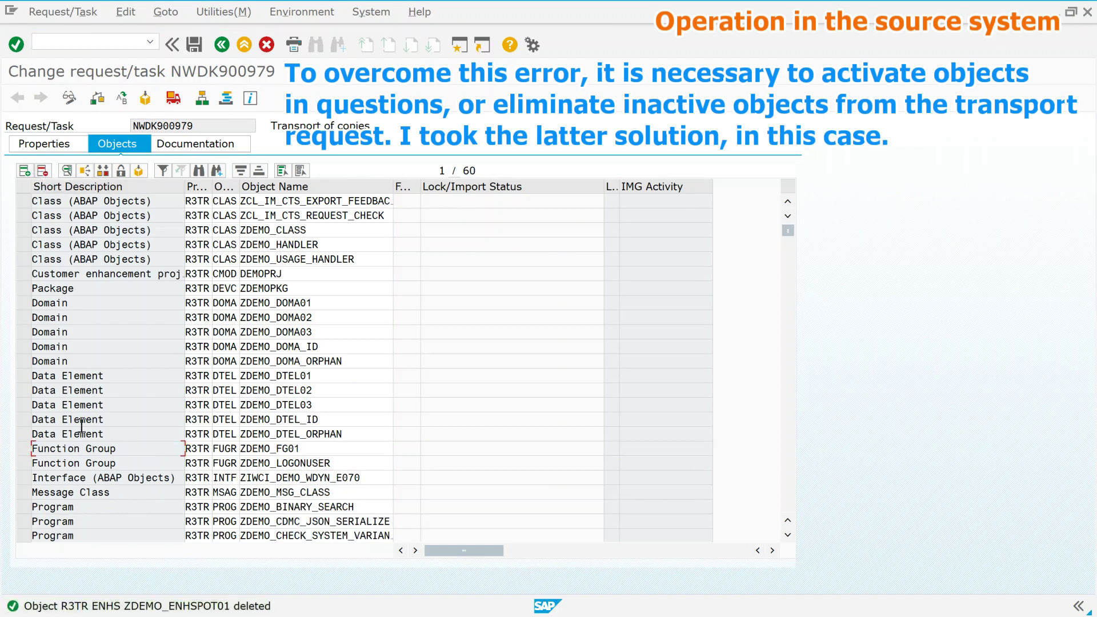
# - Delete the ZDEMO_INACTIVE entry and save the list with 59 objects
pyautogui.click(789, 446)
pyautogui.click(332, 216)
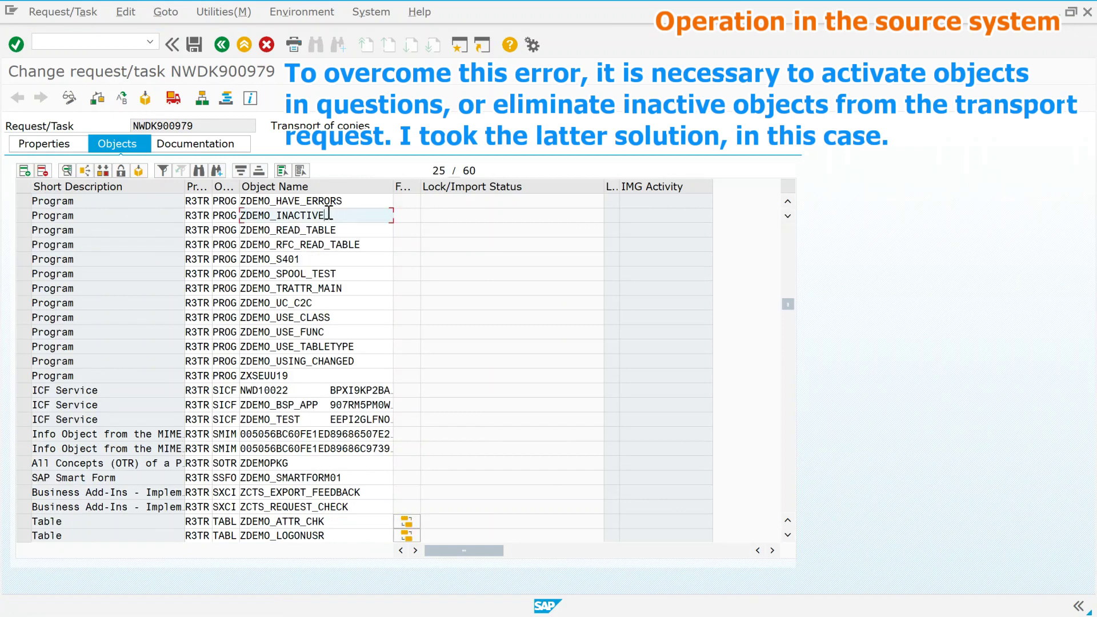
pyautogui.click(24, 214)
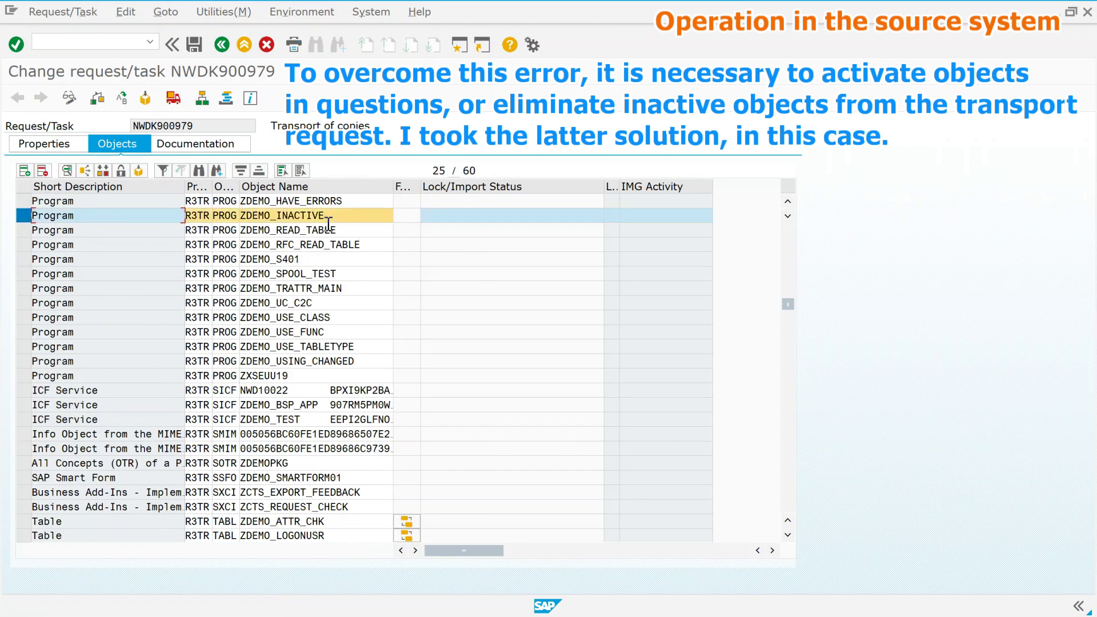
pyautogui.click(42, 170)
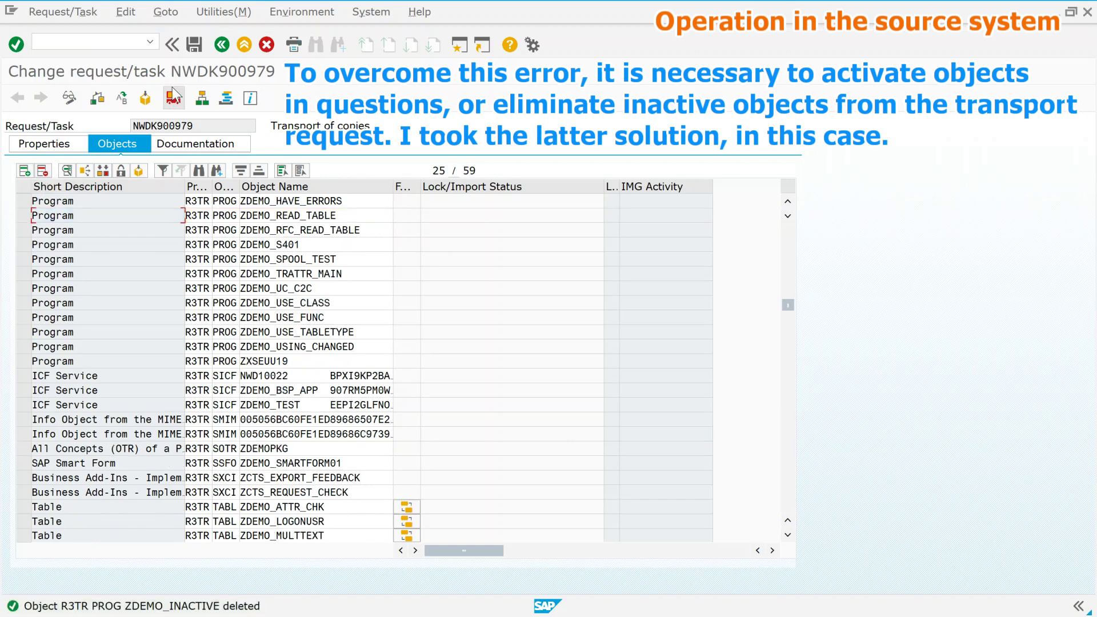
pyautogui.click(194, 46)
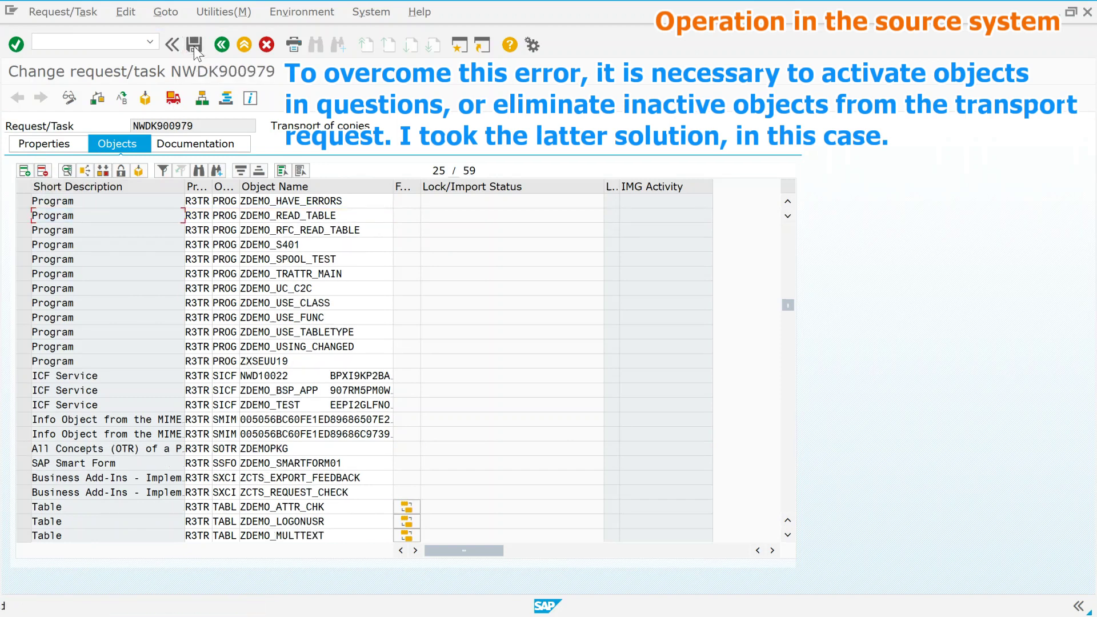
# - Release NWDK900979 again past the lock warning and refresh the log until the export completes
pyautogui.click(221, 47)
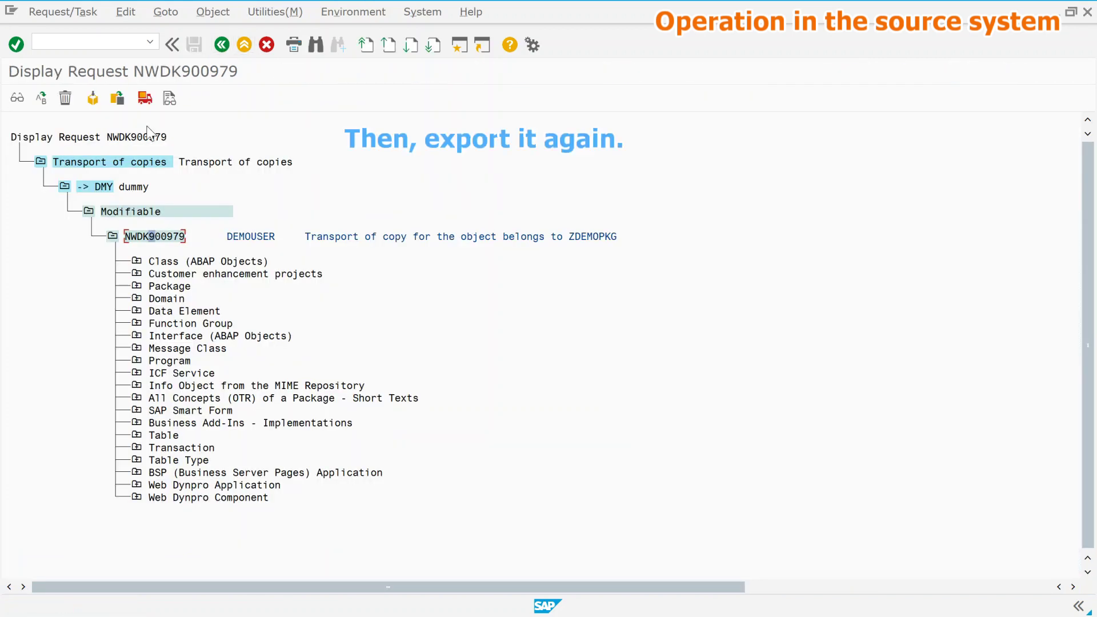
pyautogui.click(146, 97)
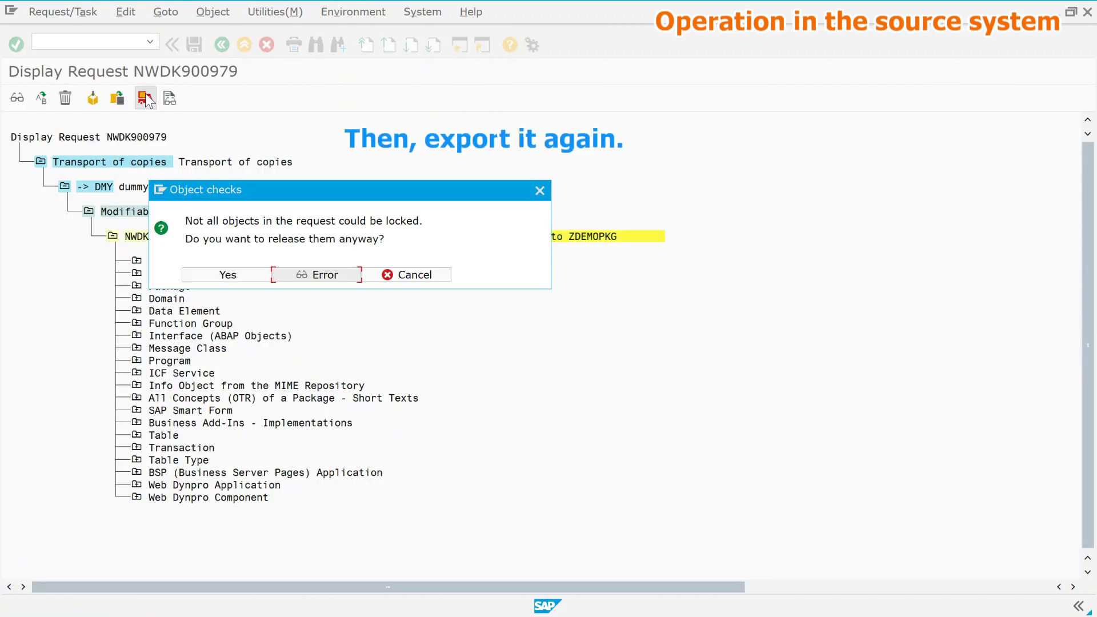
pyautogui.click(220, 275)
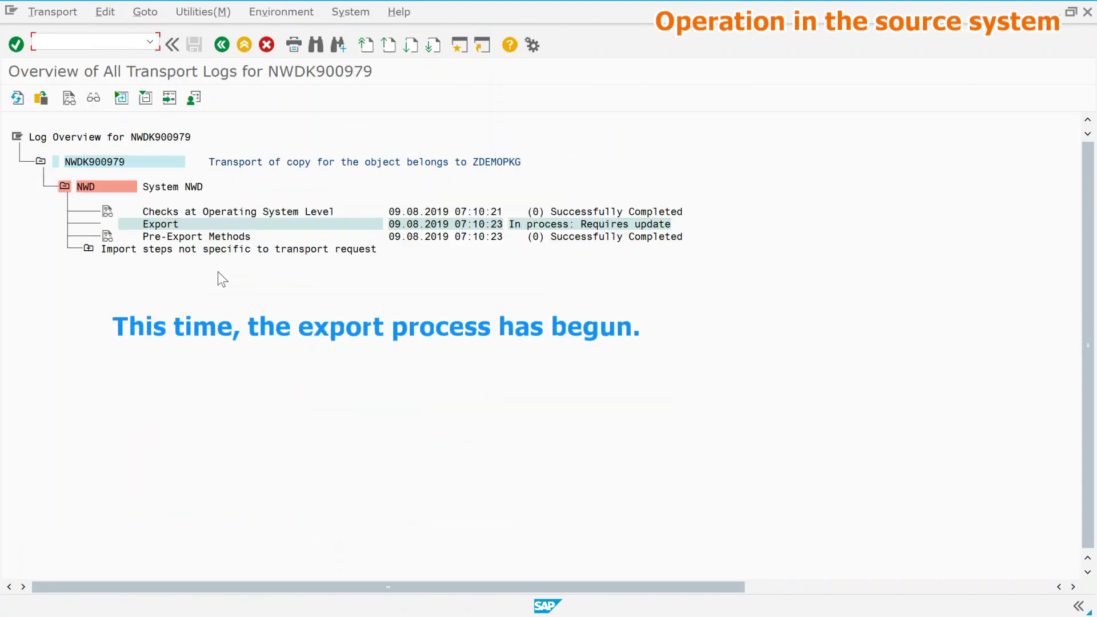
pyautogui.click(18, 98)
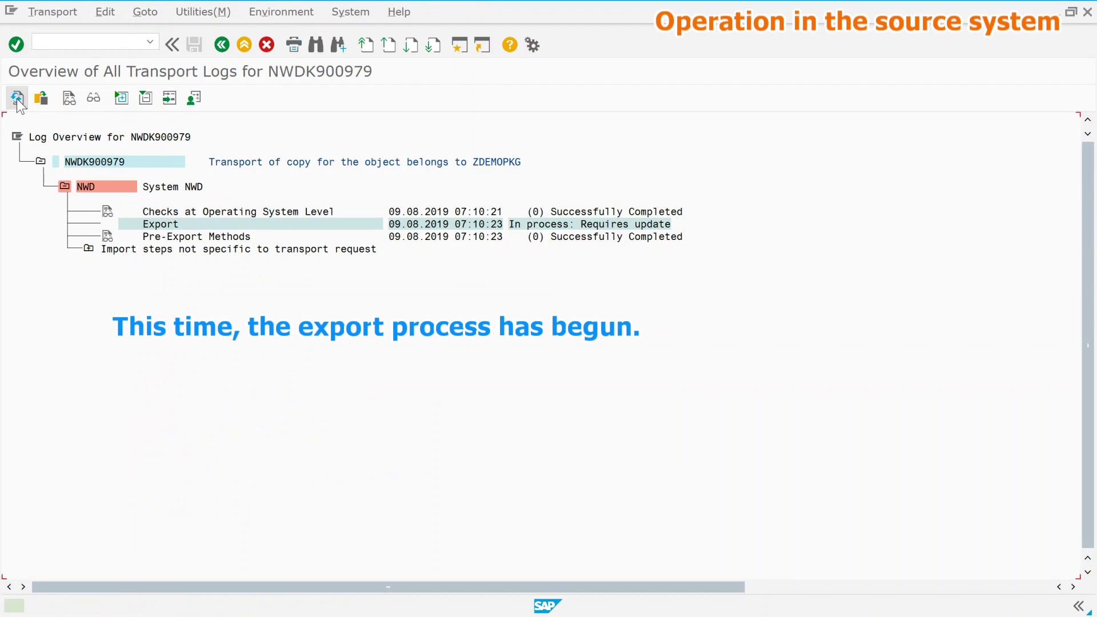
pyautogui.click(17, 98)
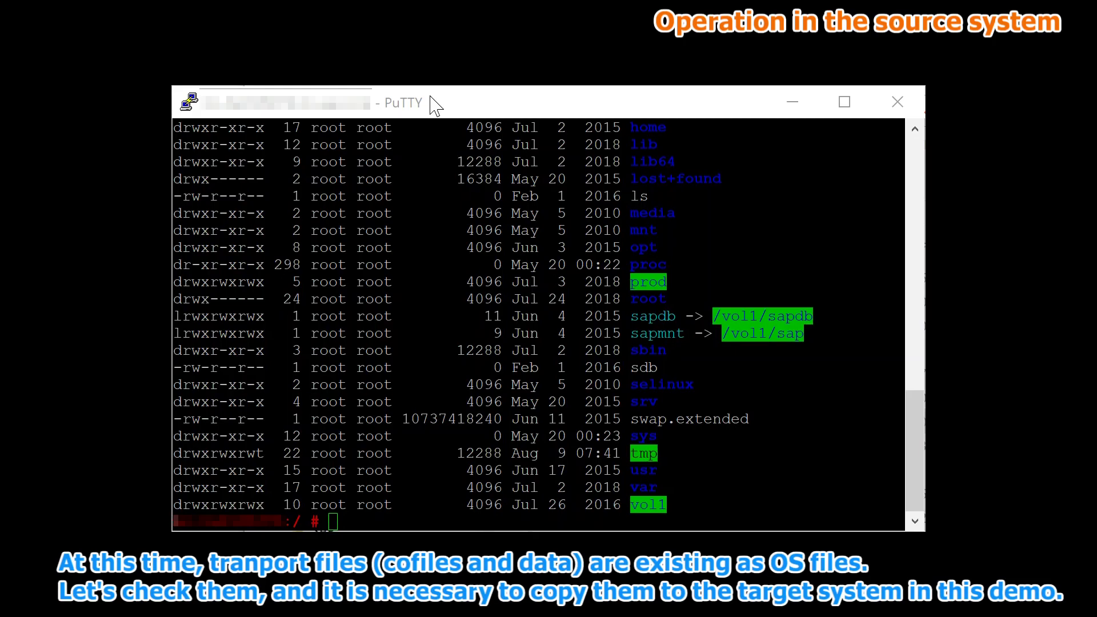
# - List /usr/sap/trans/data by time and locate the exported R900979.NWD data file
pyautogui.click(432, 101)
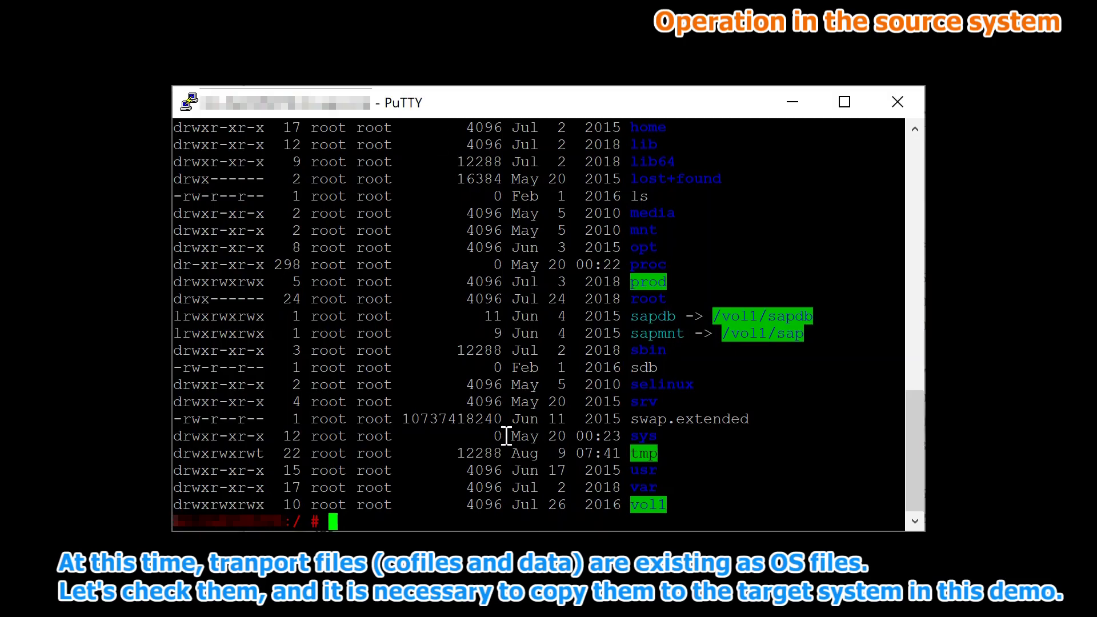
pyautogui.write('cd /usr/sap/trans')
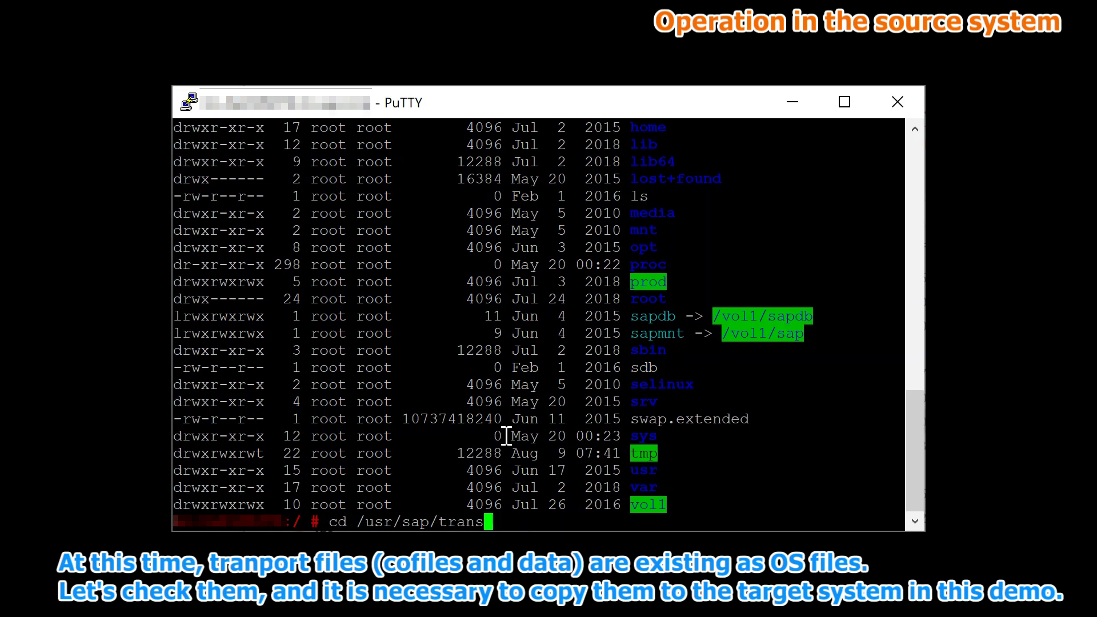
pyautogui.write('/data')
pyautogui.press('Return')
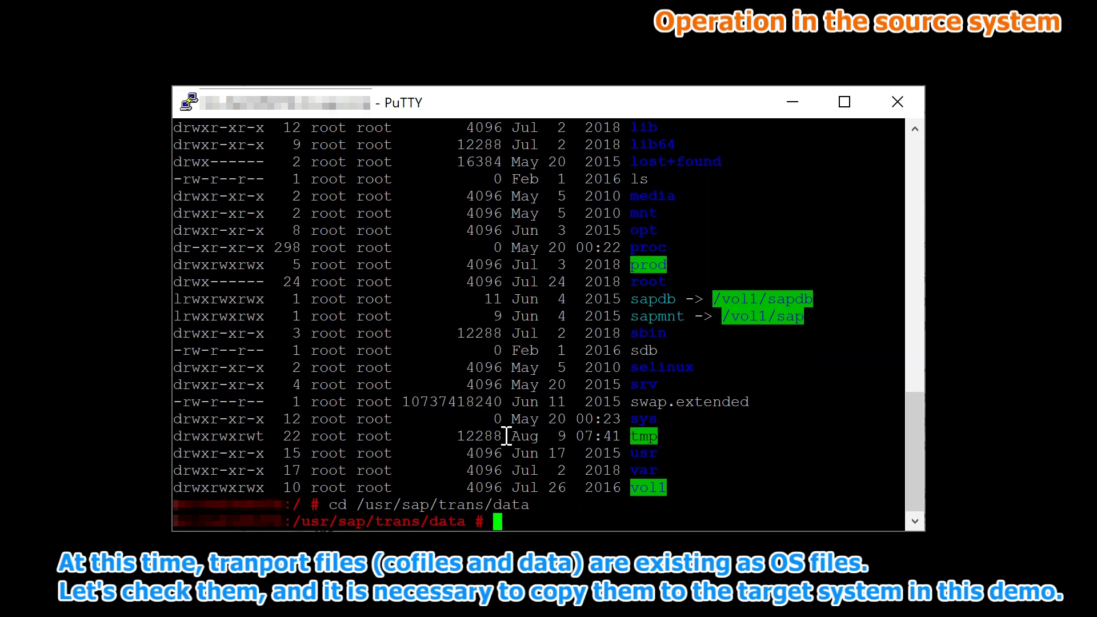
pyautogui.write('ls -ltr')
pyautogui.press('Return')
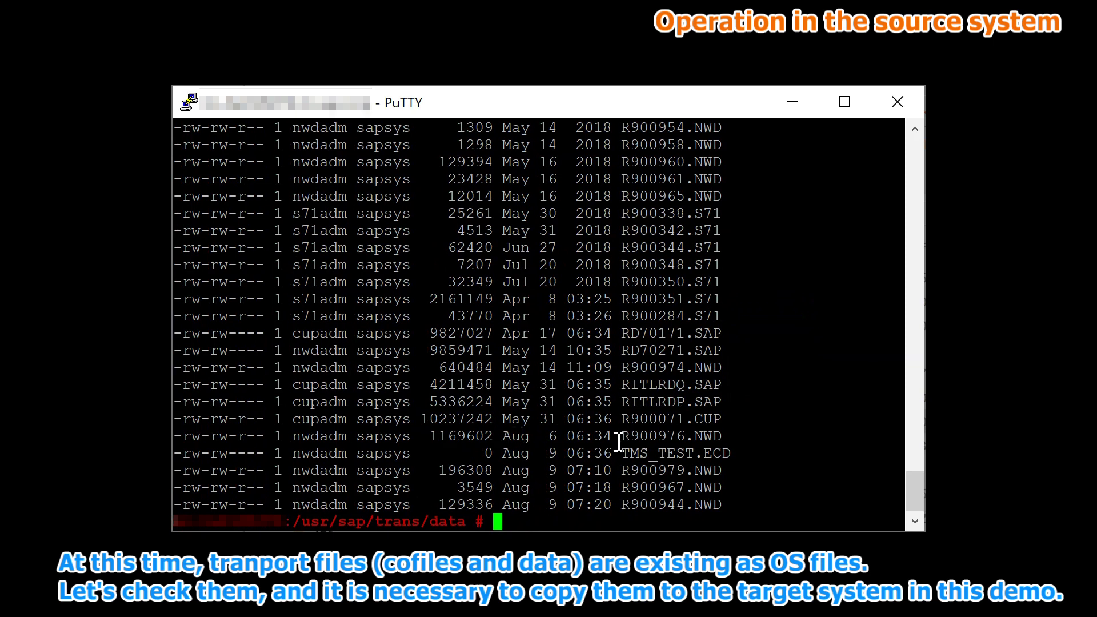
pyautogui.doubleClick(705, 466)
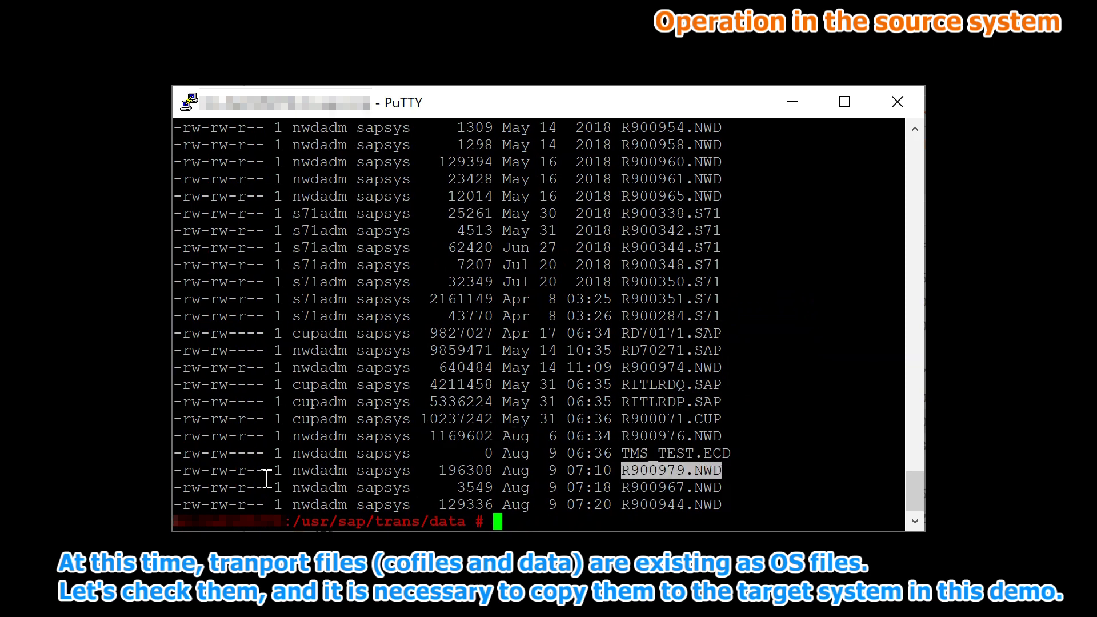
pyautogui.click(590, 482)
# - Switch to ../cofiles, list it by time and locate the K900979.NWD cofile
pyautogui.write('cd ../cofi')
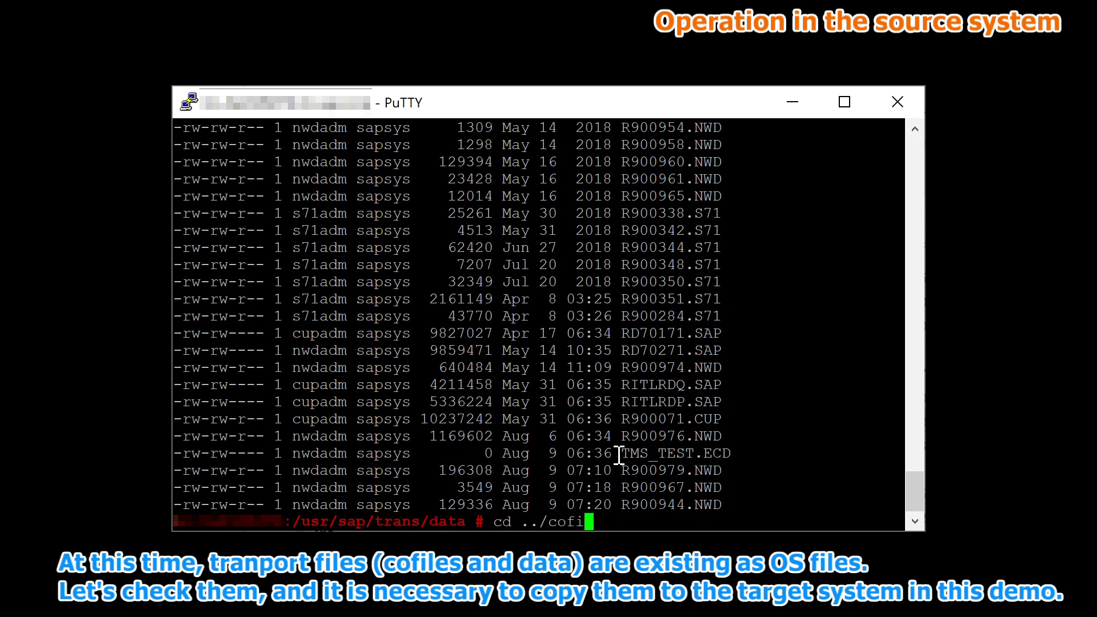
pyautogui.write('le')
pyautogui.press('Return')
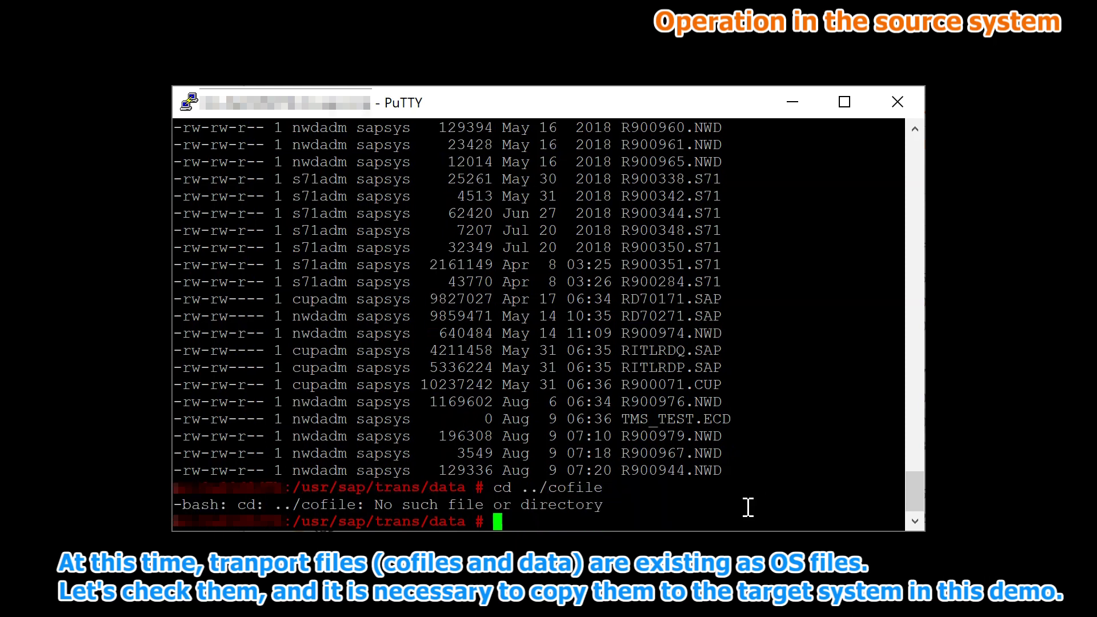
pyautogui.write('cd ../cofiles')
pyautogui.press('Return')
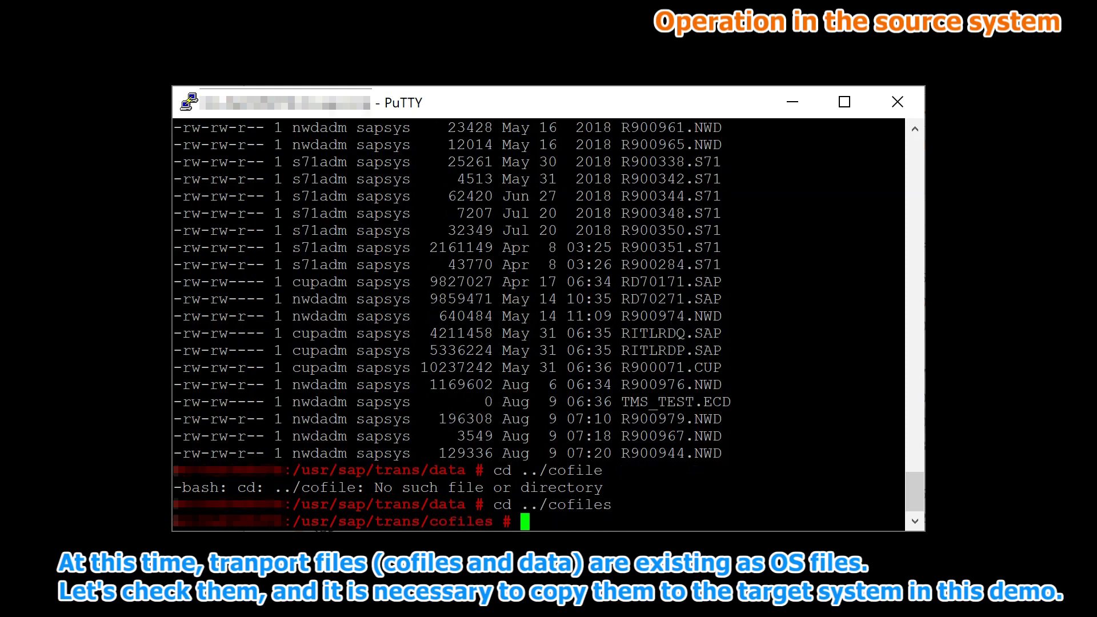
pyautogui.write('ls -ltr')
pyautogui.press('Return')
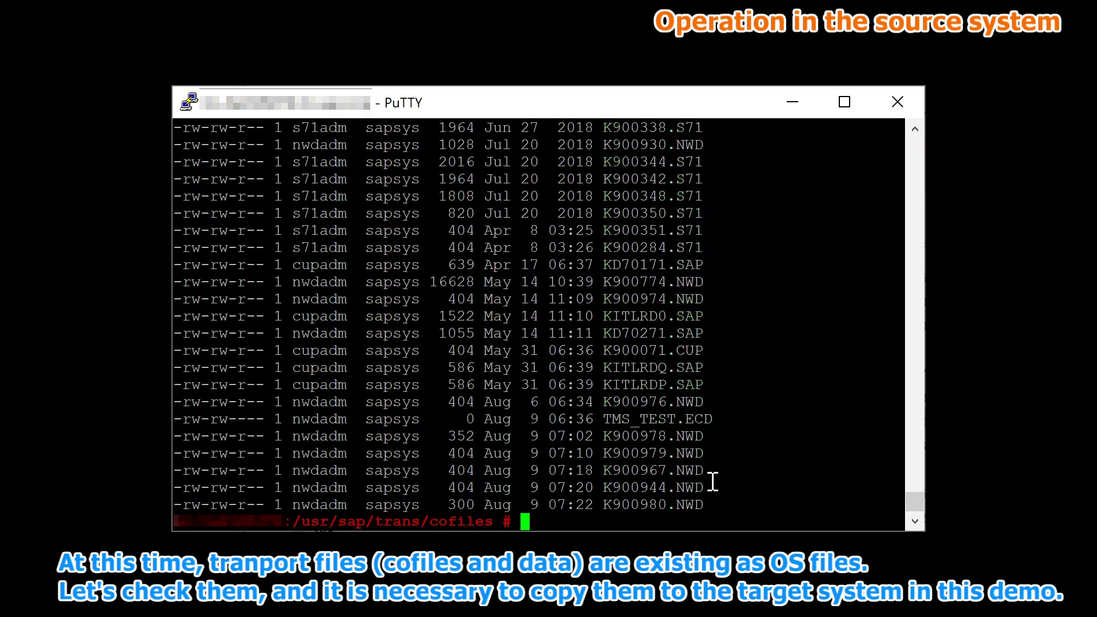
pyautogui.doubleClick(659, 454)
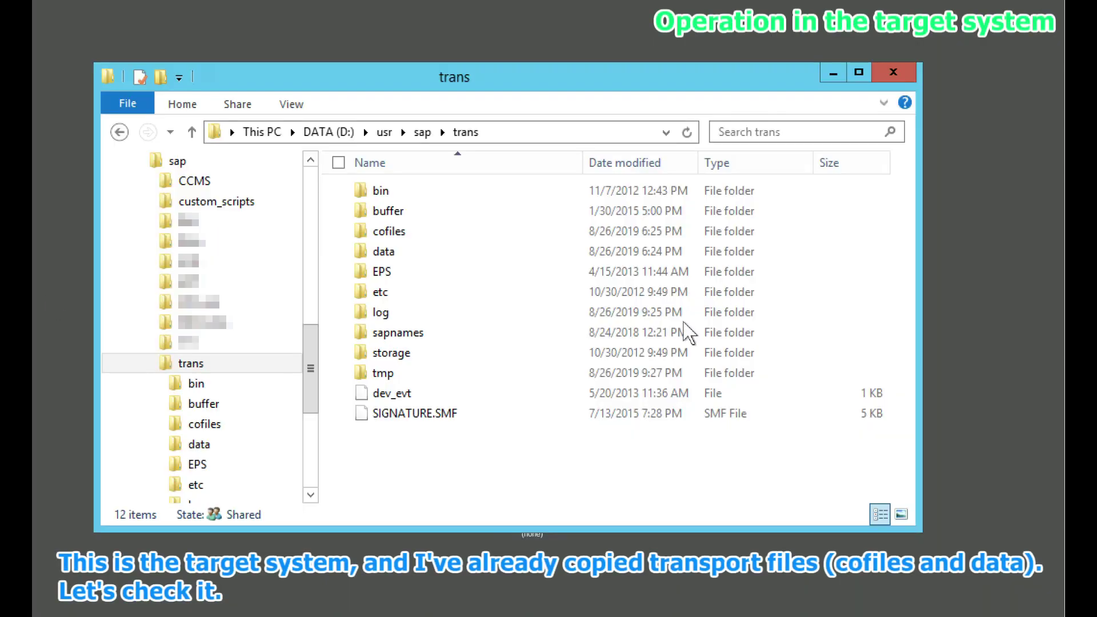
# - Find R900979.NWD in the data folder, then sort cofiles newest first and select K900979.NWD
pyautogui.doubleClick(384, 255)
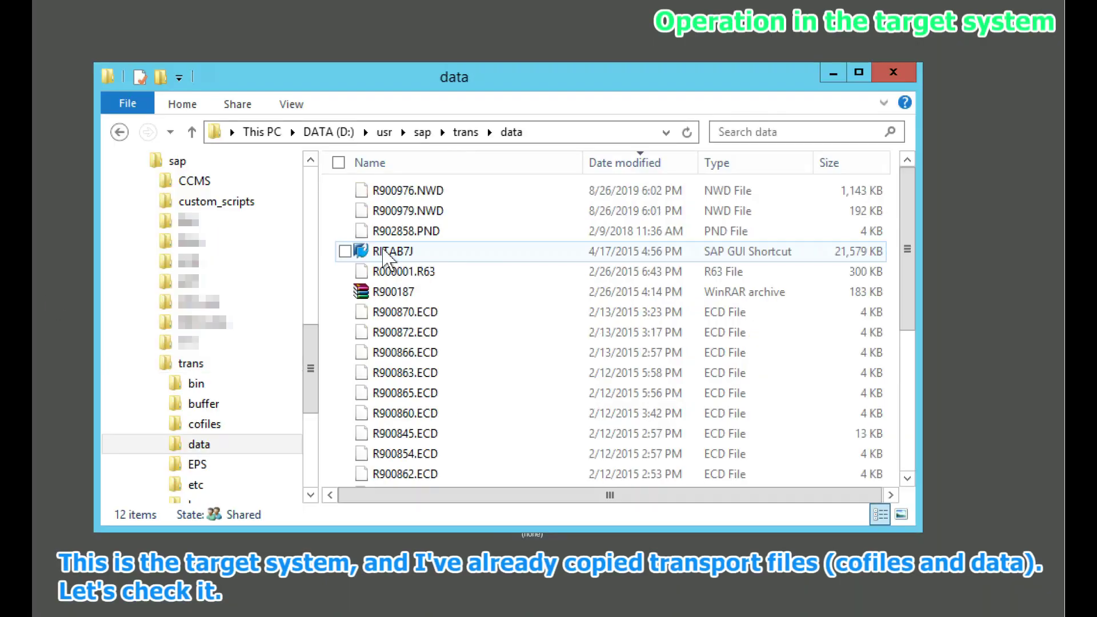
pyautogui.click(437, 215)
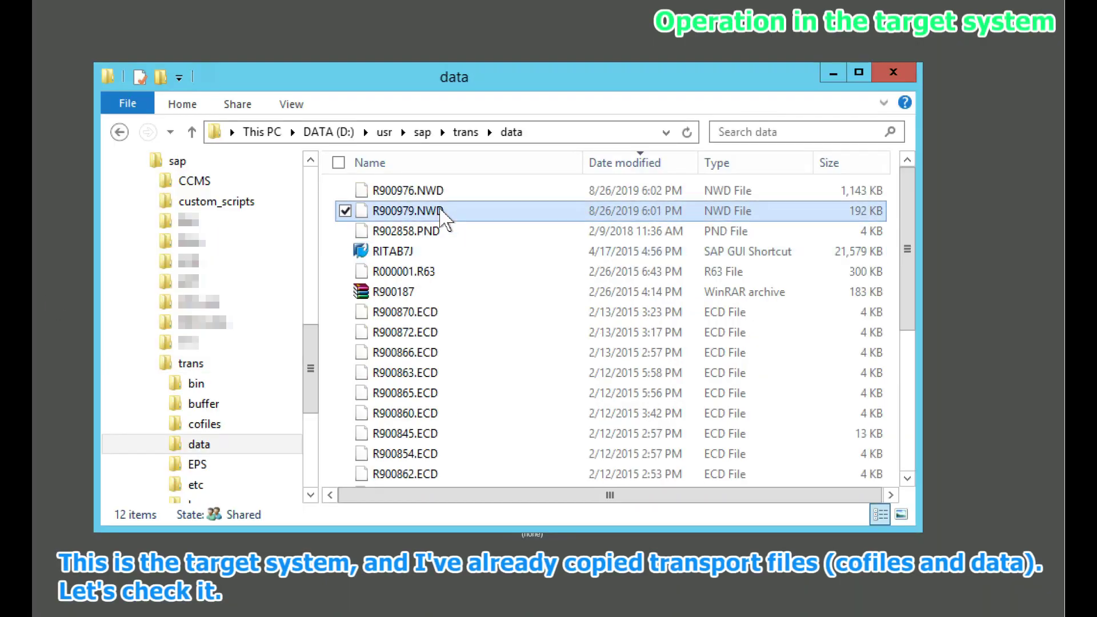
pyautogui.click(246, 426)
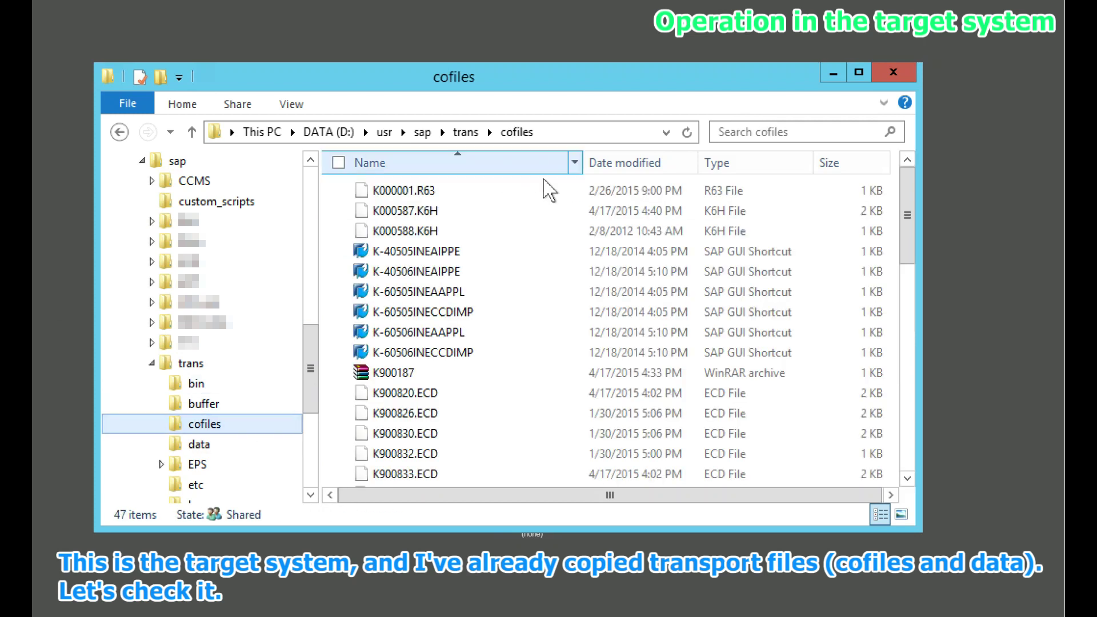
pyautogui.click(606, 168)
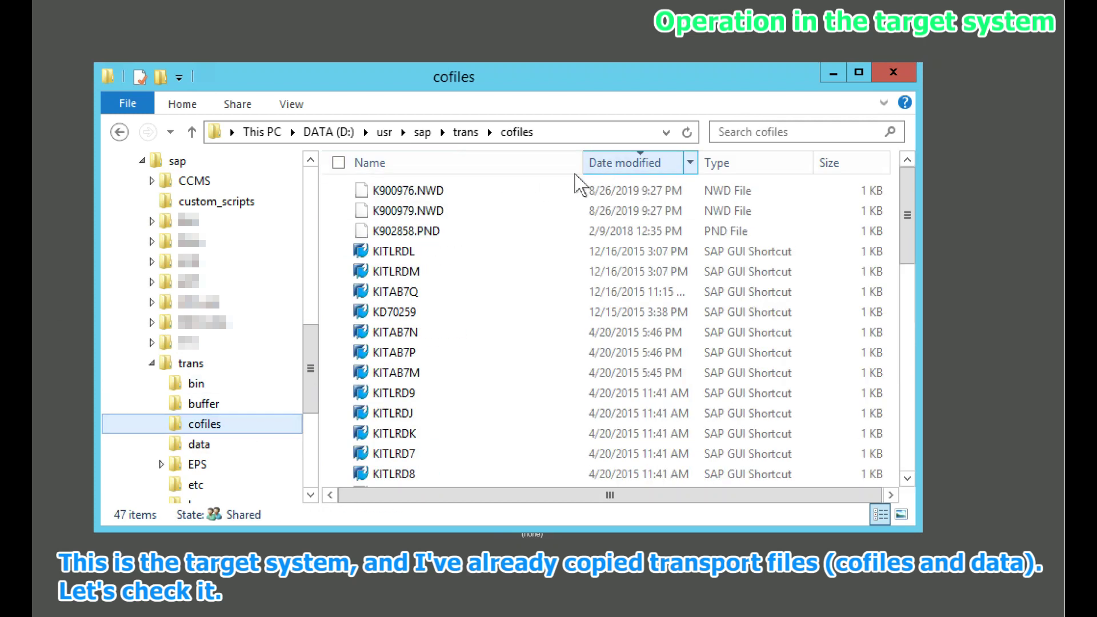
pyautogui.click(451, 216)
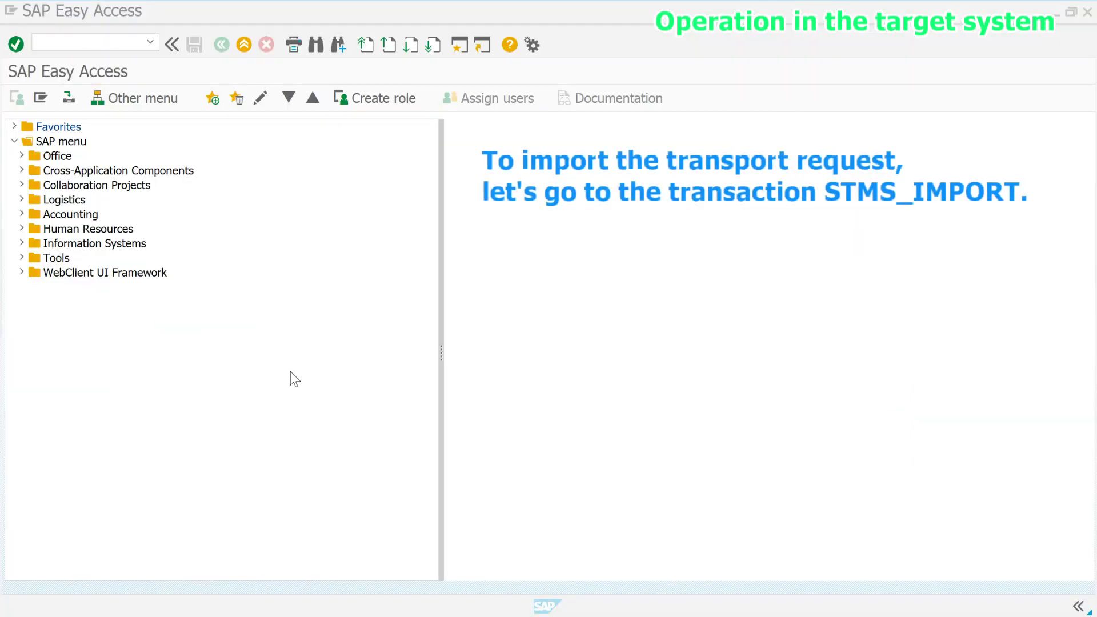
# - In STMS_IMPORT, attach request NWDK900979 for target client 800 via Extras > Other Requests > Add
pyautogui.click(98, 40)
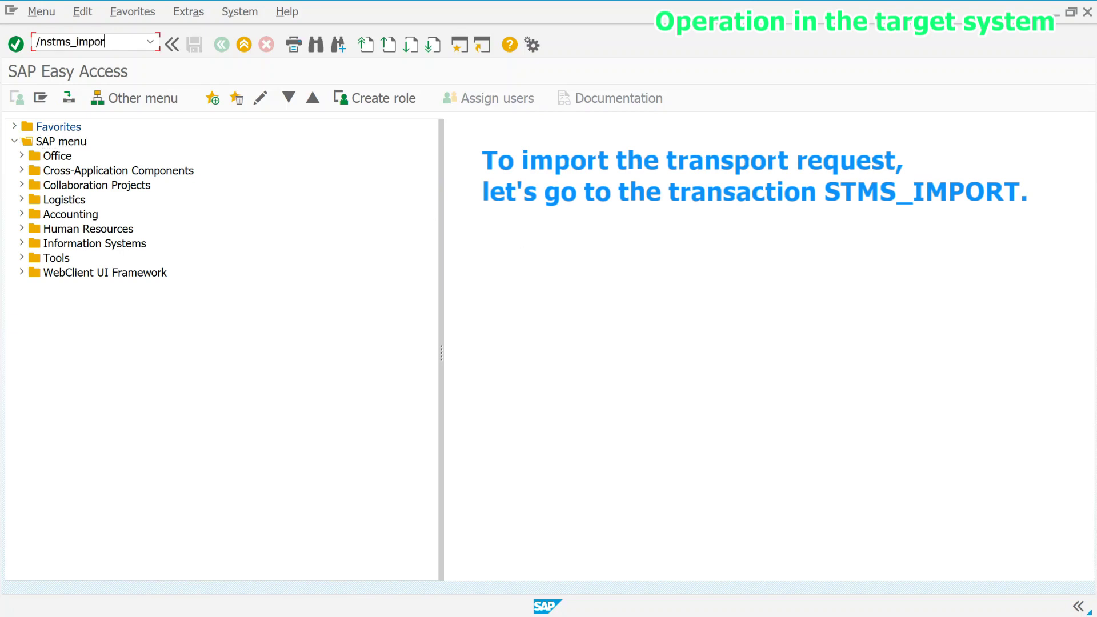
pyautogui.press('Return')
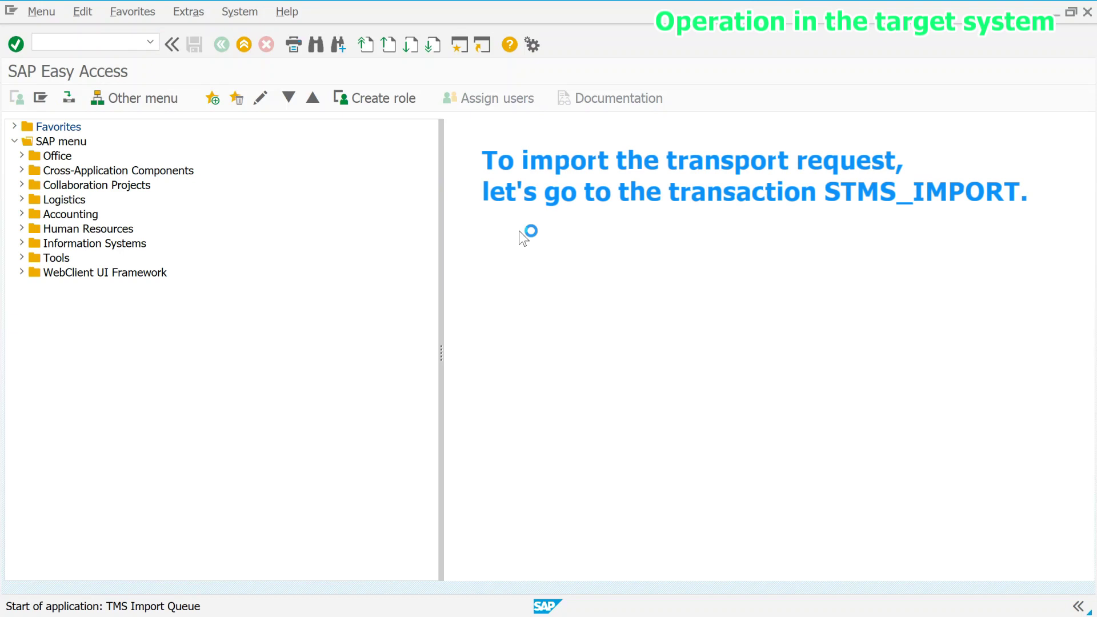
pyautogui.click(230, 11)
pyautogui.moveTo(253, 73)
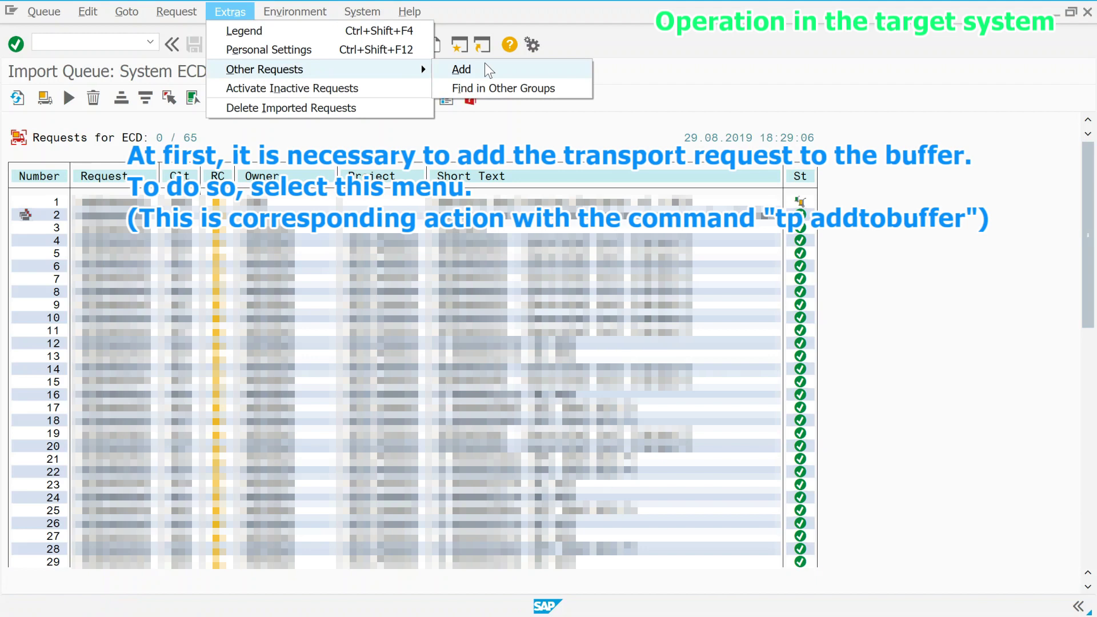
pyautogui.click(462, 69)
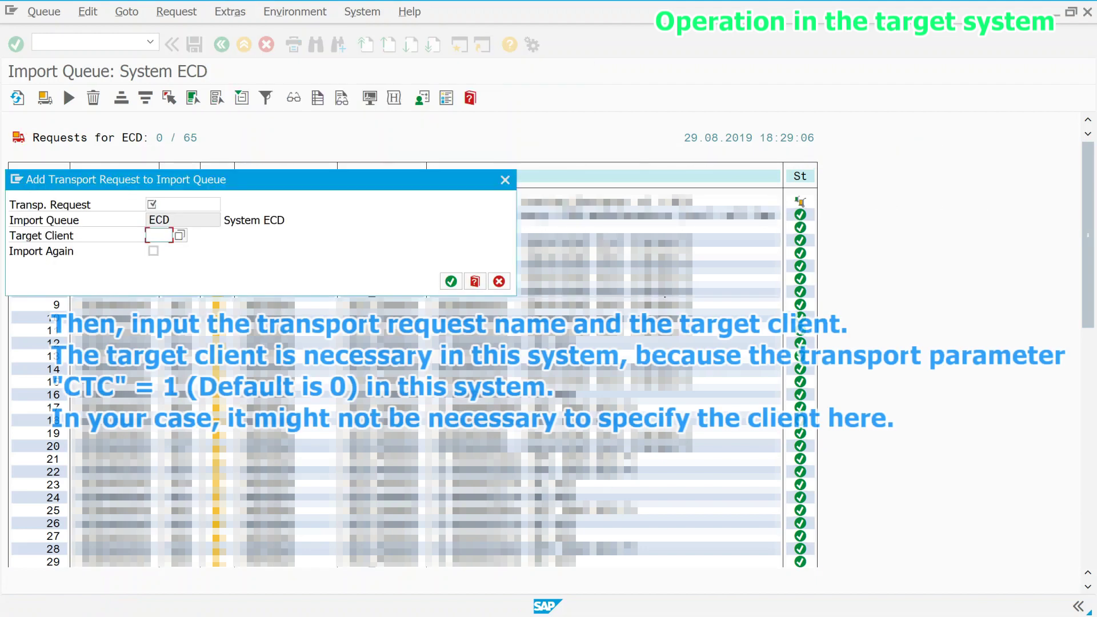
pyautogui.click(200, 204)
pyautogui.write('NWD')
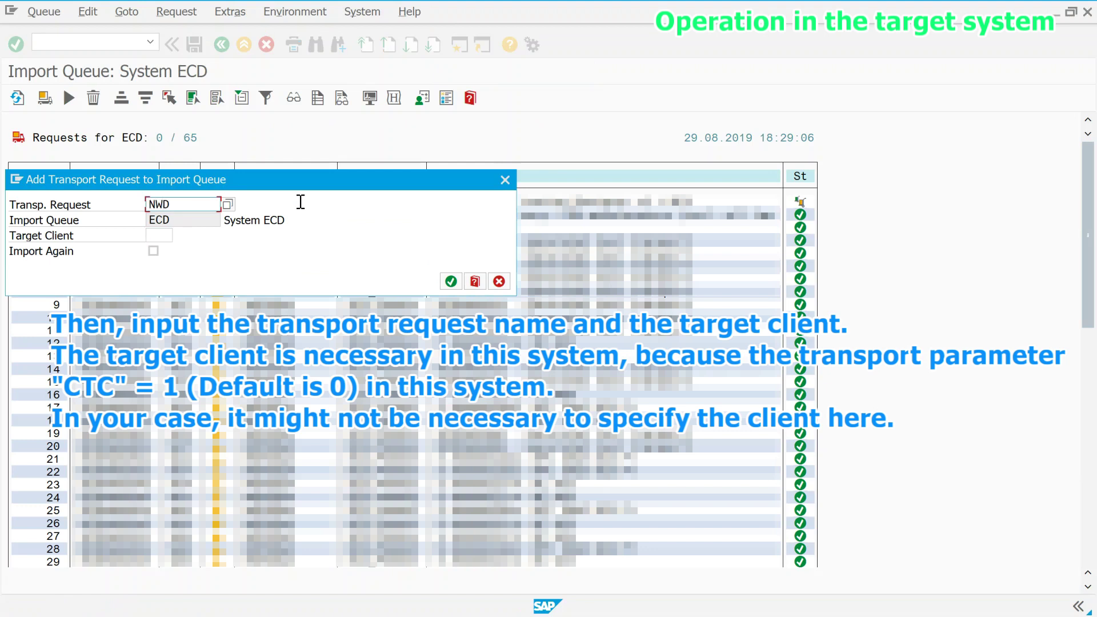
pyautogui.write('K900979')
pyautogui.press('Tab')
pyautogui.write('80')
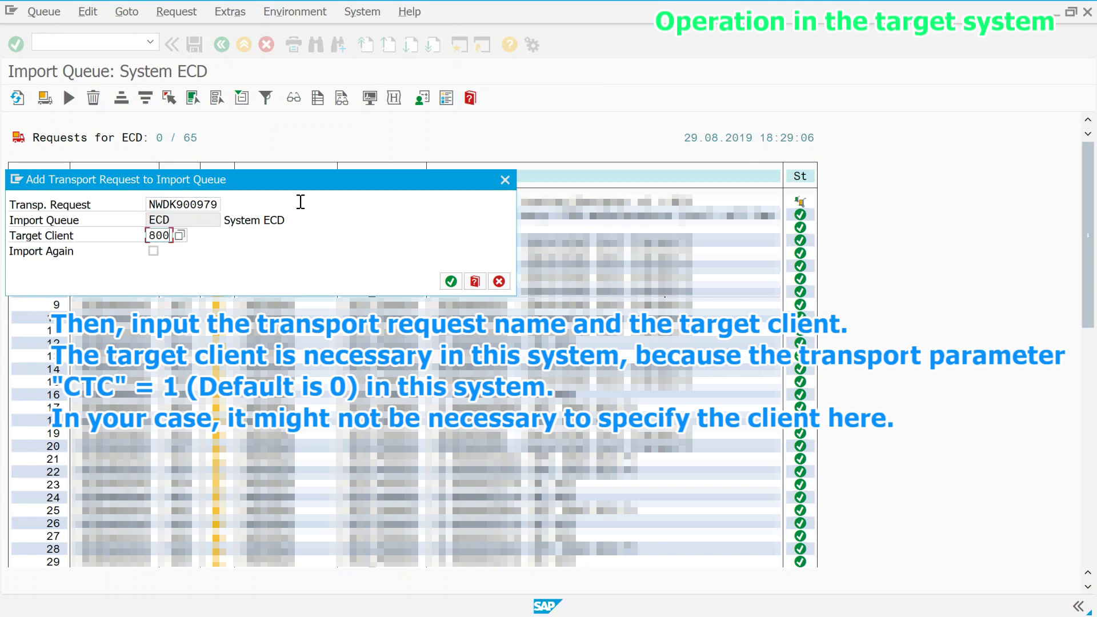
pyautogui.press('Tab')
pyautogui.press('Tab')
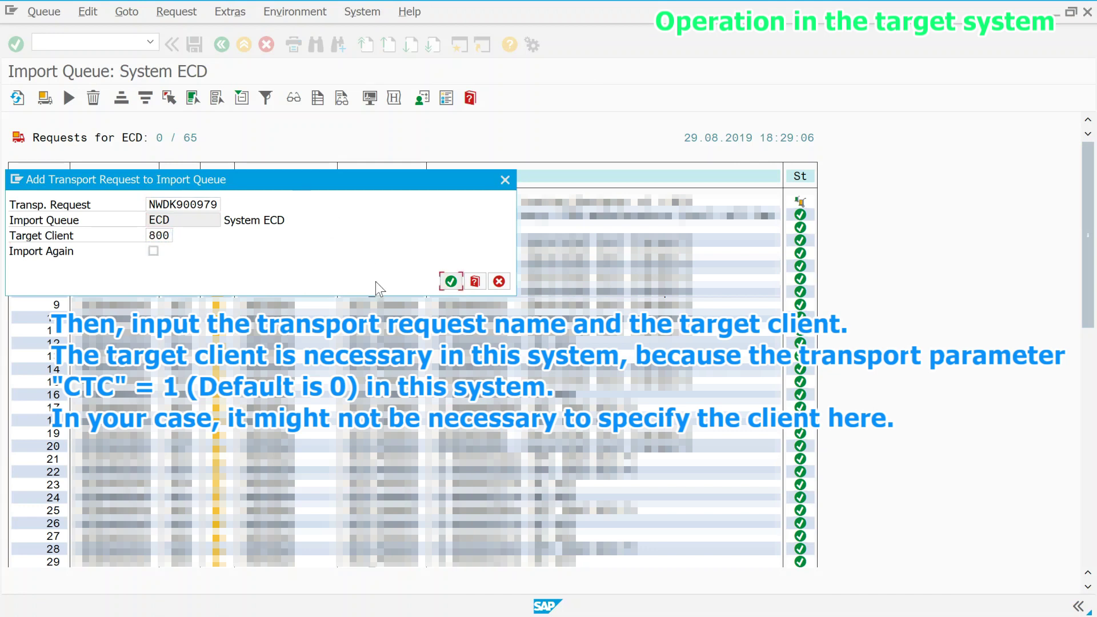
pyautogui.click(451, 282)
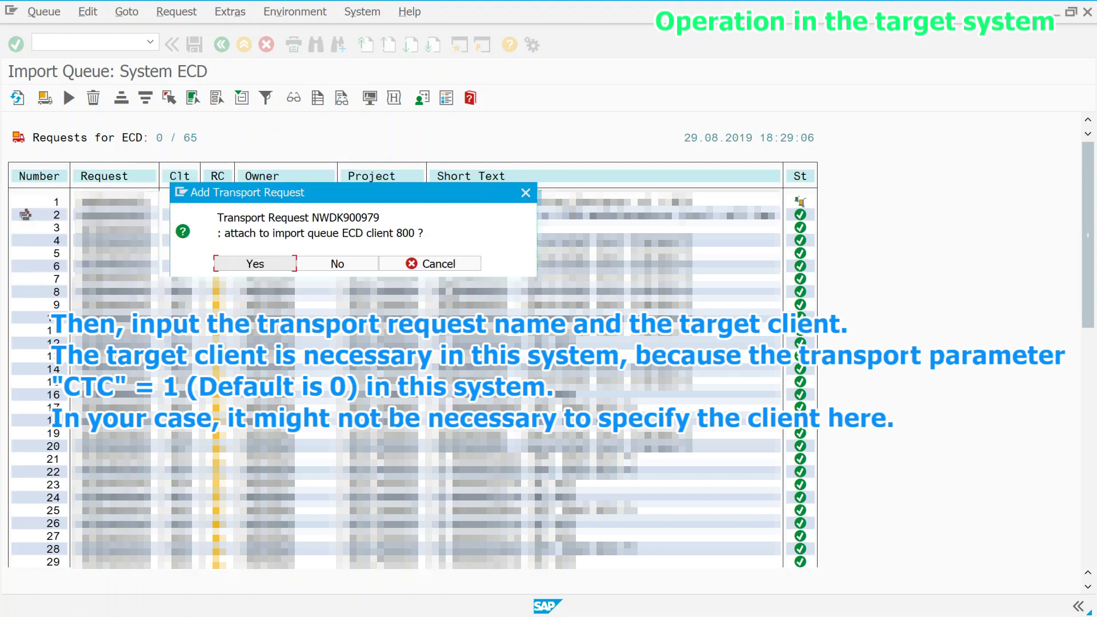
pyautogui.click(232, 264)
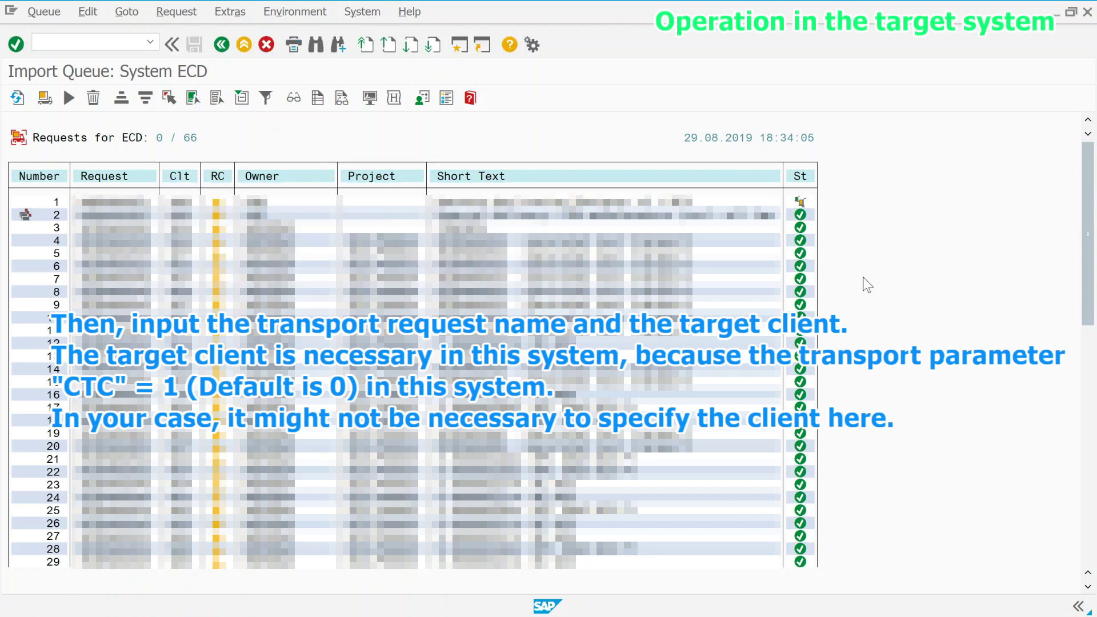
pyautogui.moveTo(1089, 187); pyautogui.dragTo(1089, 482)
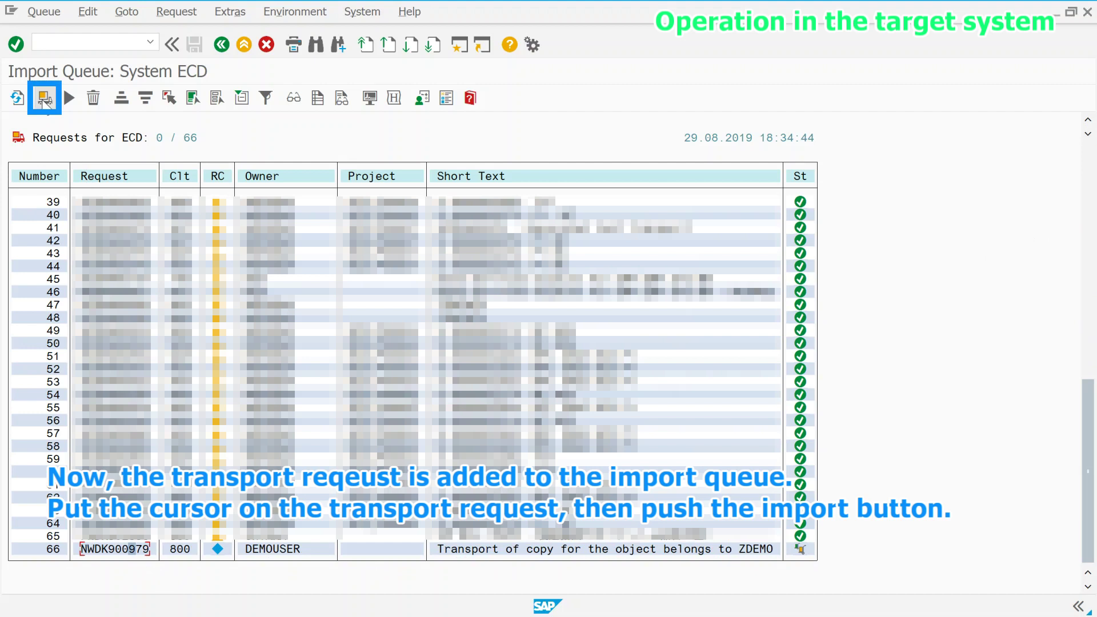
pyautogui.click(45, 99)
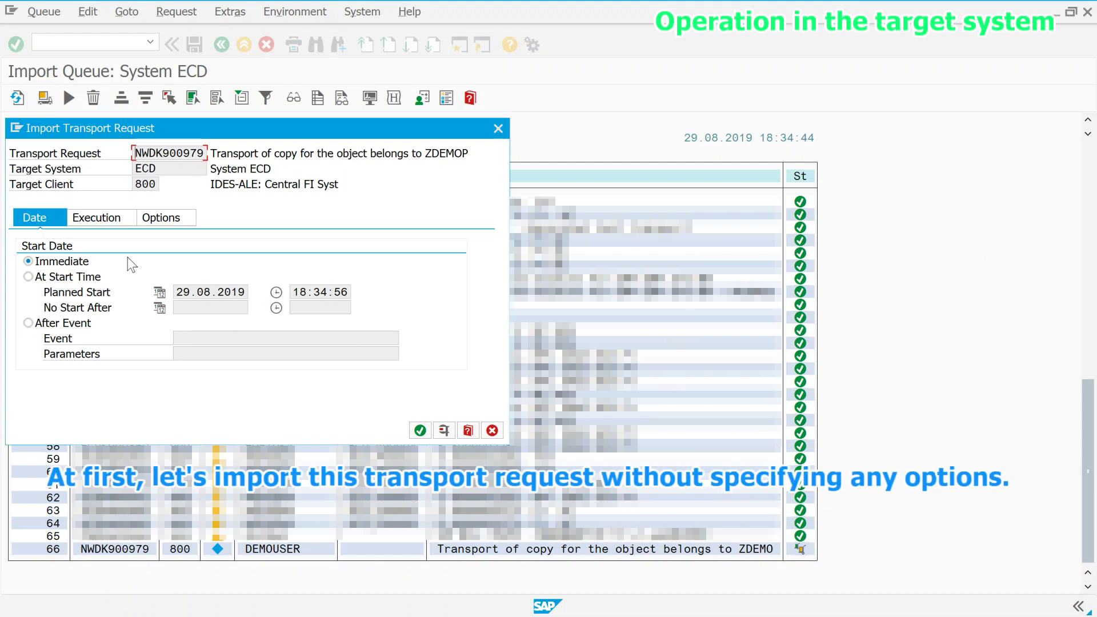
pyautogui.click(99, 219)
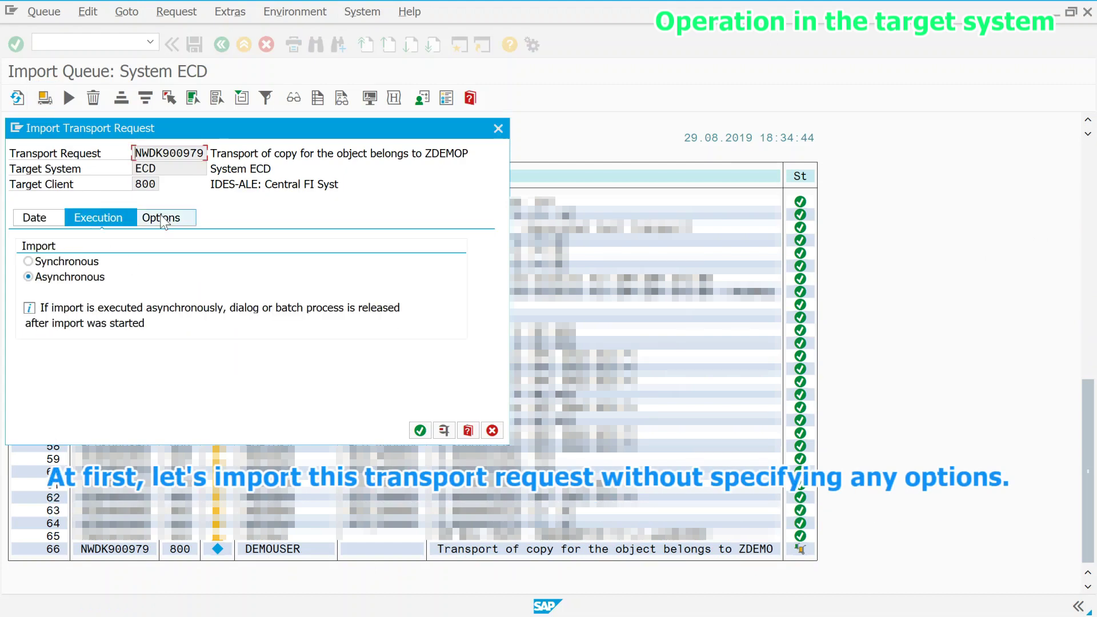
pyautogui.click(165, 222)
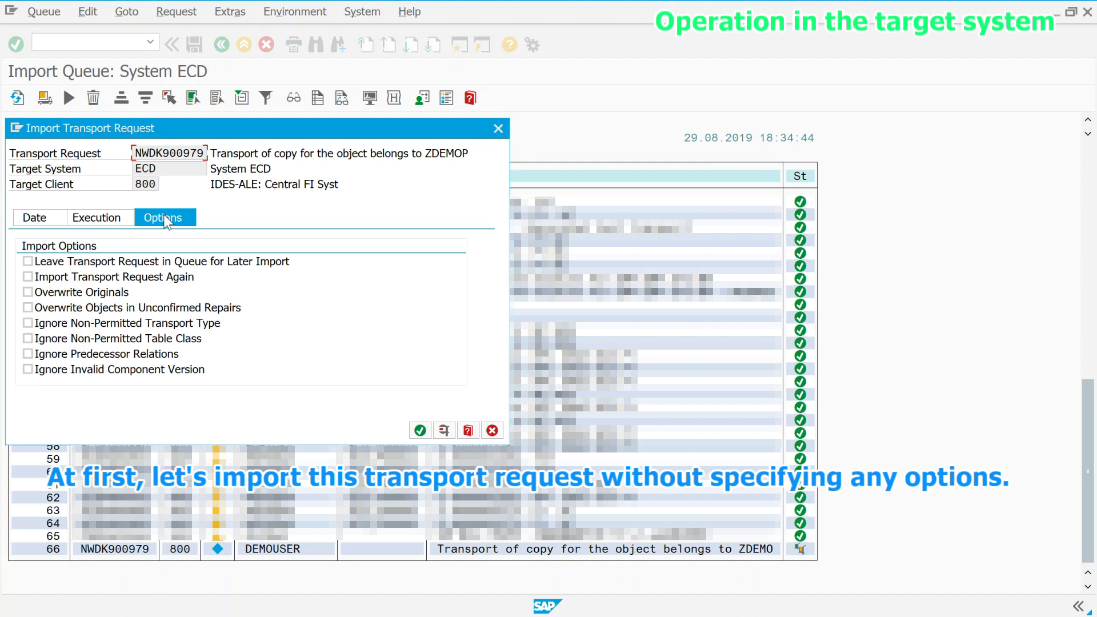
pyautogui.click(421, 431)
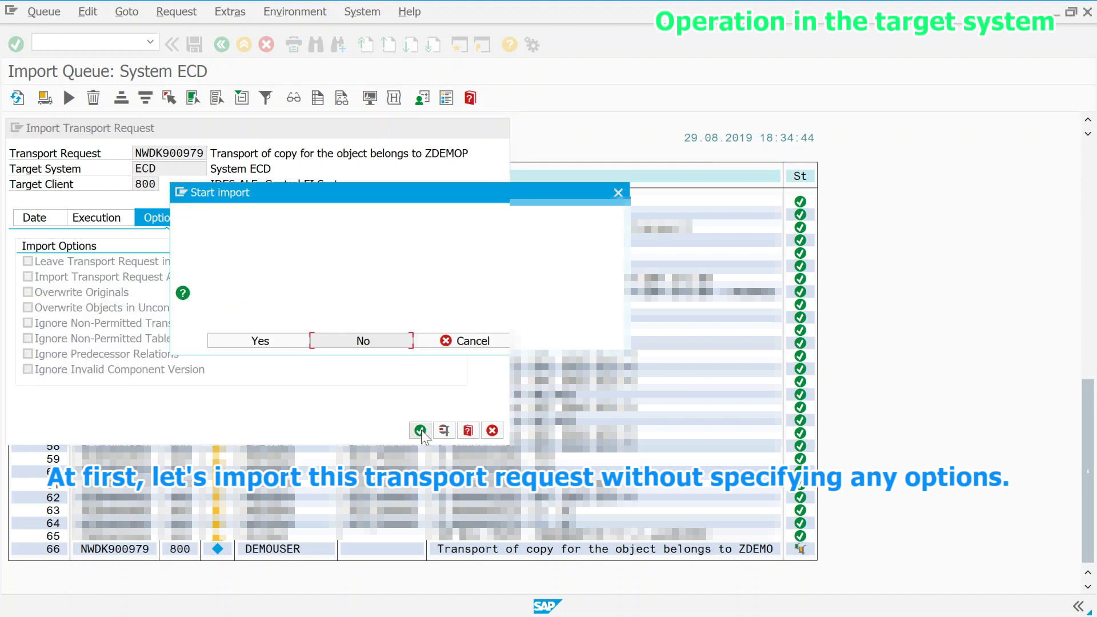
pyautogui.click(265, 342)
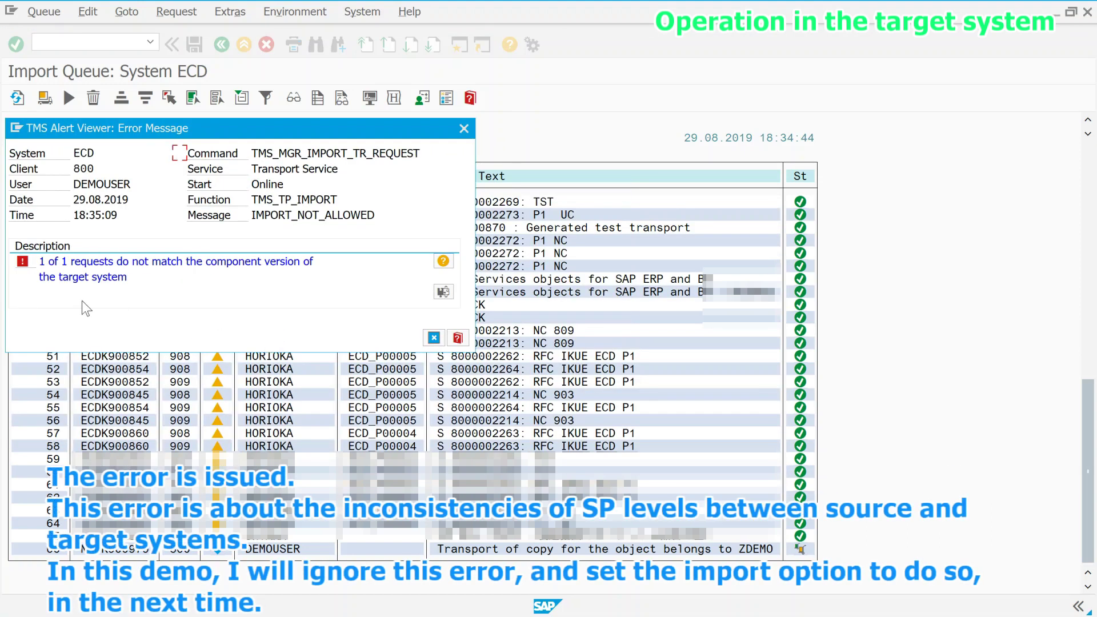
pyautogui.click(443, 292)
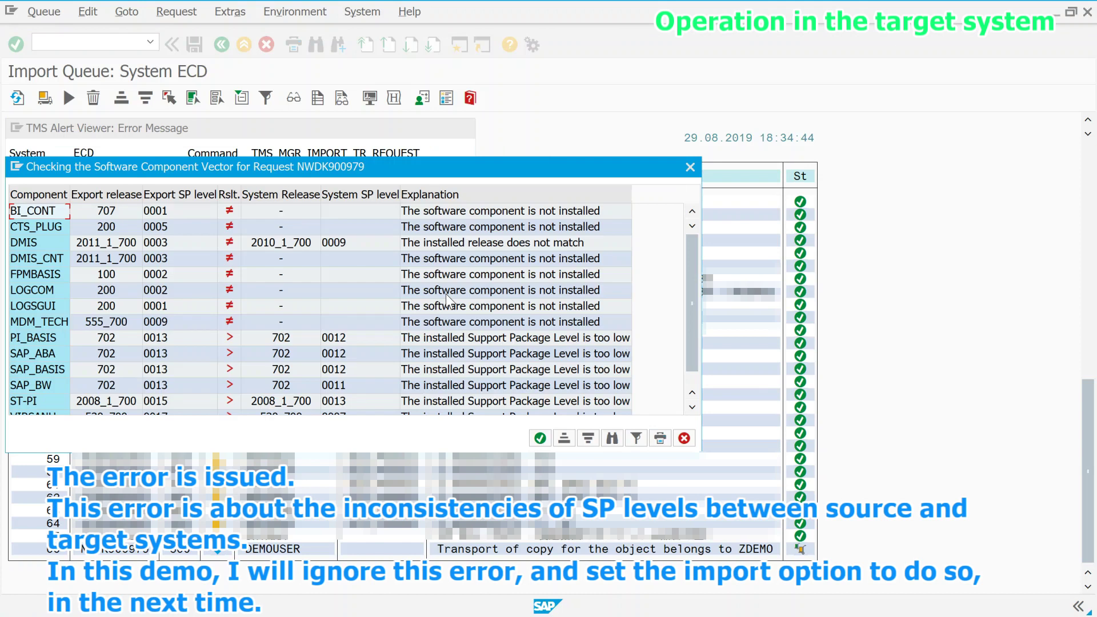
pyautogui.scroll(-1, 439, 294)
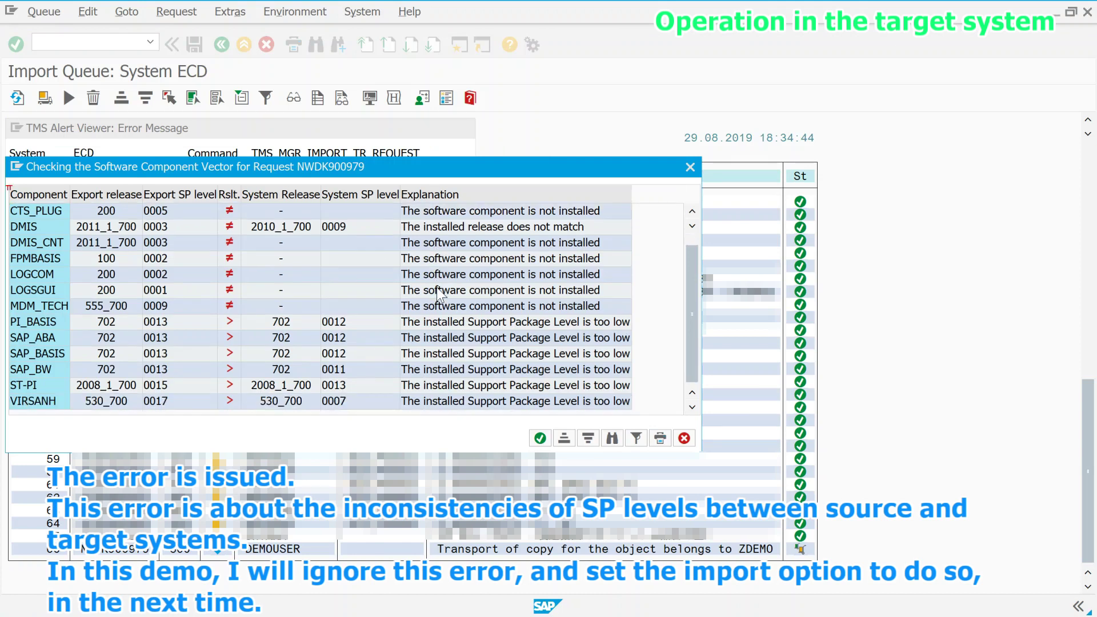
pyautogui.click(540, 439)
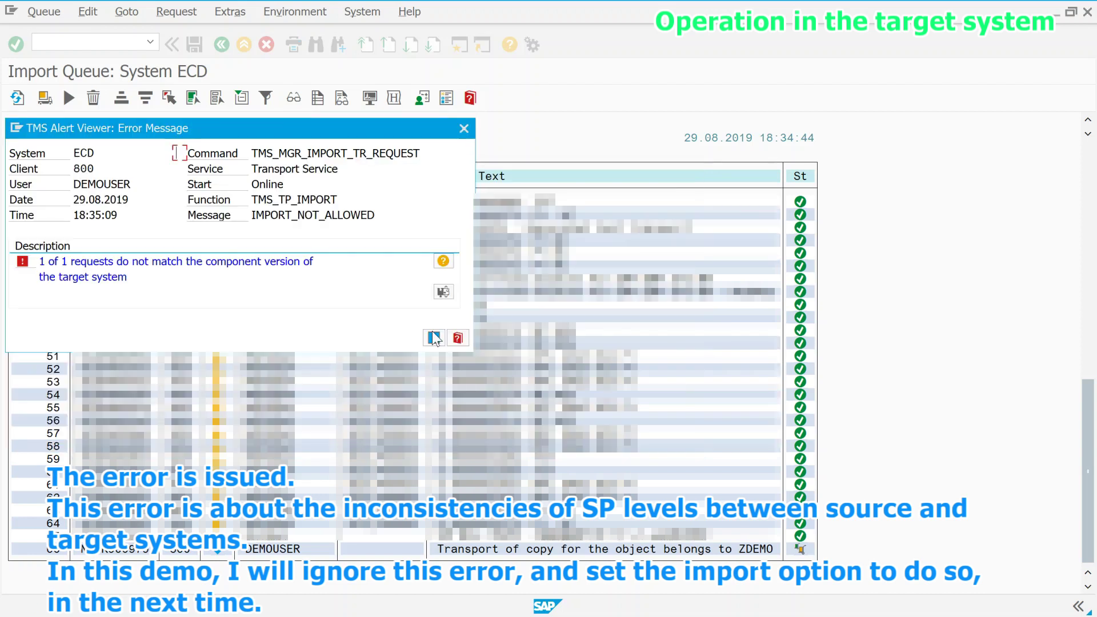
pyautogui.click(433, 337)
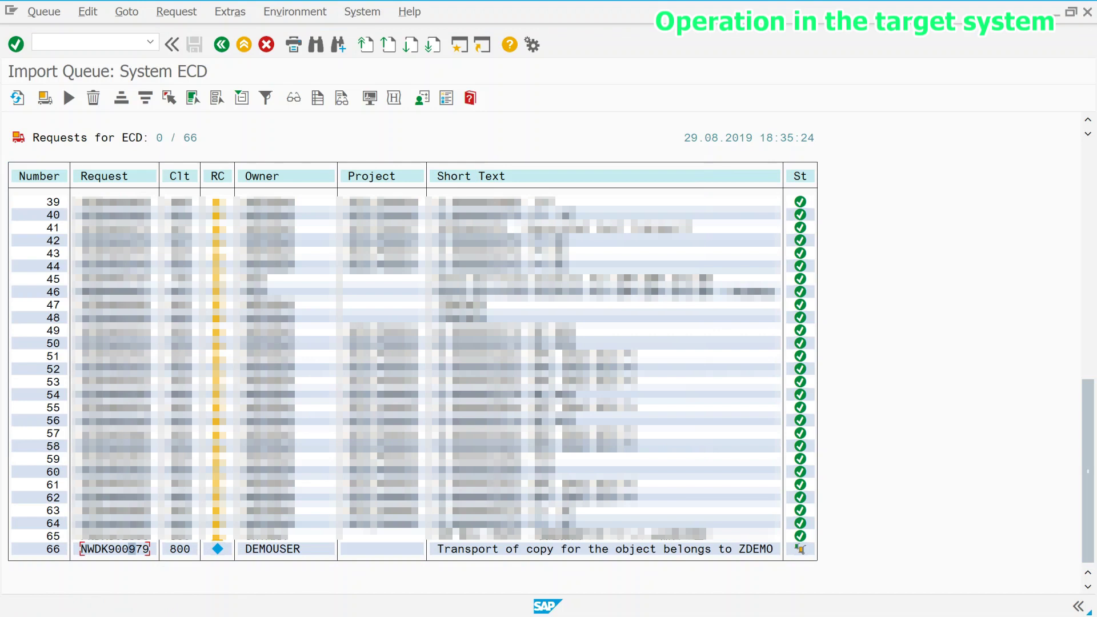
# - Start importing NWDK900979 with Ignore Invalid Component Version ticked on the Options tab
pyautogui.click(51, 105)
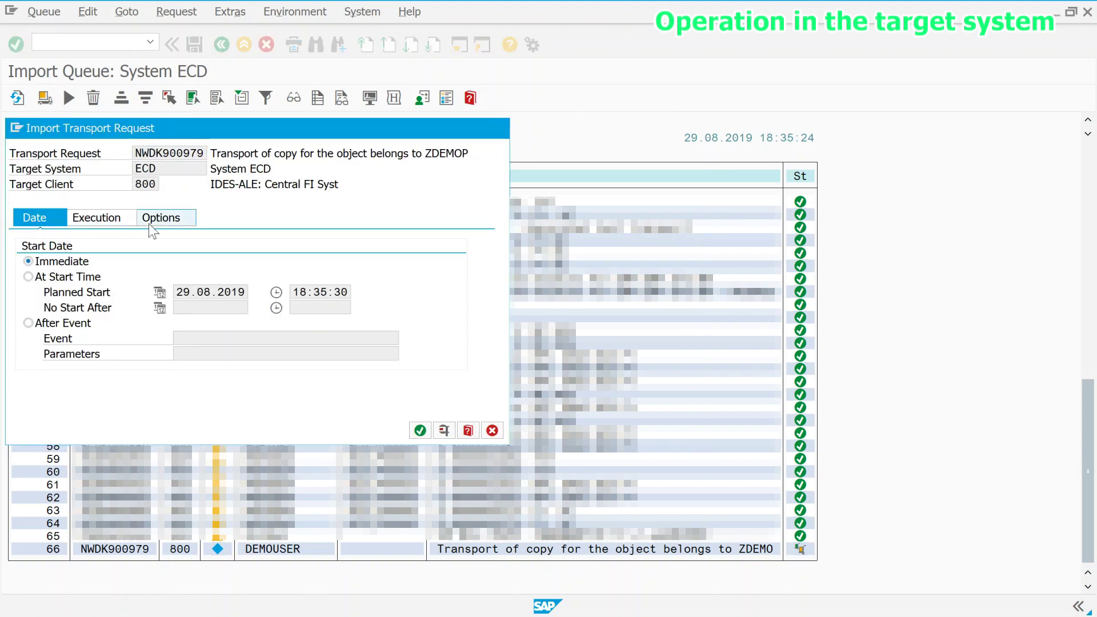
pyautogui.click(151, 226)
pyautogui.click(144, 377)
pyautogui.click(421, 430)
pyautogui.click(267, 331)
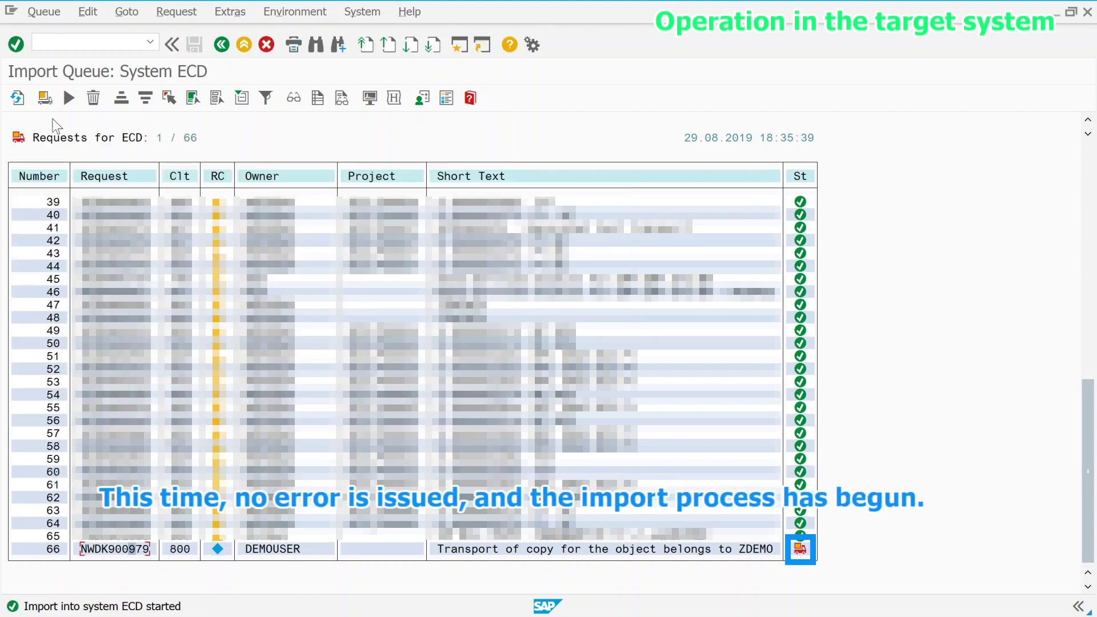
# - Refresh the import queue until NWDK900979 shows as completed
pyautogui.click(17, 98)
pyautogui.click(17, 98)
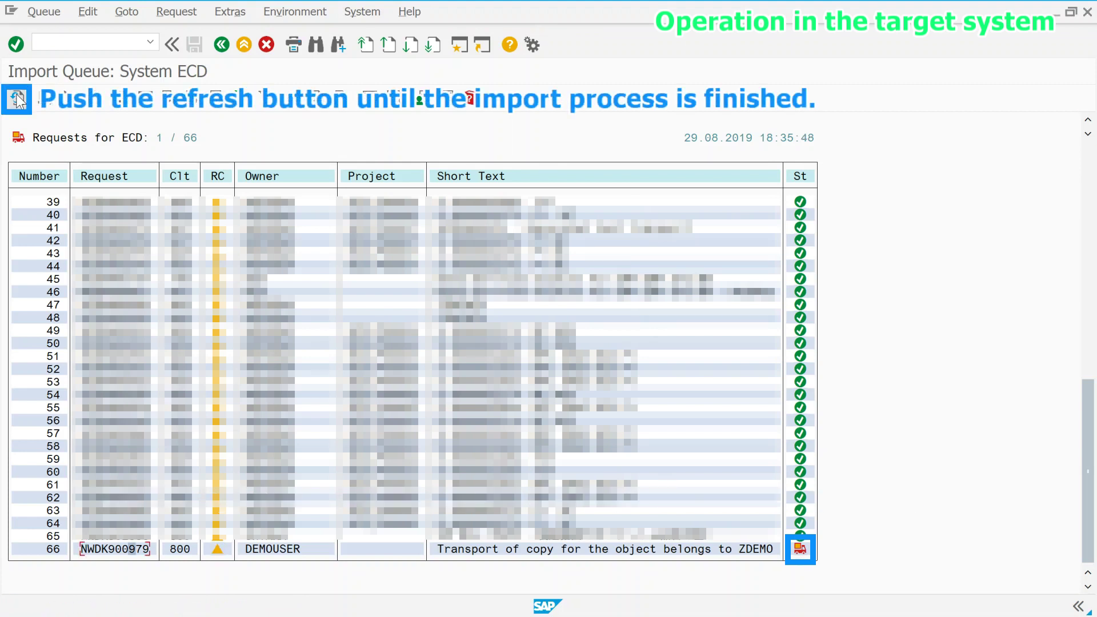
pyautogui.click(17, 98)
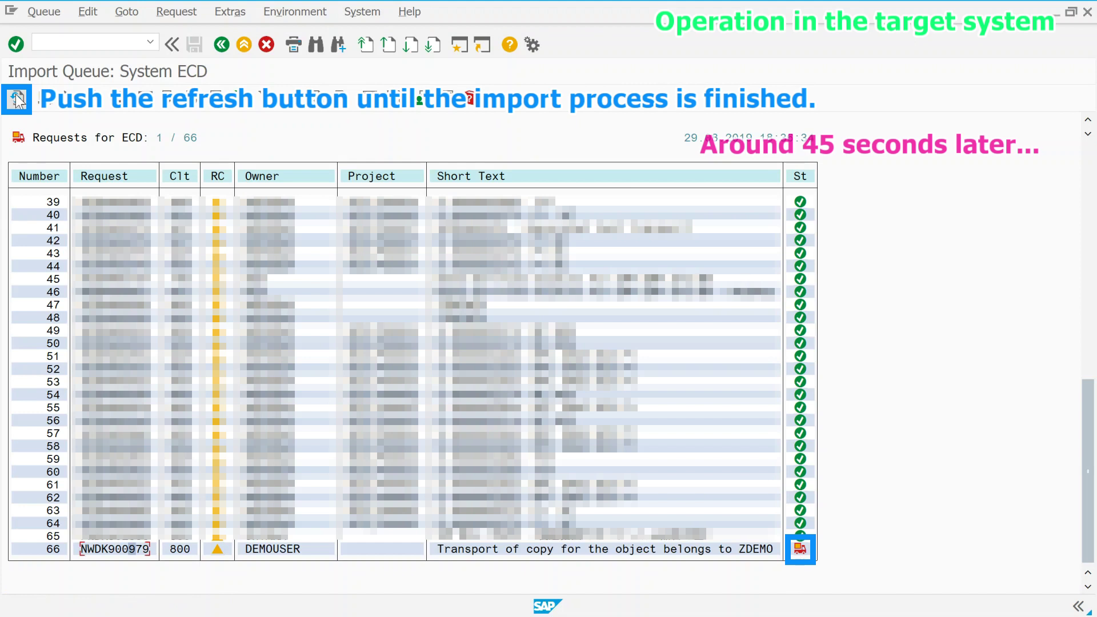
pyautogui.click(17, 98)
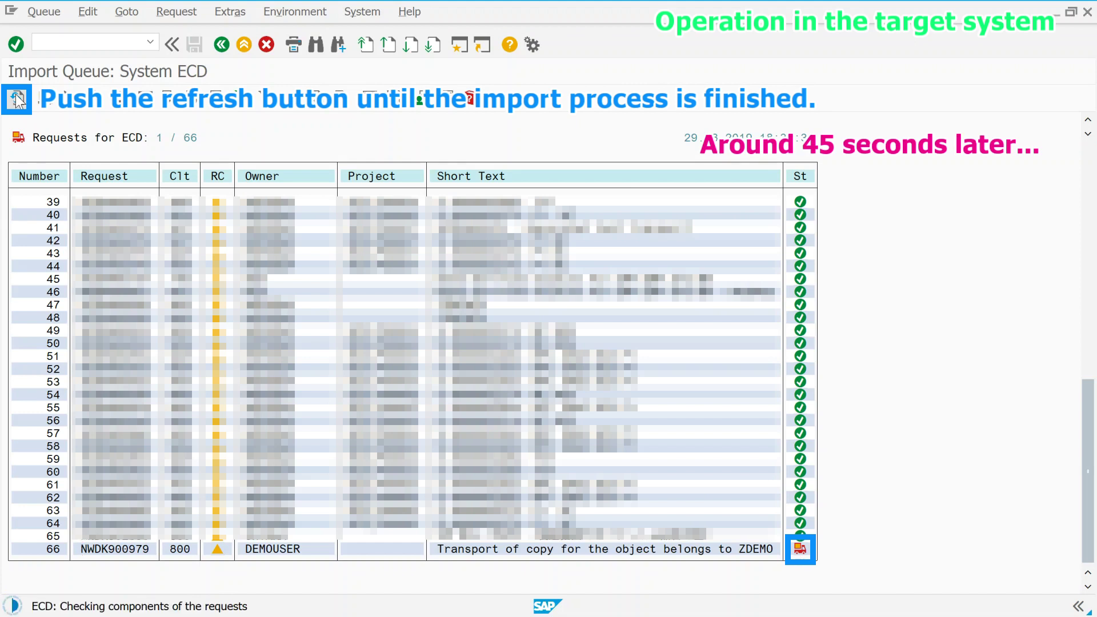
pyautogui.click(17, 98)
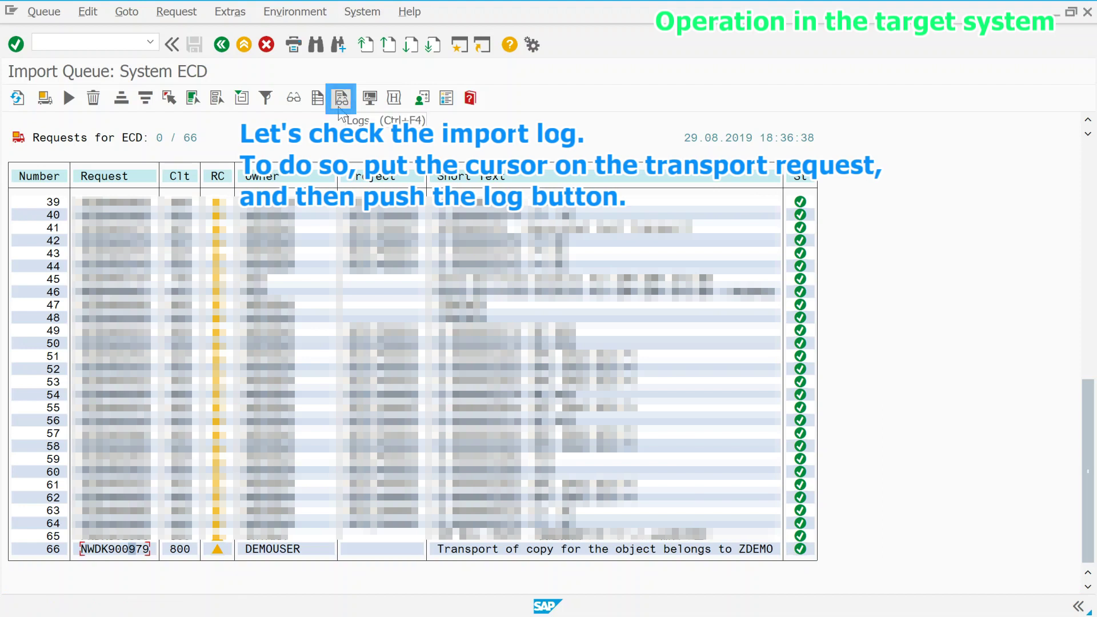
# - Open NWDK900979's transport logs and expand the ABAP Dictionary Activation warning log
pyautogui.click(340, 99)
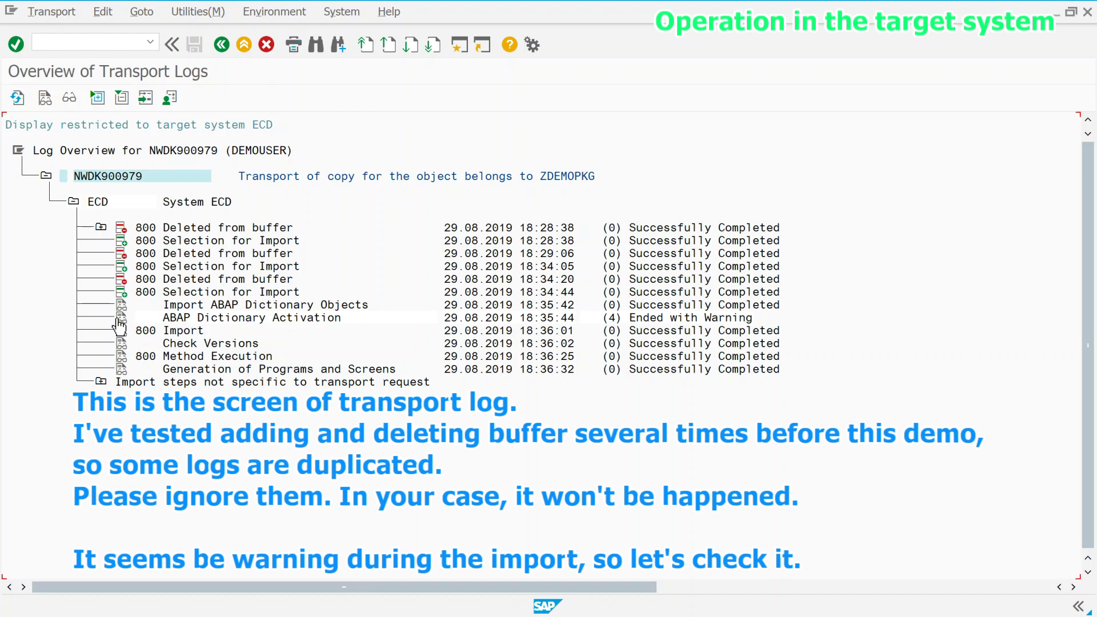
pyautogui.click(120, 319)
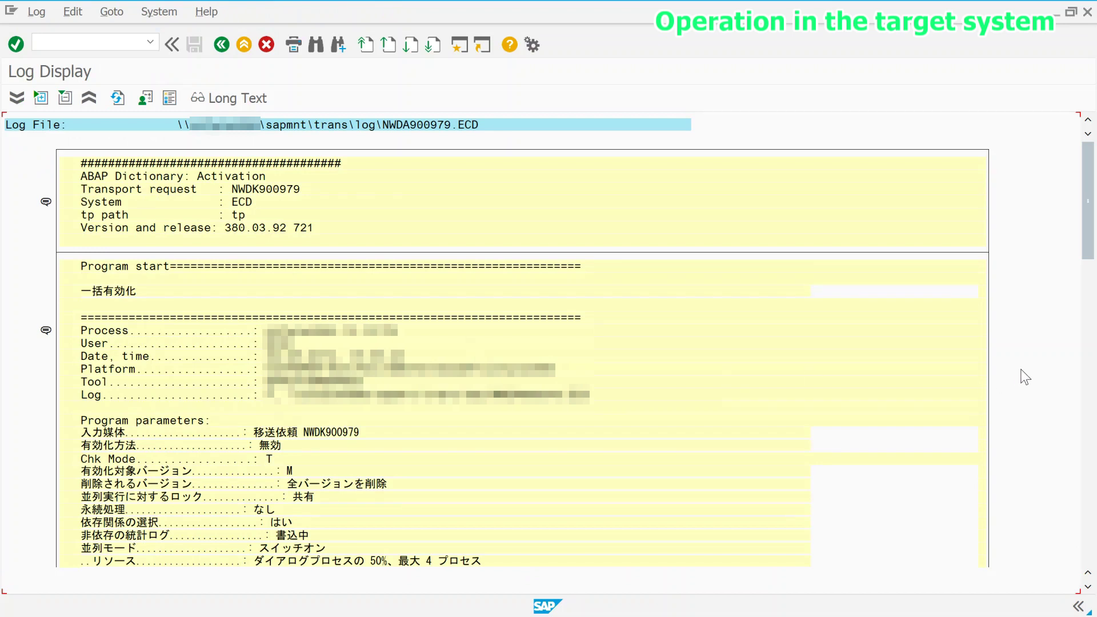
pyautogui.scroll(-5, 1025, 377)
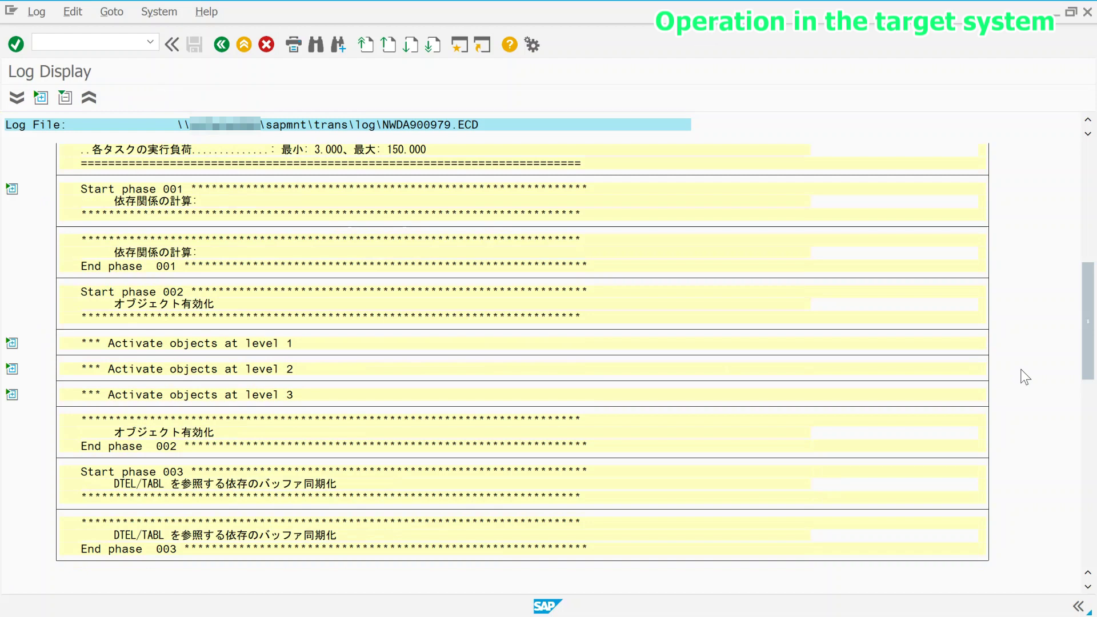
pyautogui.scroll(5, 1025, 377)
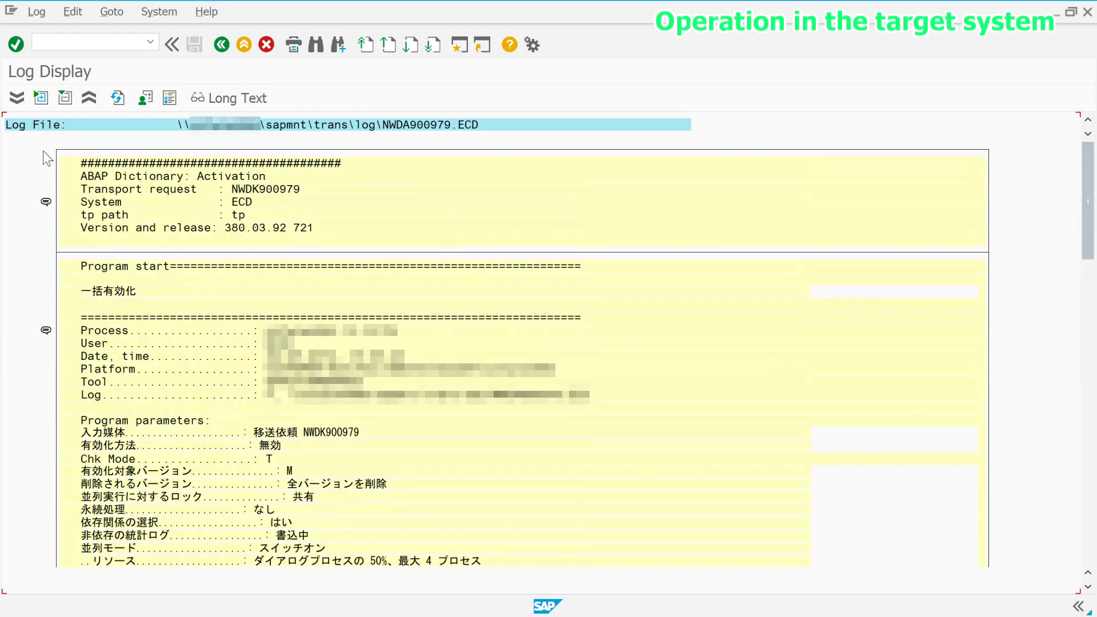
pyautogui.click(17, 98)
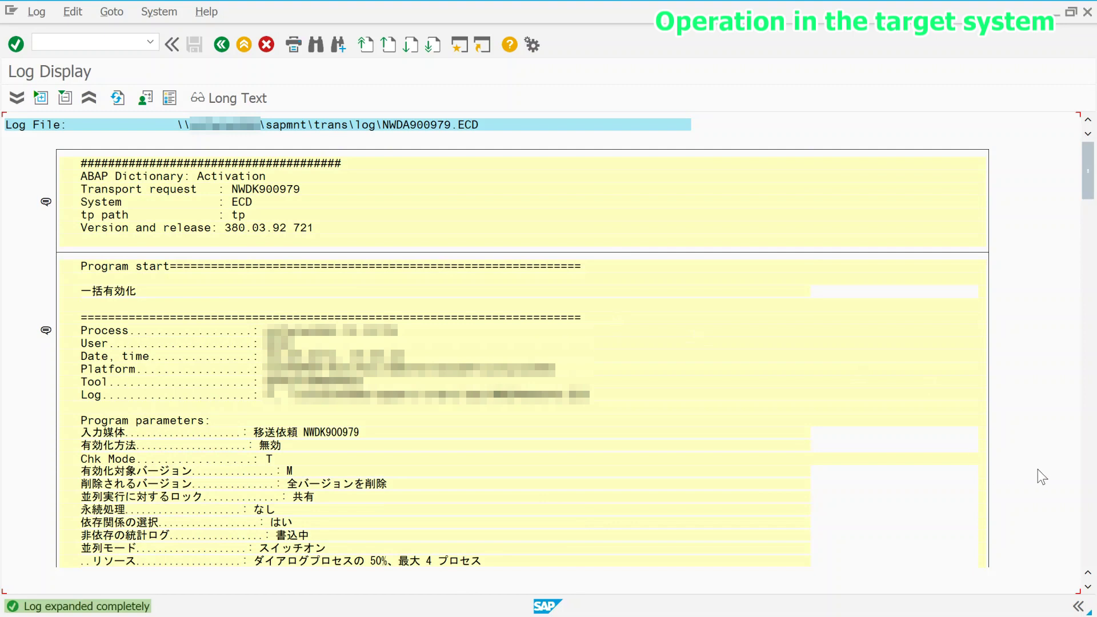
# - Scroll through the activation log, where only ZDEMO_LOGONUSR activated with a warning
pyautogui.scroll(-3, 1038, 470)
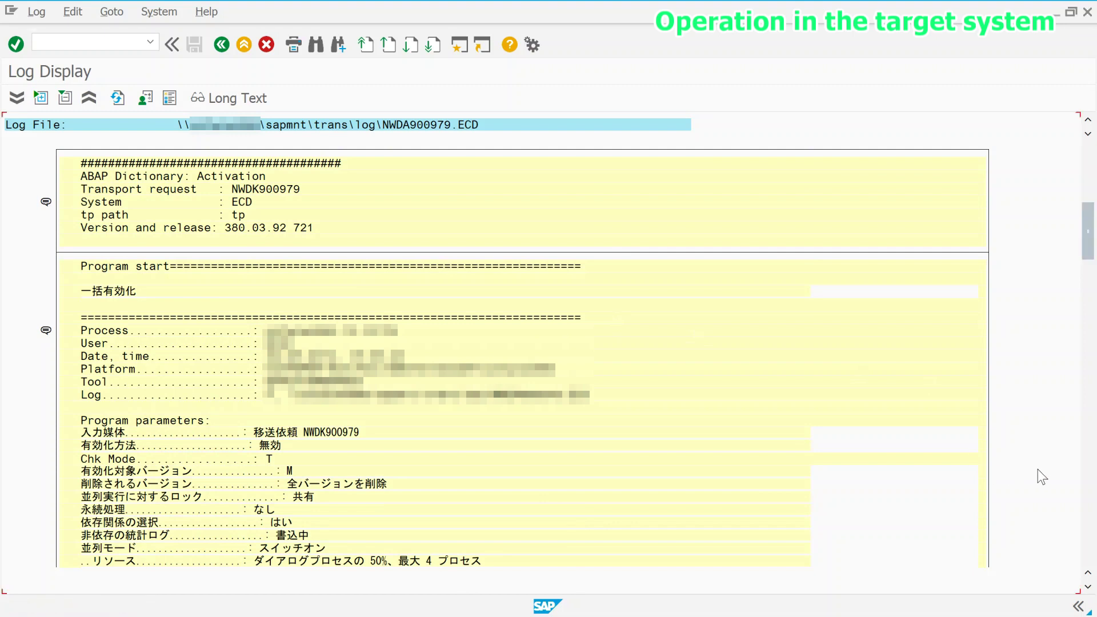
pyautogui.scroll(-6, 1038, 469)
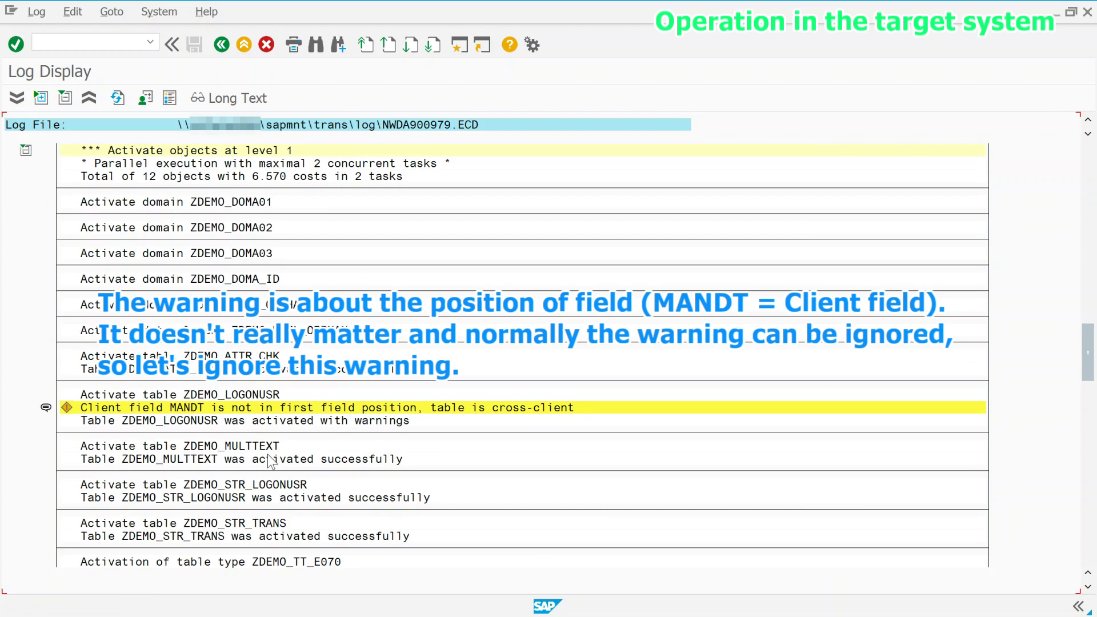
pyautogui.scroll(1, 269, 462)
pyautogui.scroll(1, 271, 460)
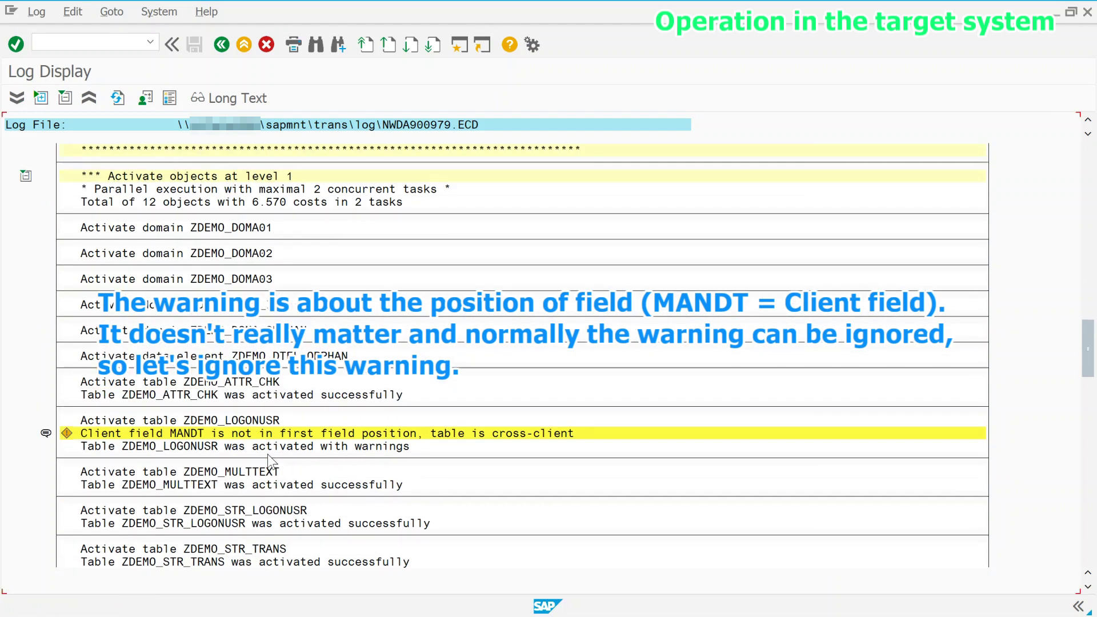
pyautogui.scroll(-5, 269, 460)
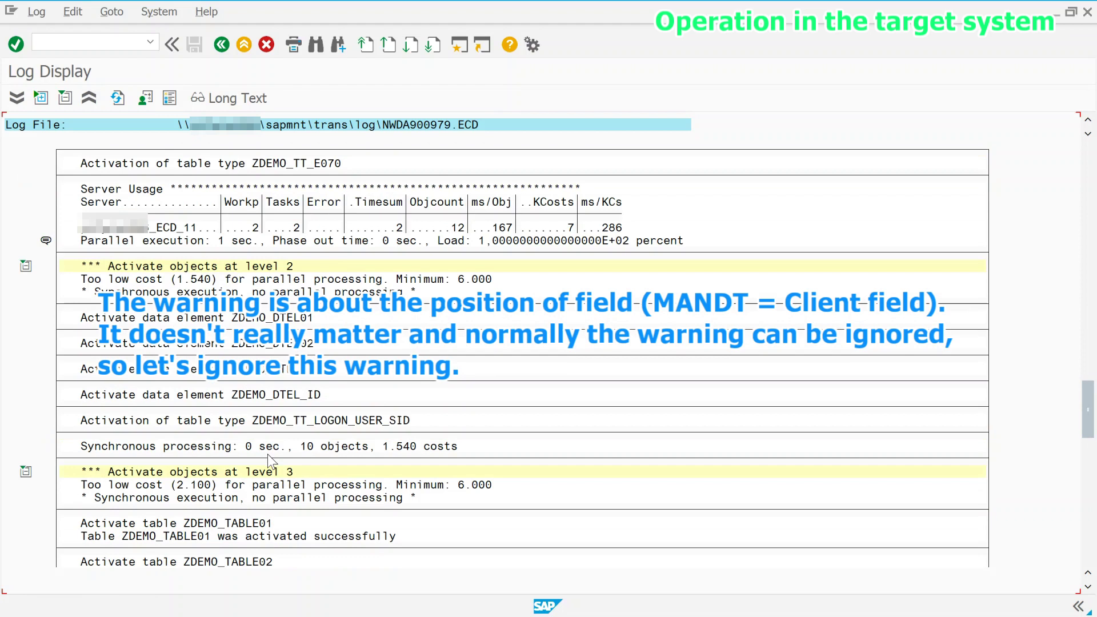
pyautogui.scroll(-5, 271, 460)
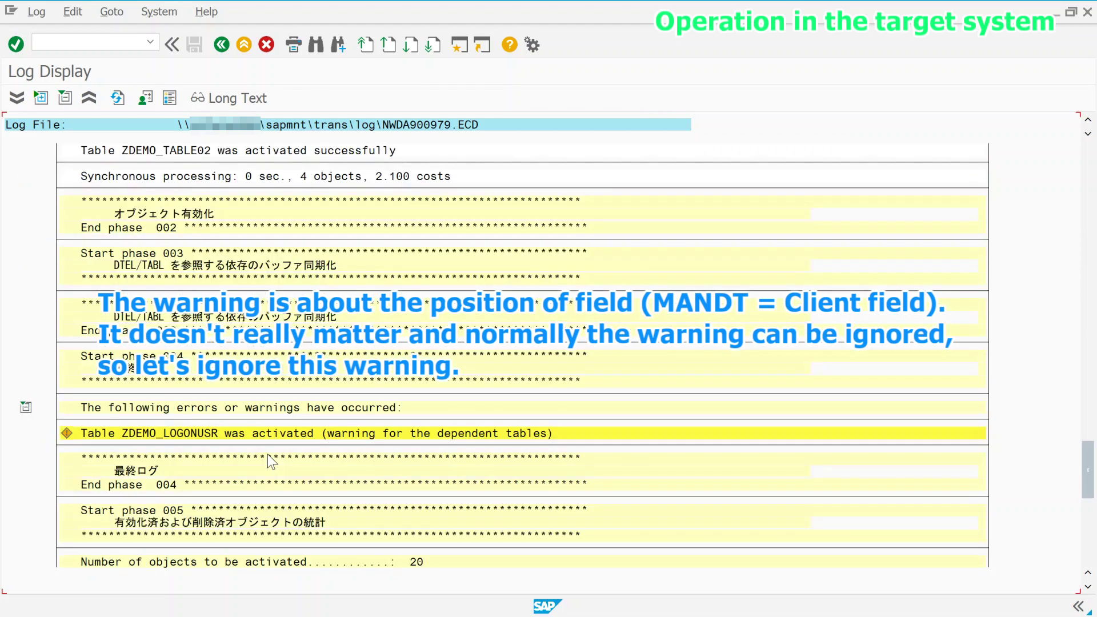
pyautogui.scroll(-5, 269, 456)
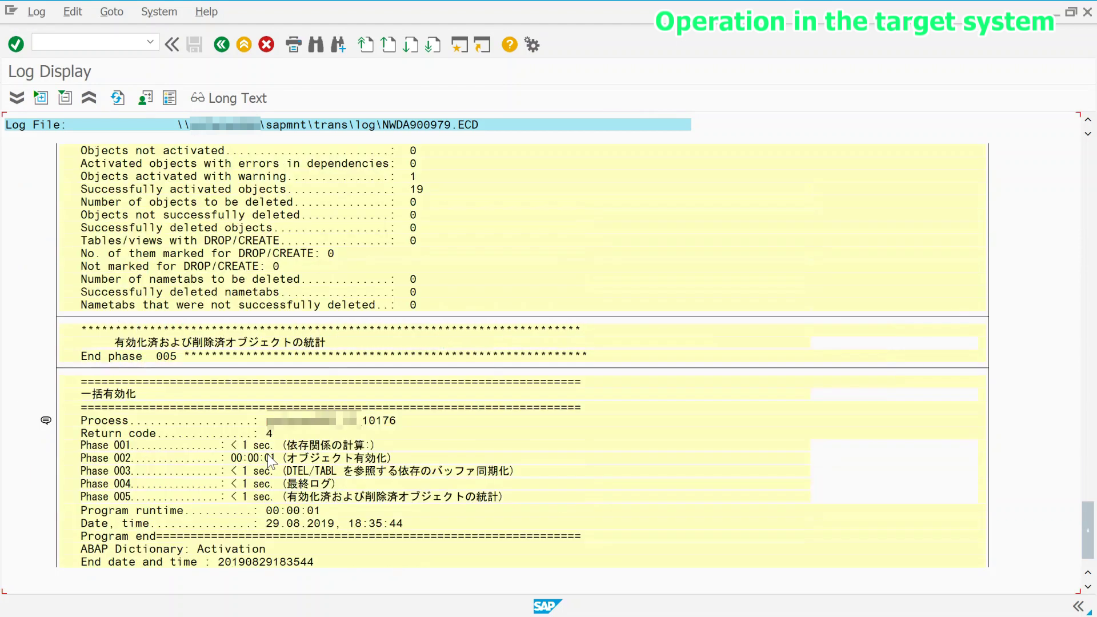
pyautogui.scroll(-5, 268, 456)
pyautogui.scroll(15, 268, 455)
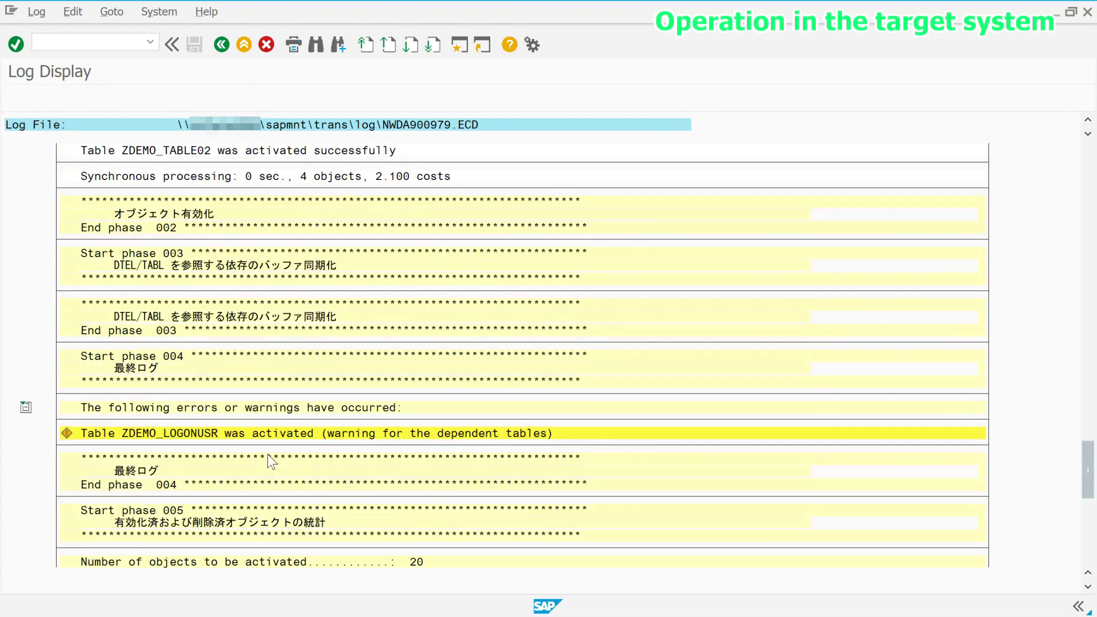
pyautogui.scroll(10, 268, 454)
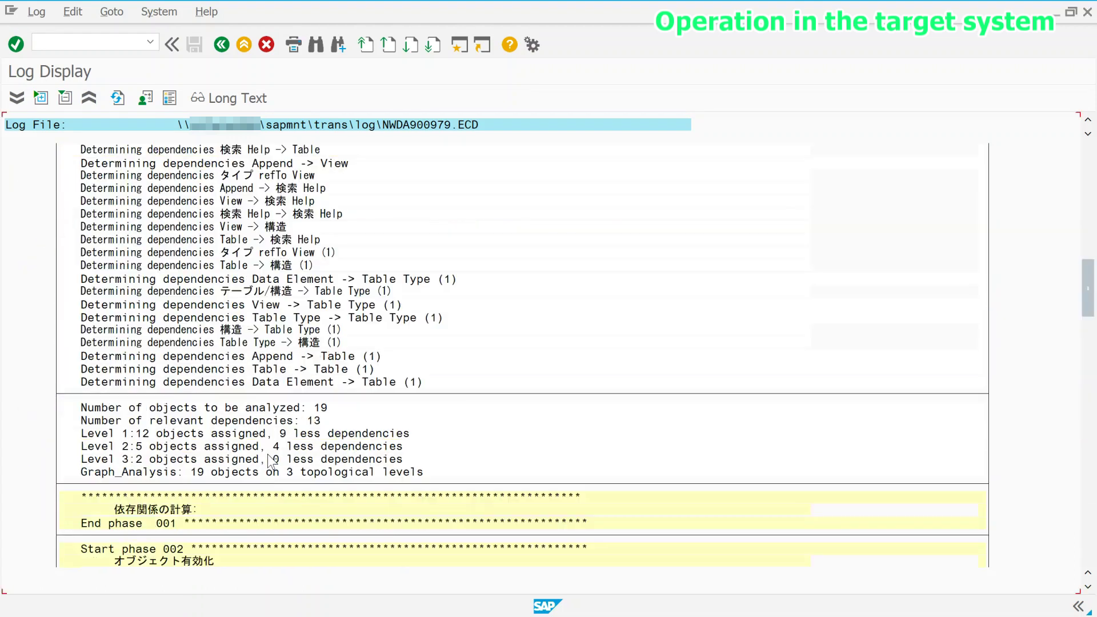
pyautogui.scroll(10, 267, 454)
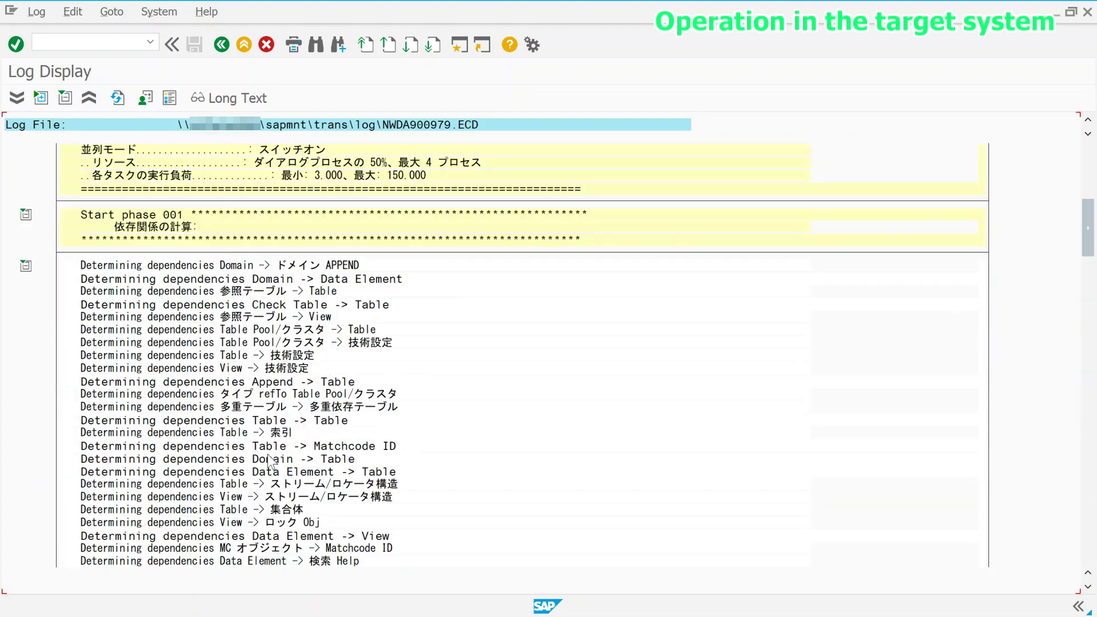
pyautogui.scroll(10, 268, 454)
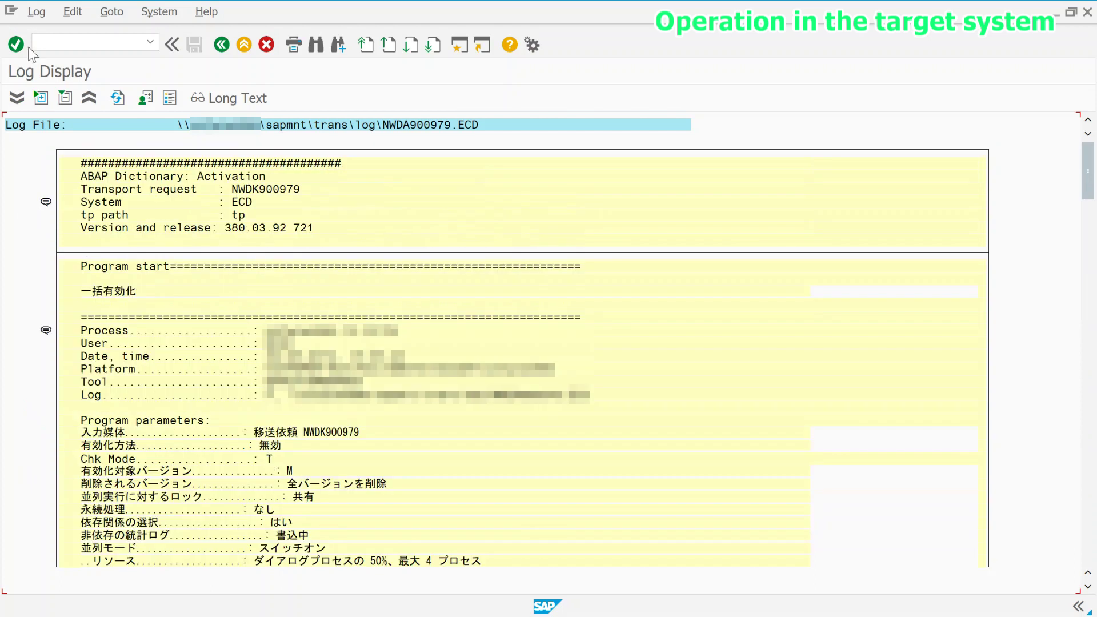
# - Back out of the log to the ECD import queue listing NWDK900979 as request 66
pyautogui.click(222, 46)
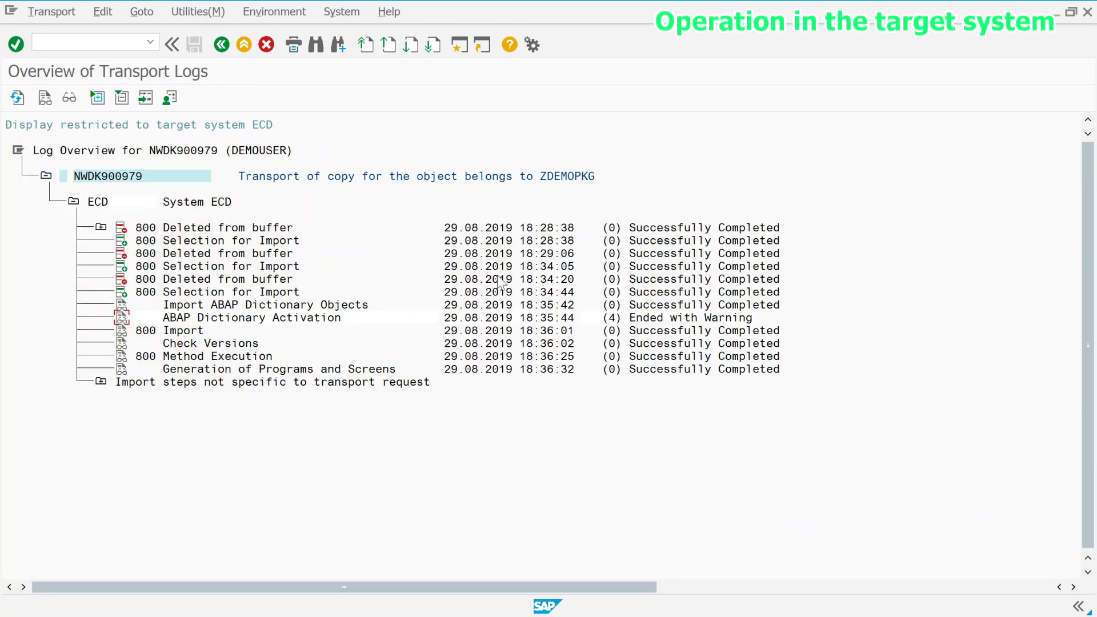
pyautogui.click(221, 46)
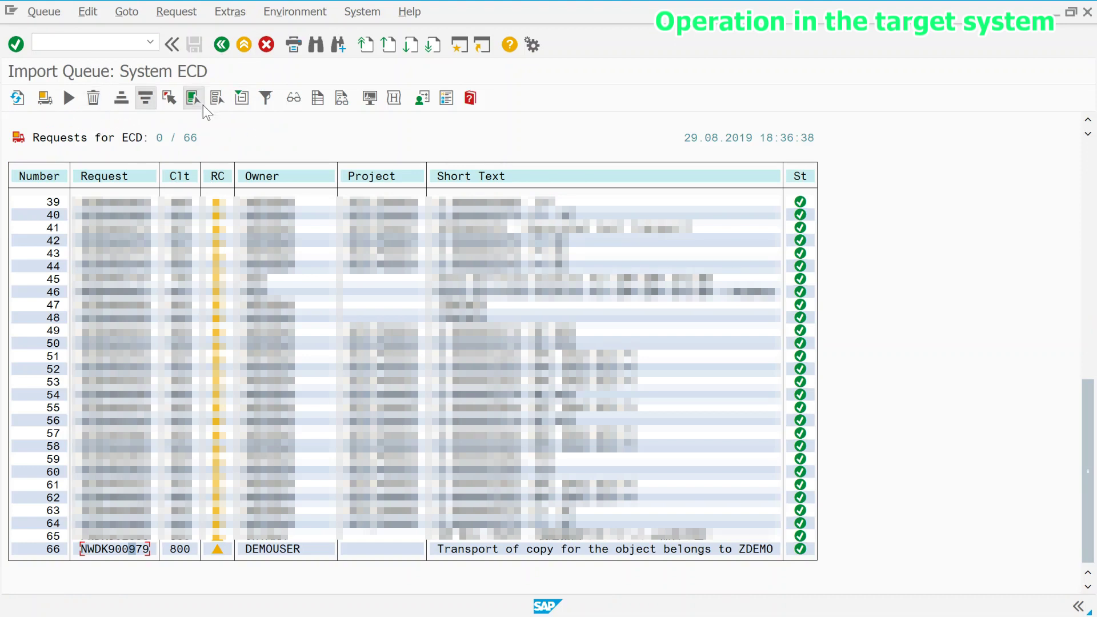
pyautogui.click(295, 99)
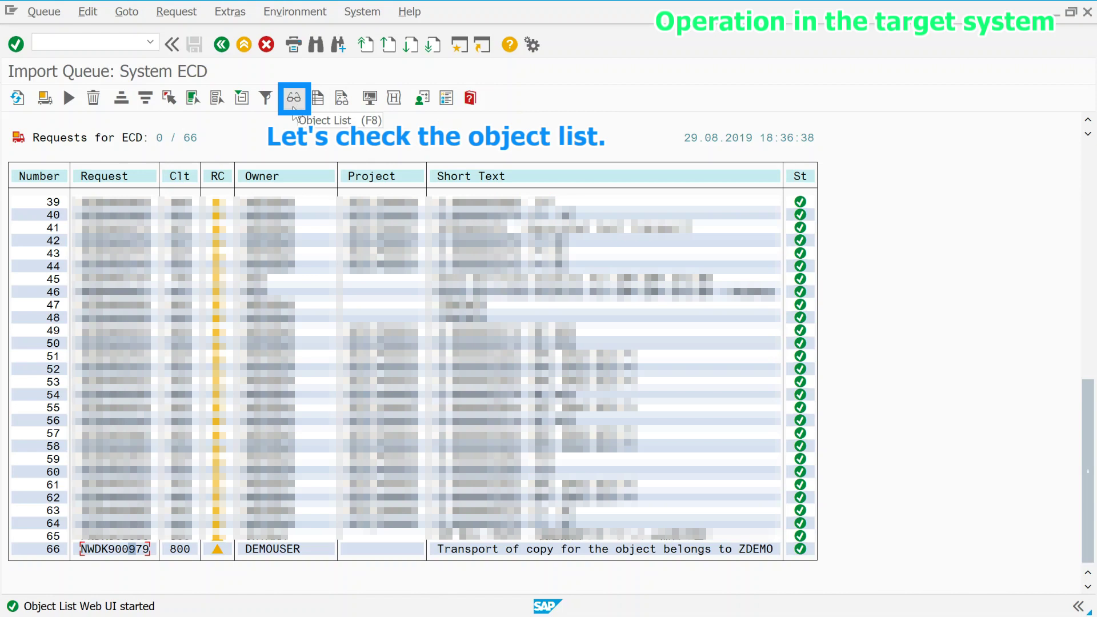
# - Show NWDK900979's object list, expand Program, and open ZDEMO_READ_TABLE in the ABAP Editor
pyautogui.click(295, 99)
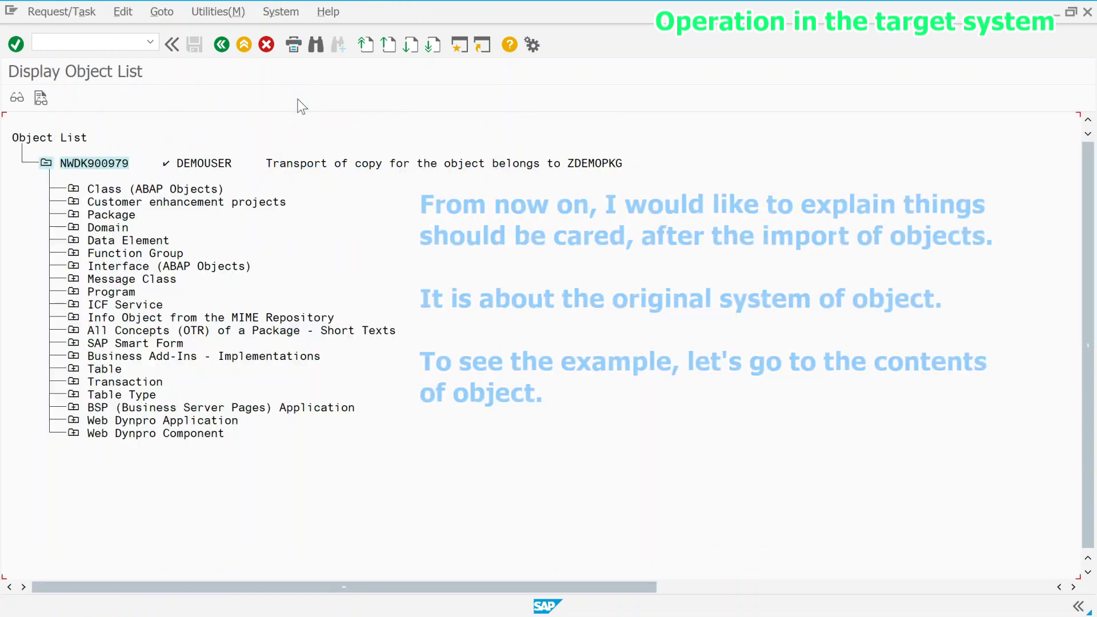
pyautogui.click(73, 292)
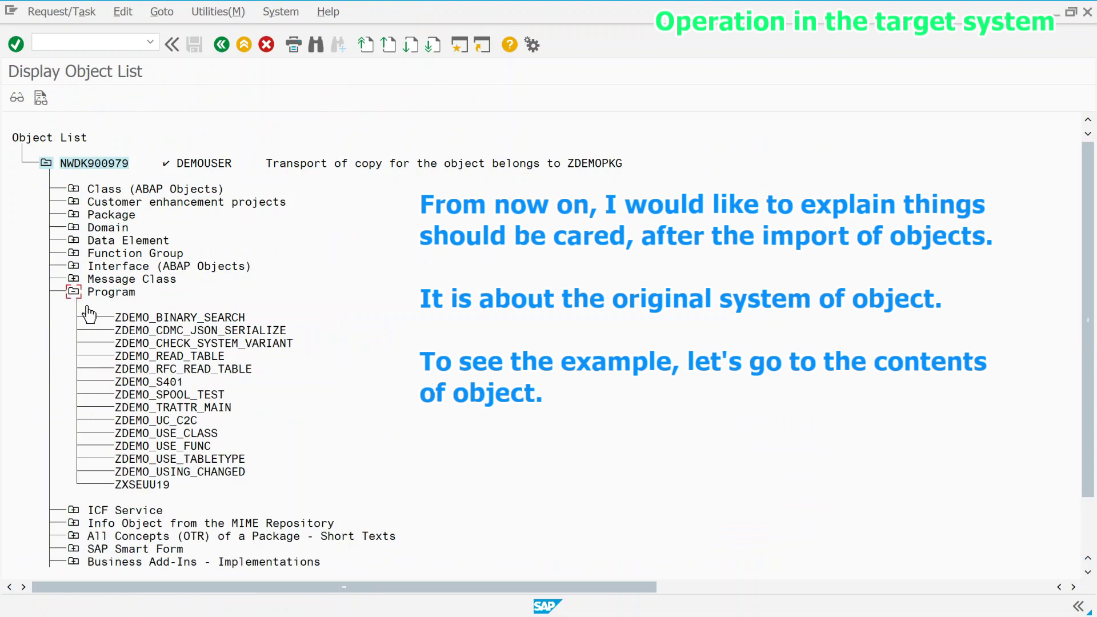
pyautogui.click(118, 358)
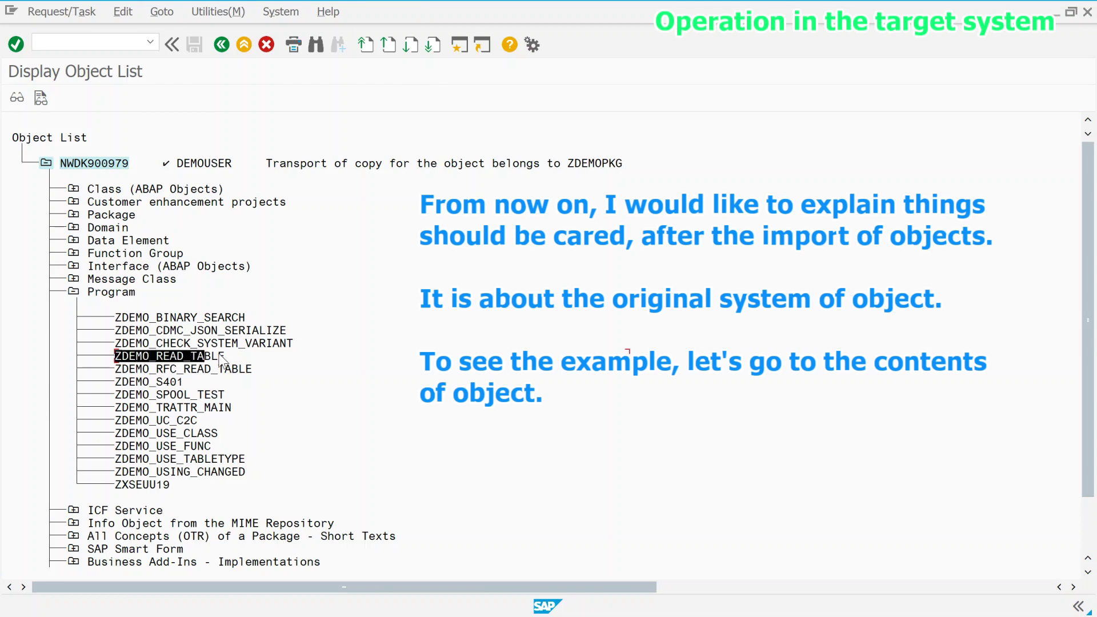
pyautogui.doubleClick(183, 361)
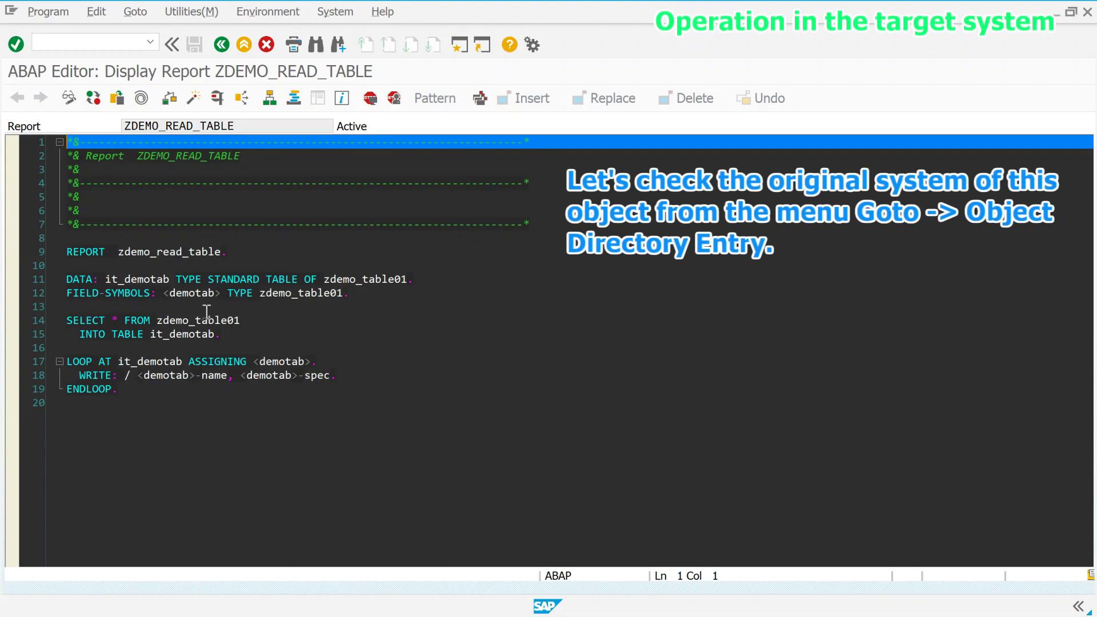
# - View ZDEMO_READ_TABLE's object directory entry through the Goto menu and check Original System NWD
pyautogui.click(202, 12)
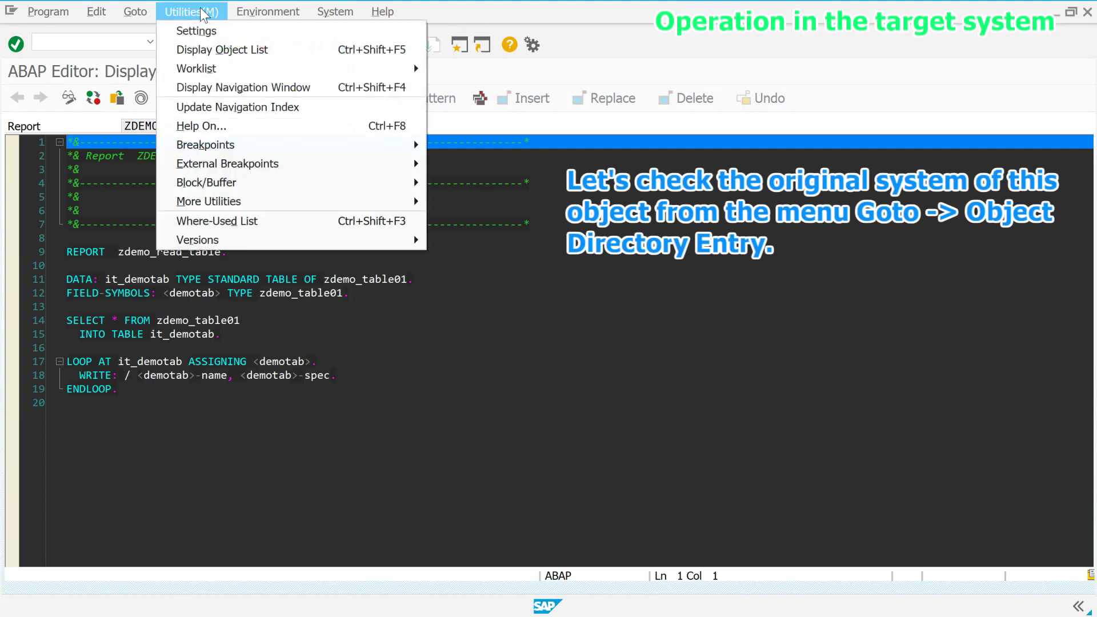
pyautogui.moveTo(243, 16)
pyautogui.moveTo(129, 12)
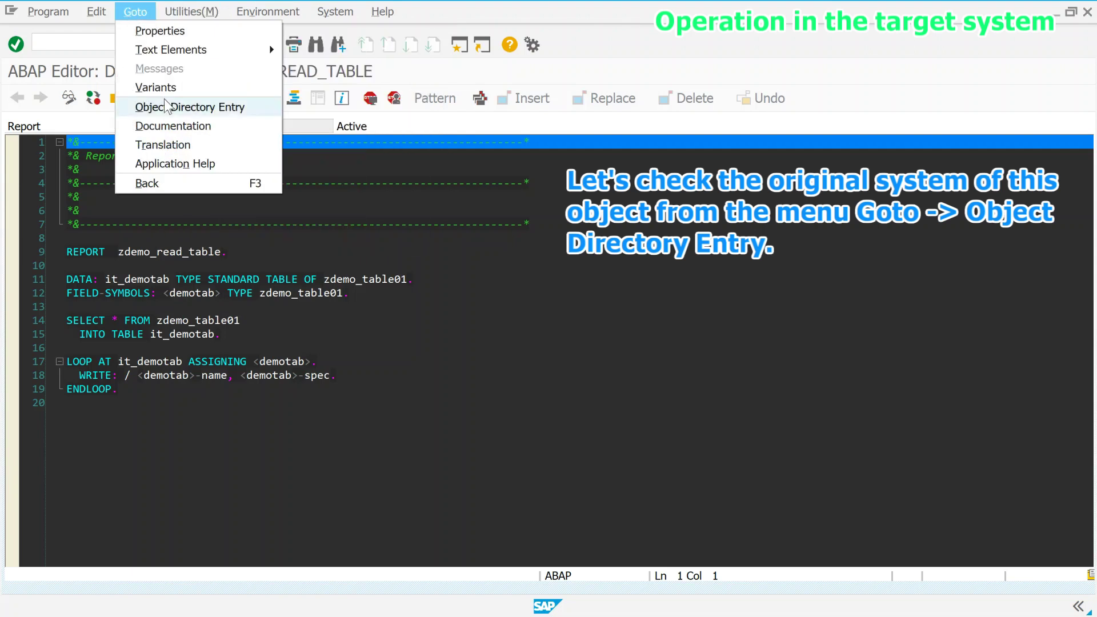
pyautogui.click(190, 106)
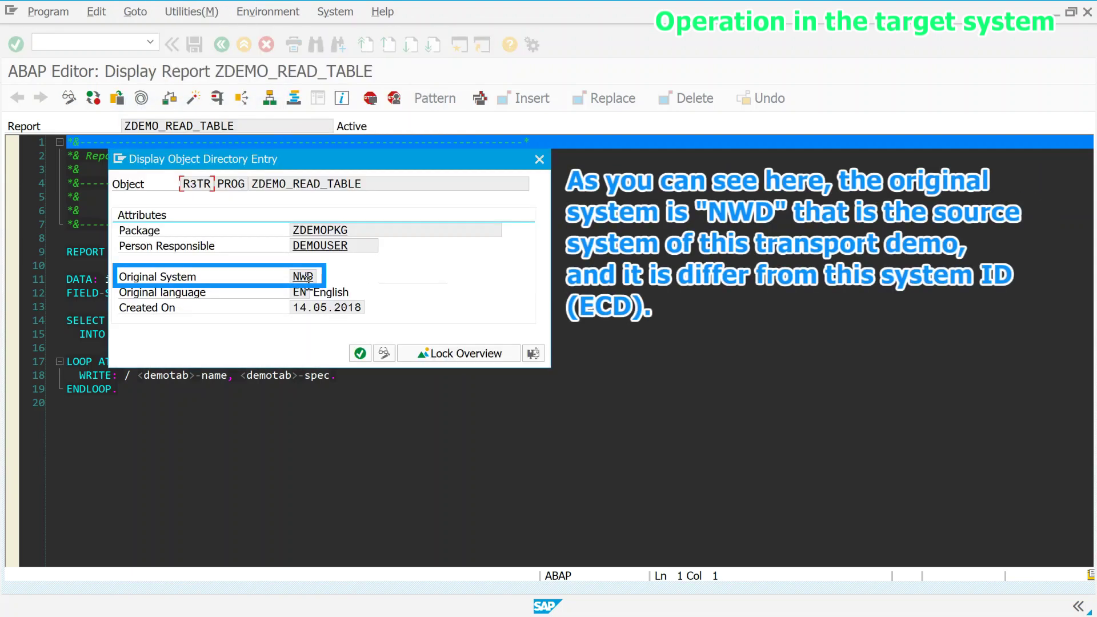
pyautogui.moveTo(294, 276); pyautogui.dragTo(317, 275)
pyautogui.click(356, 360)
# - Switch ZDEMO_READ_TABLE to change mode, insert a repair block at line 19, then exit without saving
pyautogui.click(355, 355)
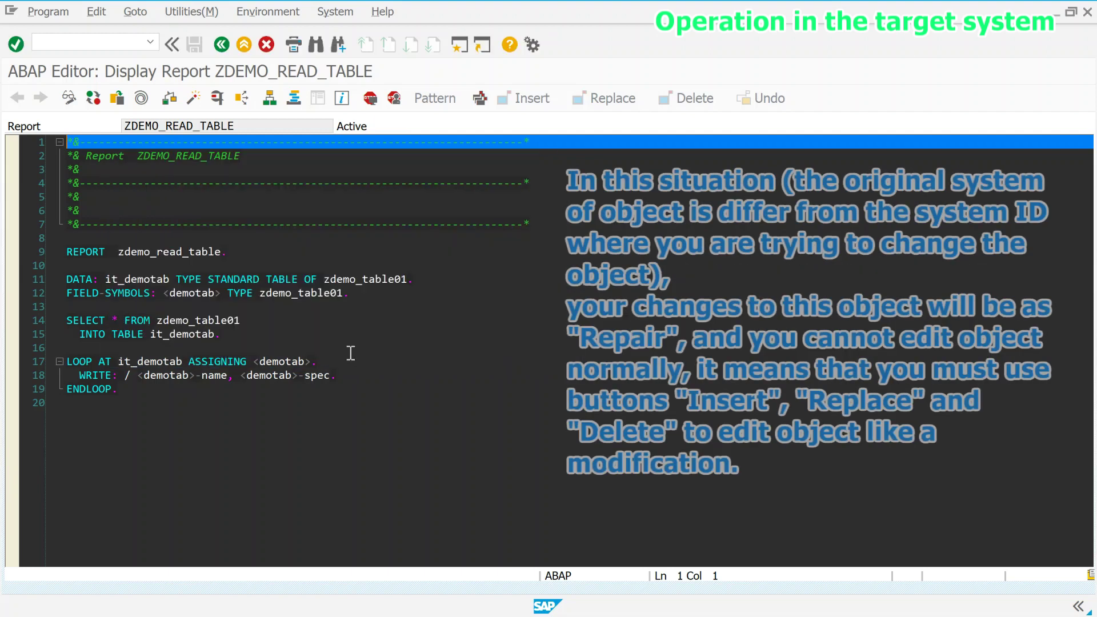
pyautogui.click(69, 98)
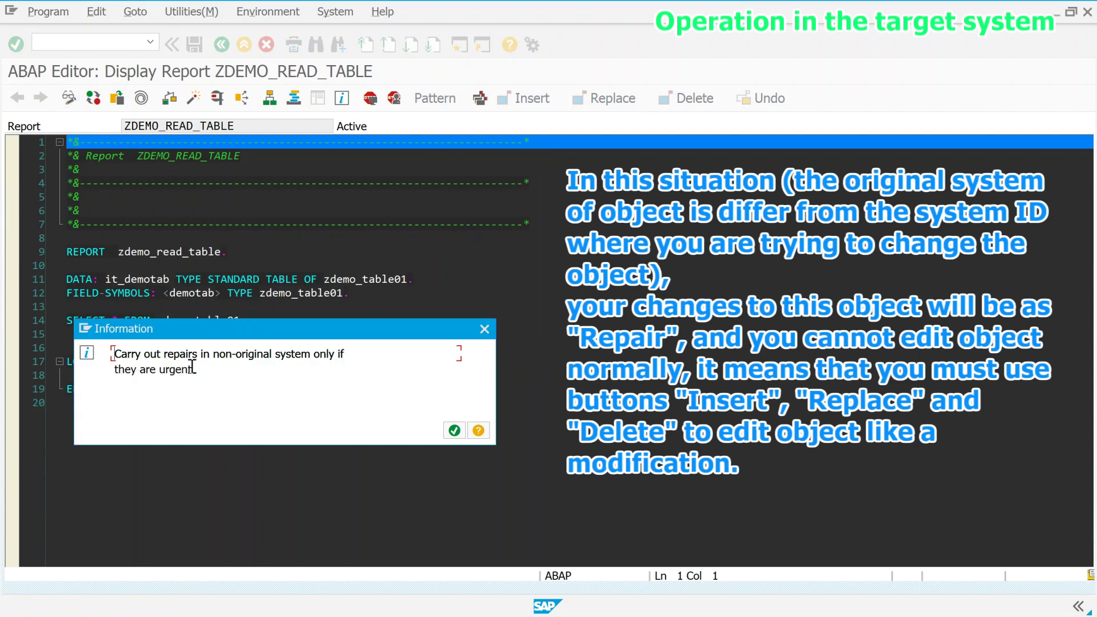
pyautogui.click(454, 431)
pyautogui.click(183, 392)
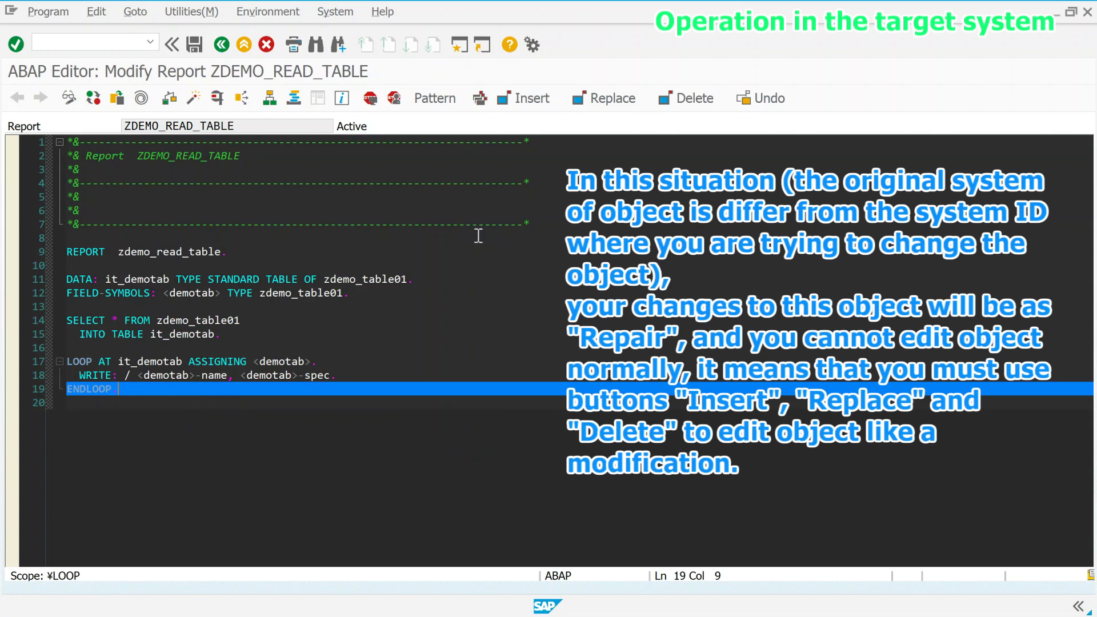
pyautogui.click(533, 102)
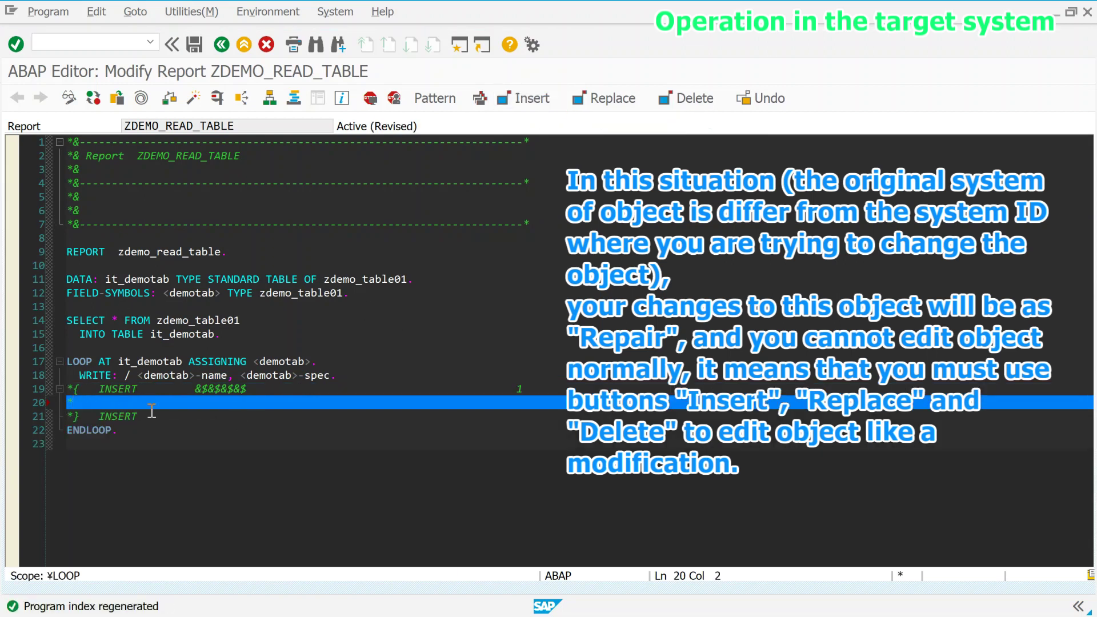
pyautogui.click(226, 48)
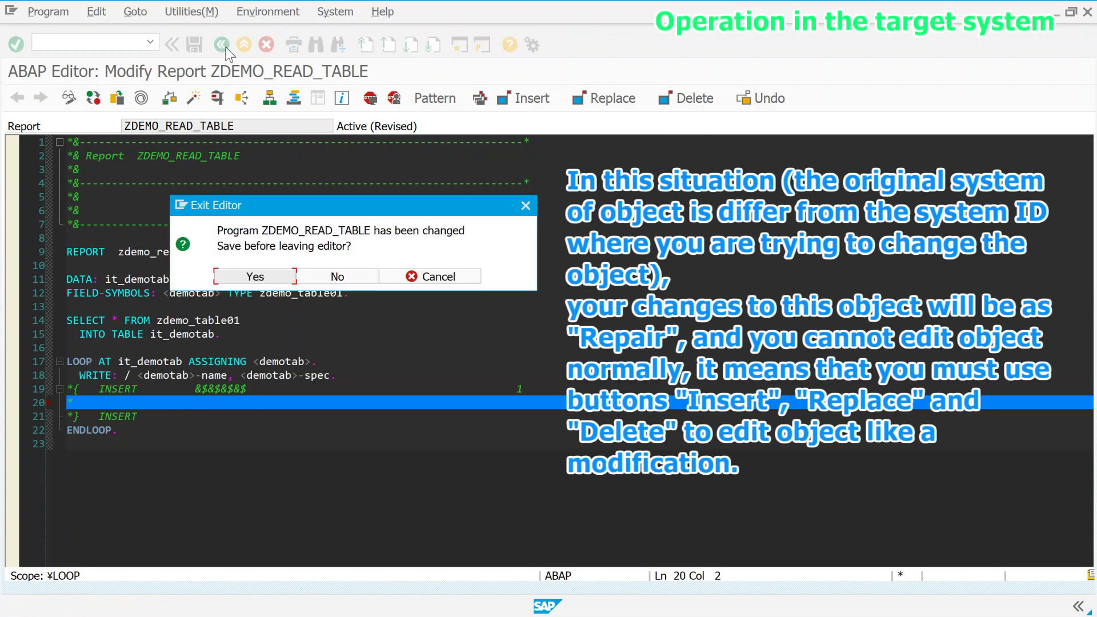
pyautogui.click(338, 278)
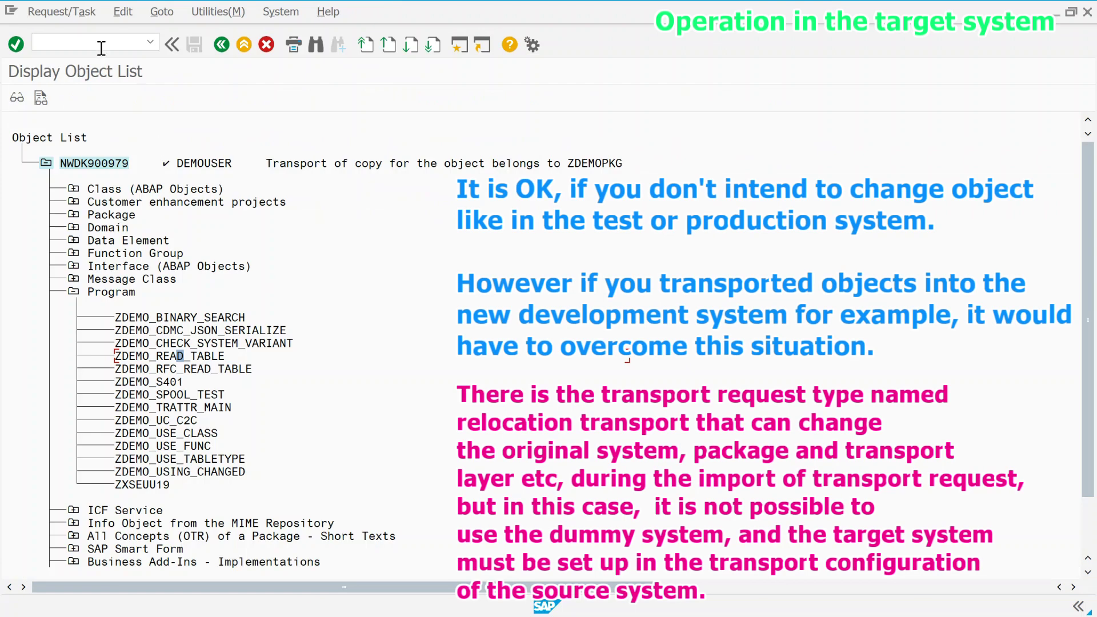
# - Reopen ZDEMO_READ_TABLE's directory entry in change mode, find original system NWD locked, then cancel
pyautogui.click(101, 48)
pyautogui.doubleClick(201, 355)
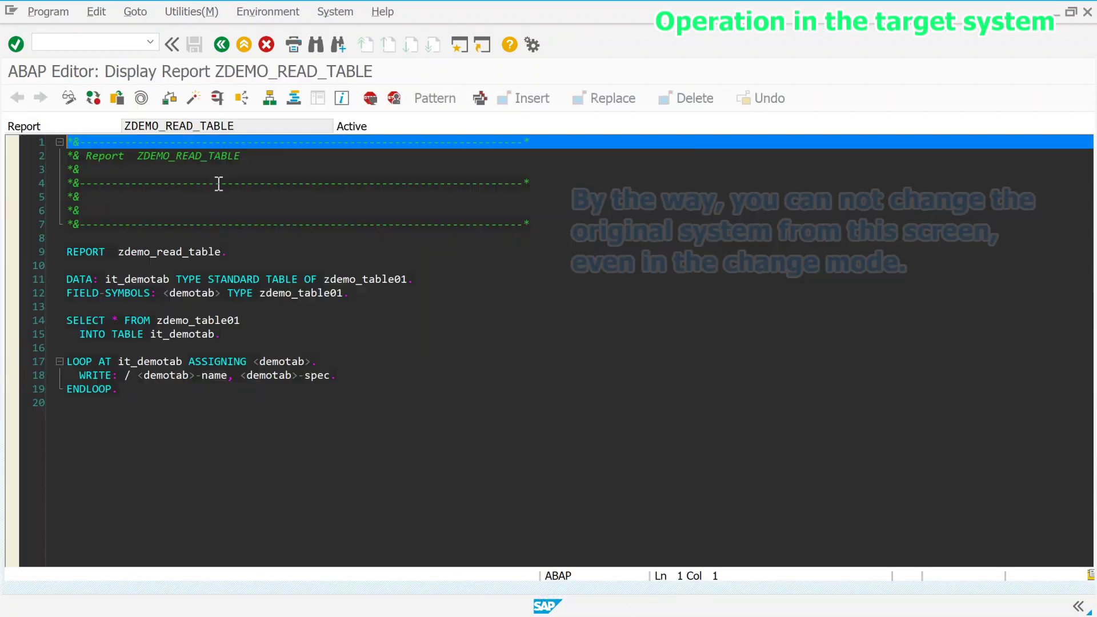
pyautogui.click(135, 11)
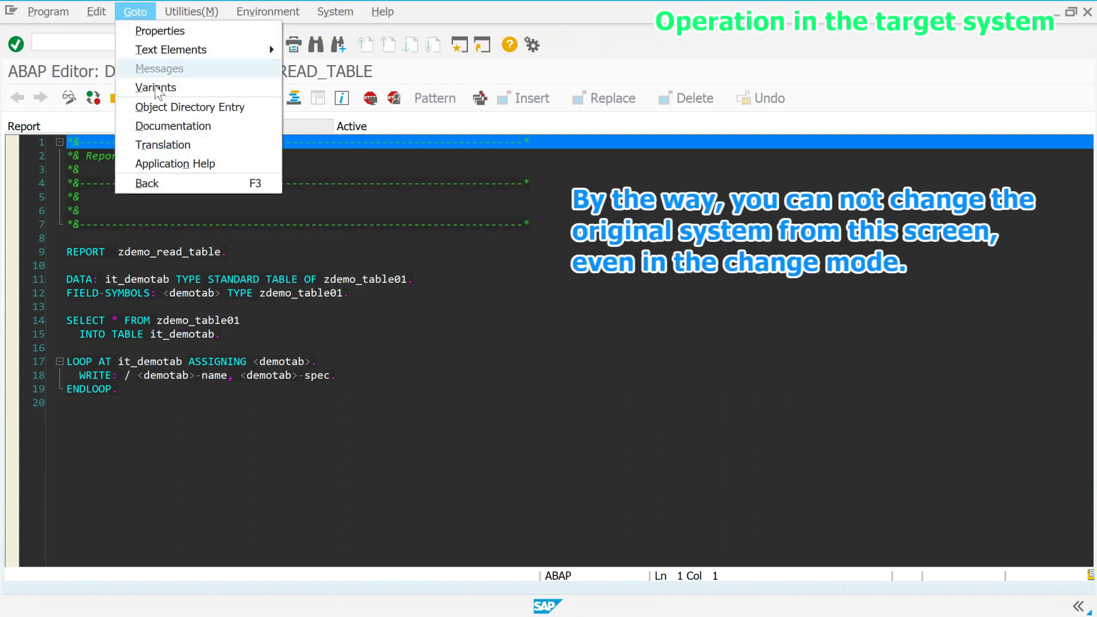
pyautogui.click(166, 107)
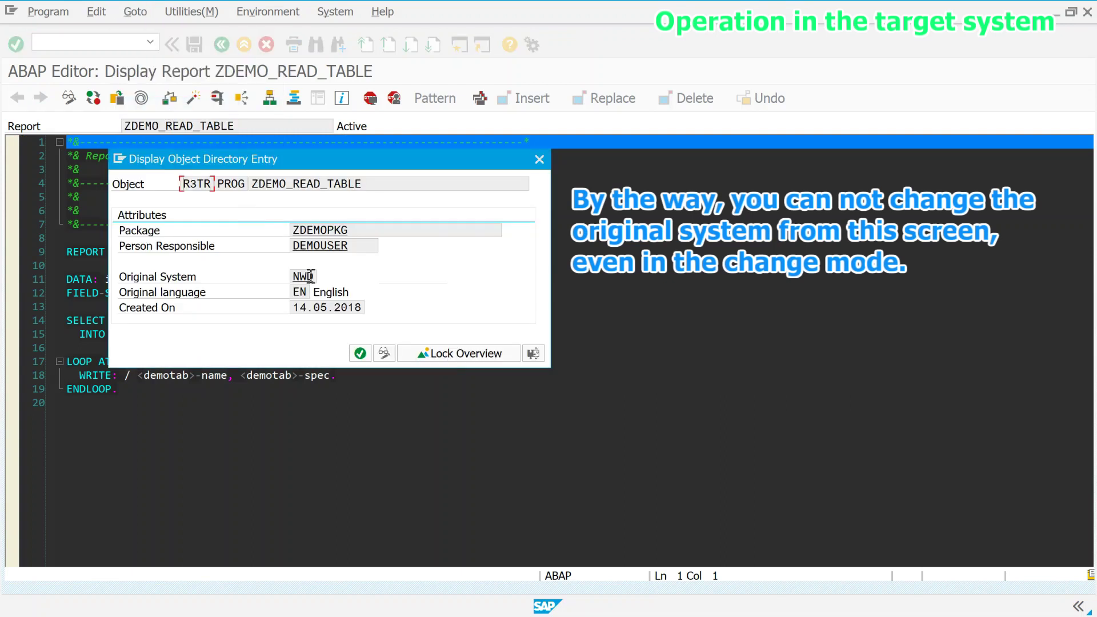
pyautogui.click(383, 353)
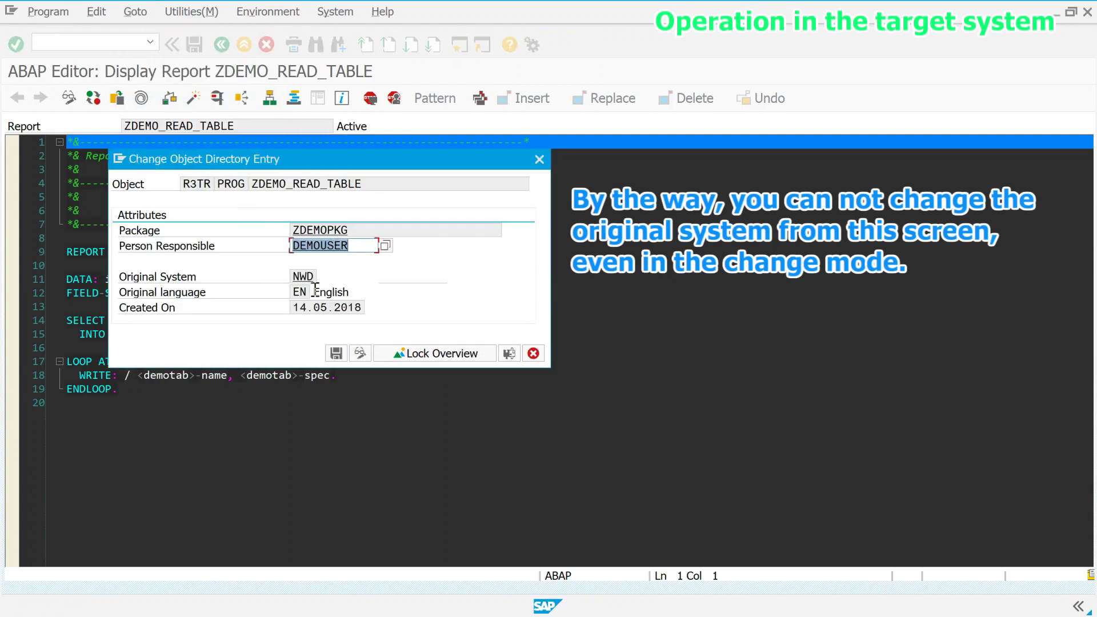
pyautogui.click(304, 277)
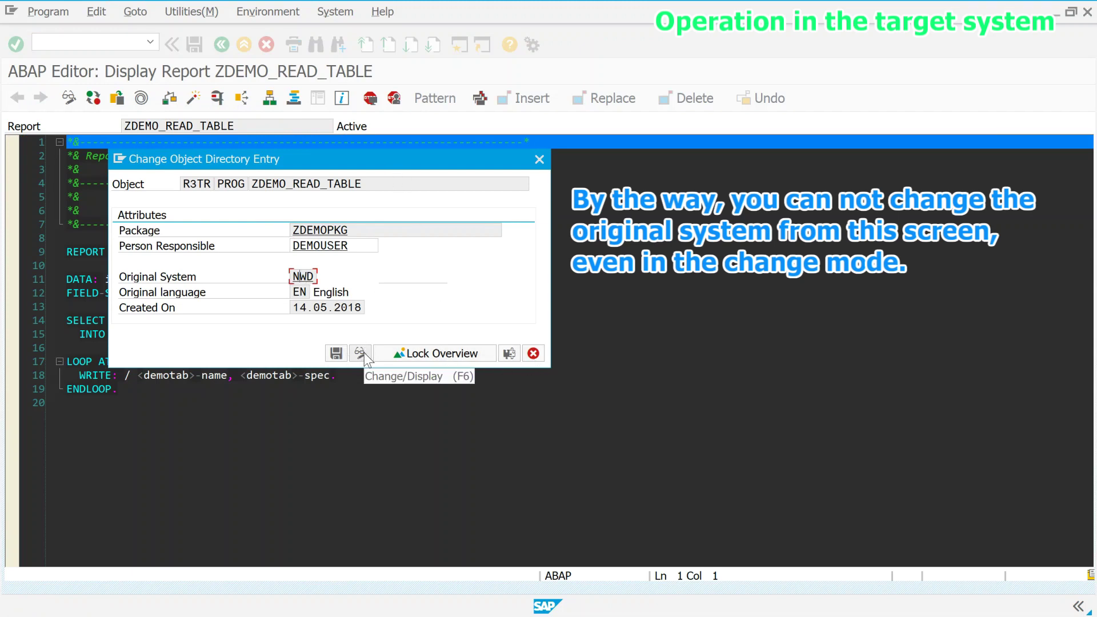
pyautogui.moveTo(373, 184); pyautogui.dragTo(249, 184)
pyautogui.hotkey('ctrl', 'c')
pyautogui.click(249, 184)
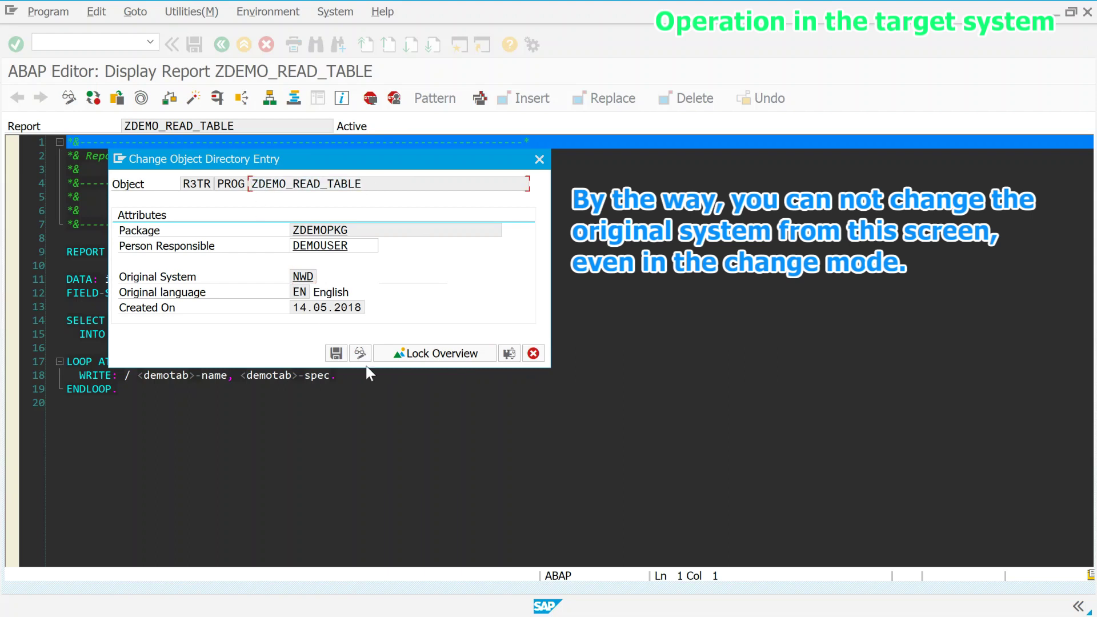
pyautogui.click(533, 354)
# - In SE03 Change Object Directory Entries, list the entry for program ZDEMO_READ_TABLE
pyautogui.click(85, 46)
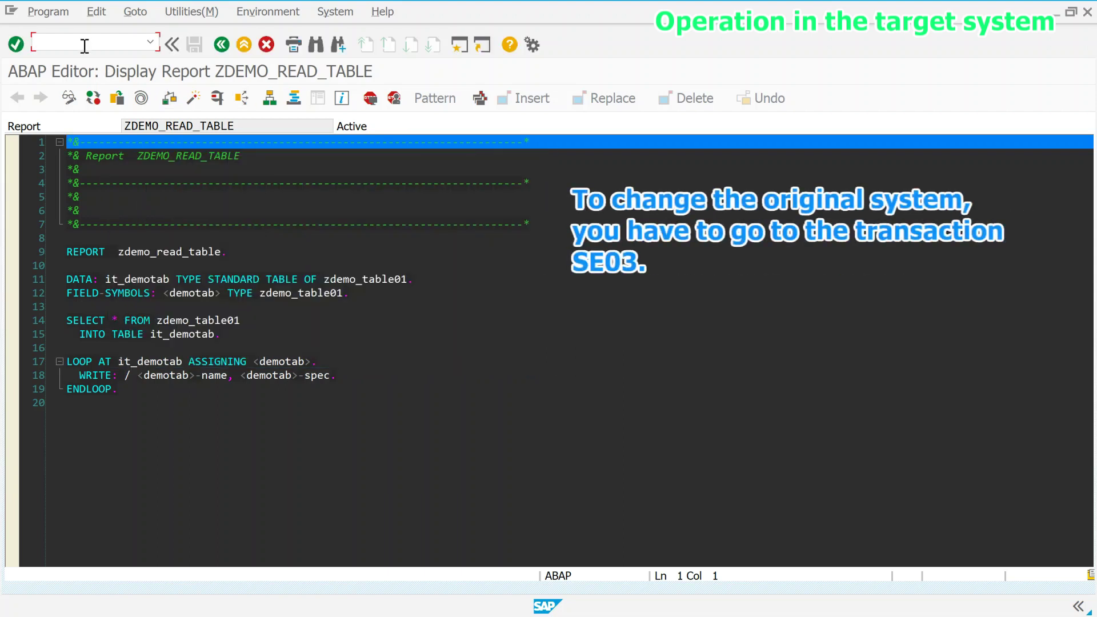
pyautogui.write('/nse03')
pyautogui.press('Return')
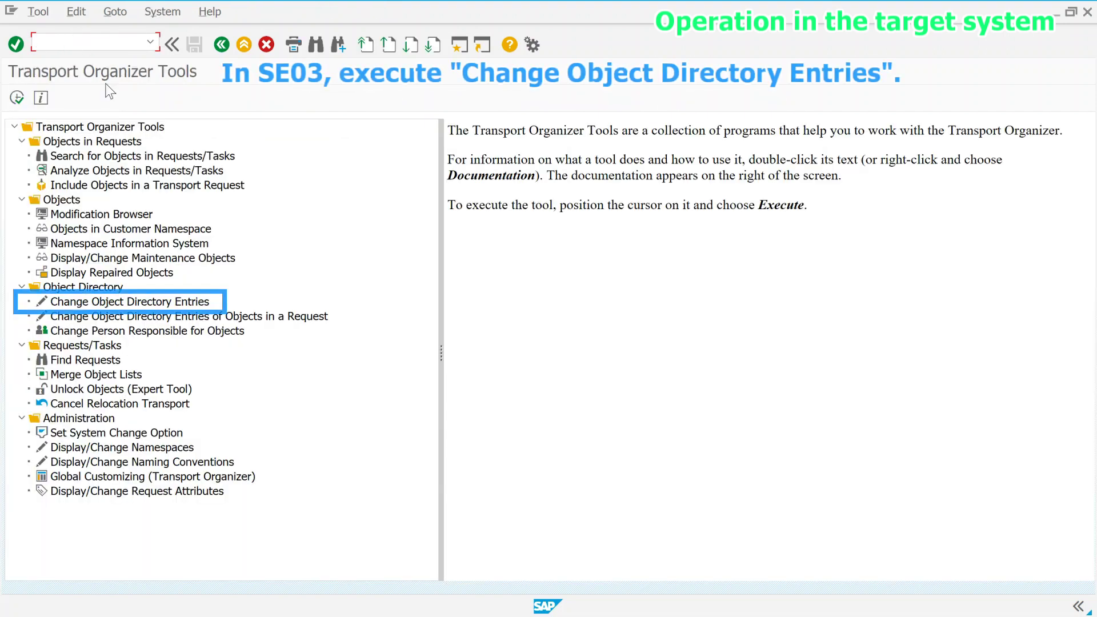
pyautogui.click(105, 304)
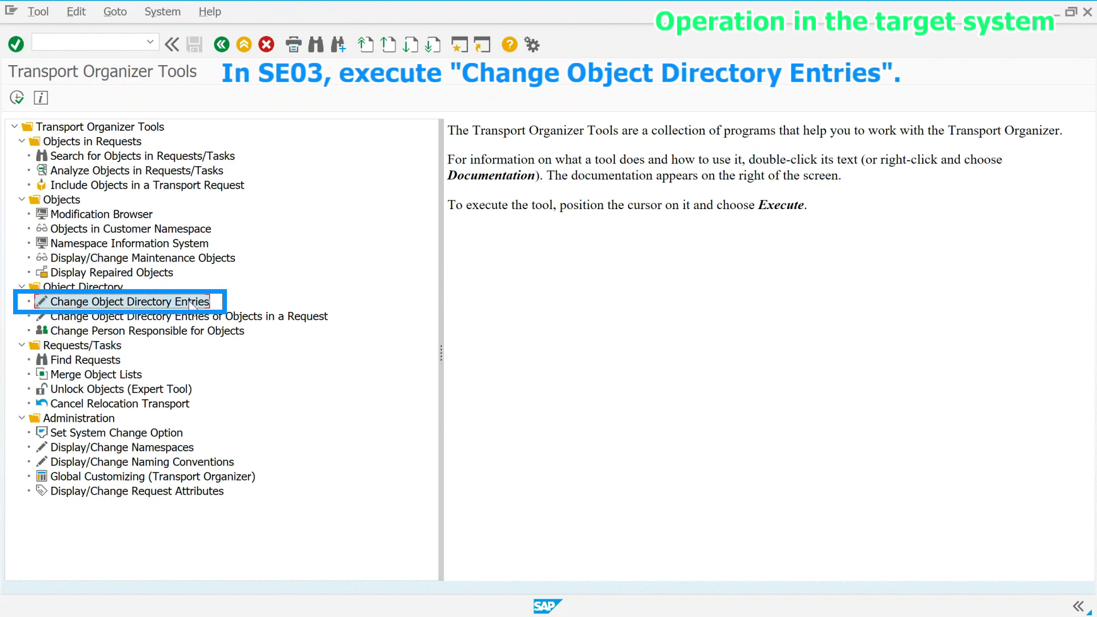
pyautogui.doubleClick(119, 303)
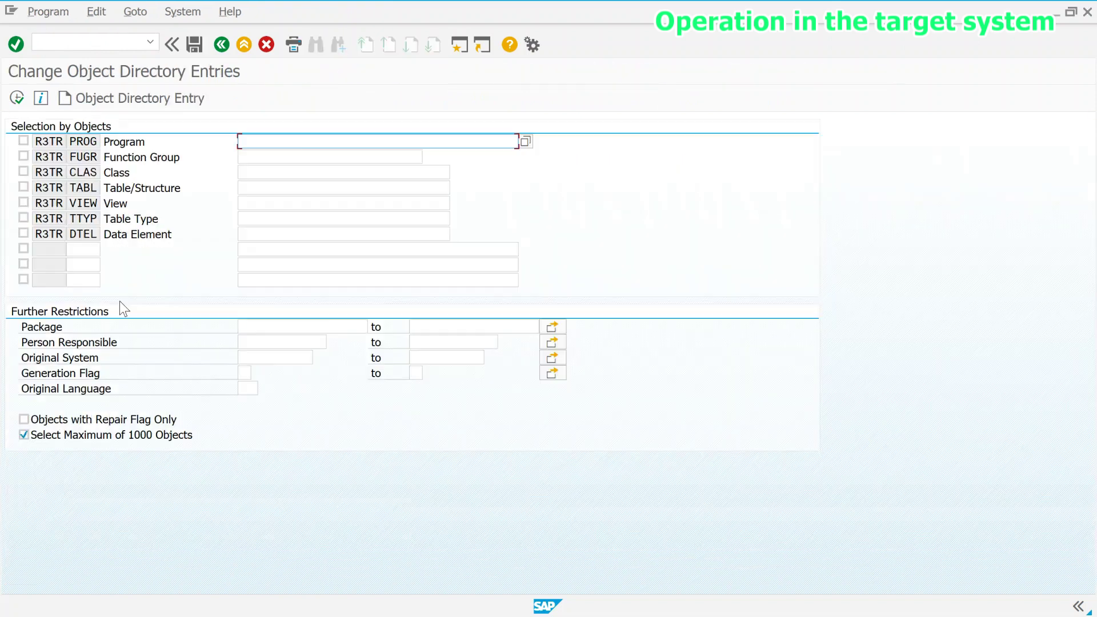
pyautogui.click(23, 141)
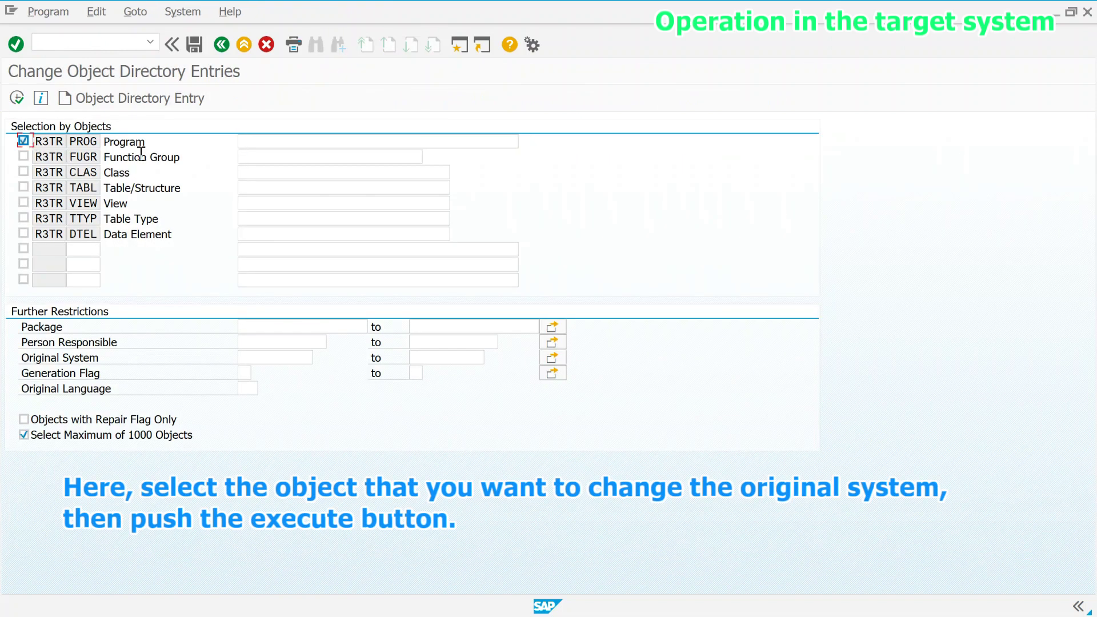
pyautogui.click(282, 141)
pyautogui.hotkey('ctrl', 'v')
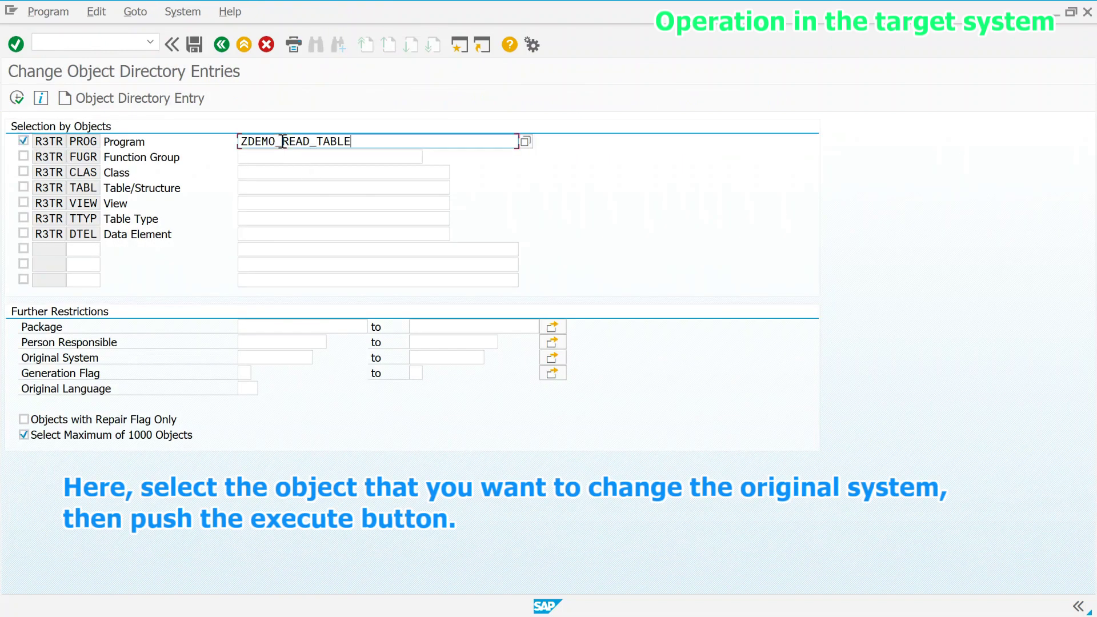
pyautogui.click(18, 98)
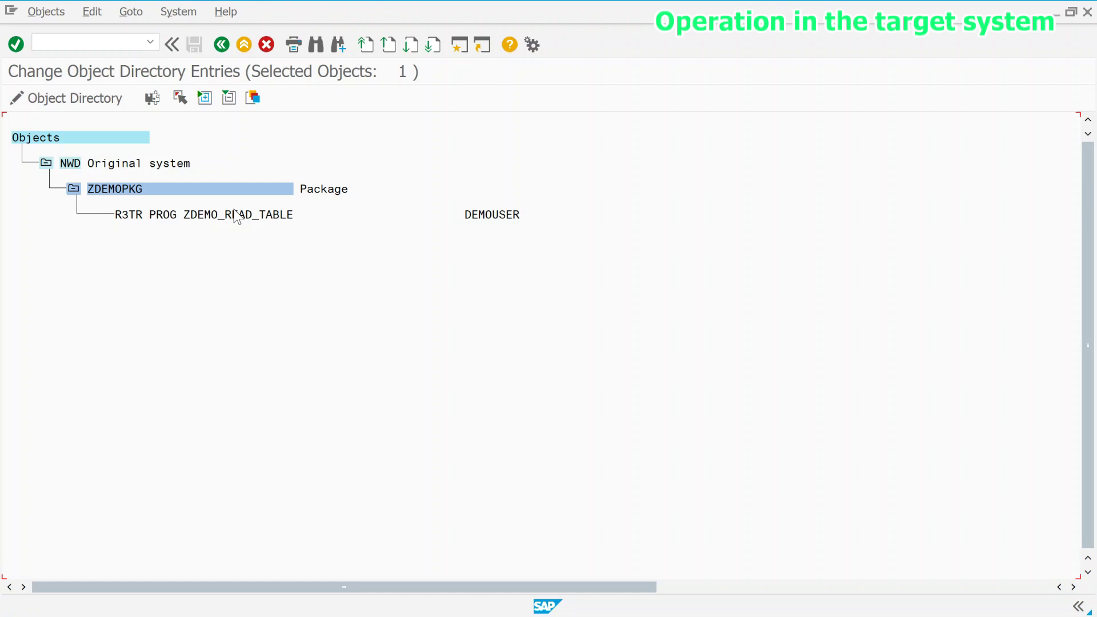
# - Change ZDEMO_READ_TABLE's original system from NWD to ECD, save, and verify under ECD > ZDEMOPKG
pyautogui.doubleClick(233, 213)
pyautogui.click(301, 270)
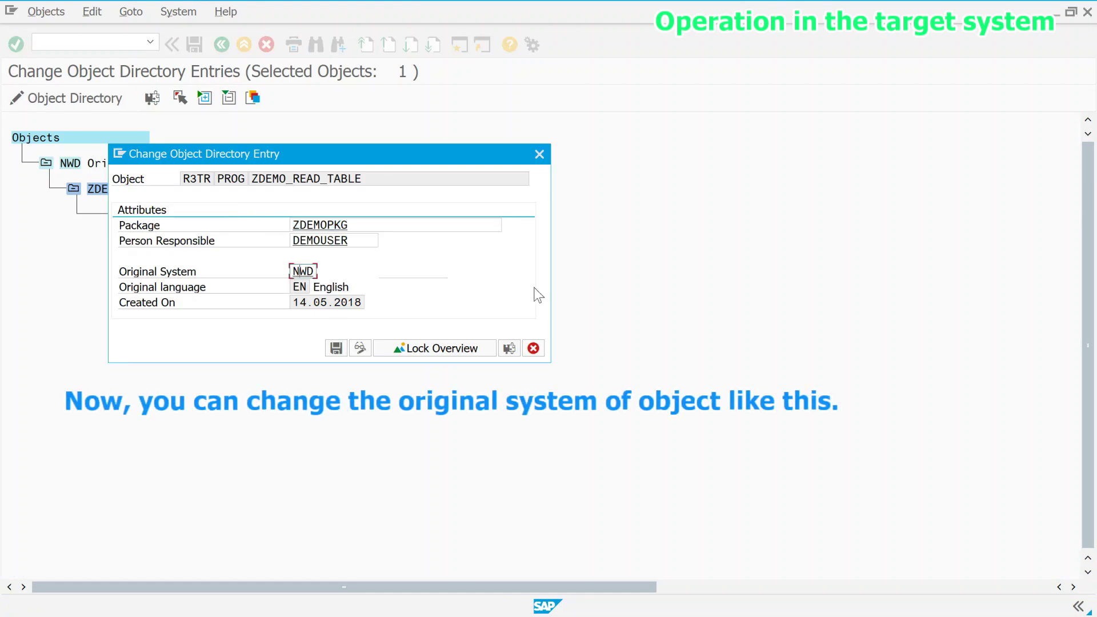
pyautogui.press('BackSpace')
pyautogui.press('BackSpace')
pyautogui.press('BackSpace')
pyautogui.write('ECD')
pyautogui.click(337, 349)
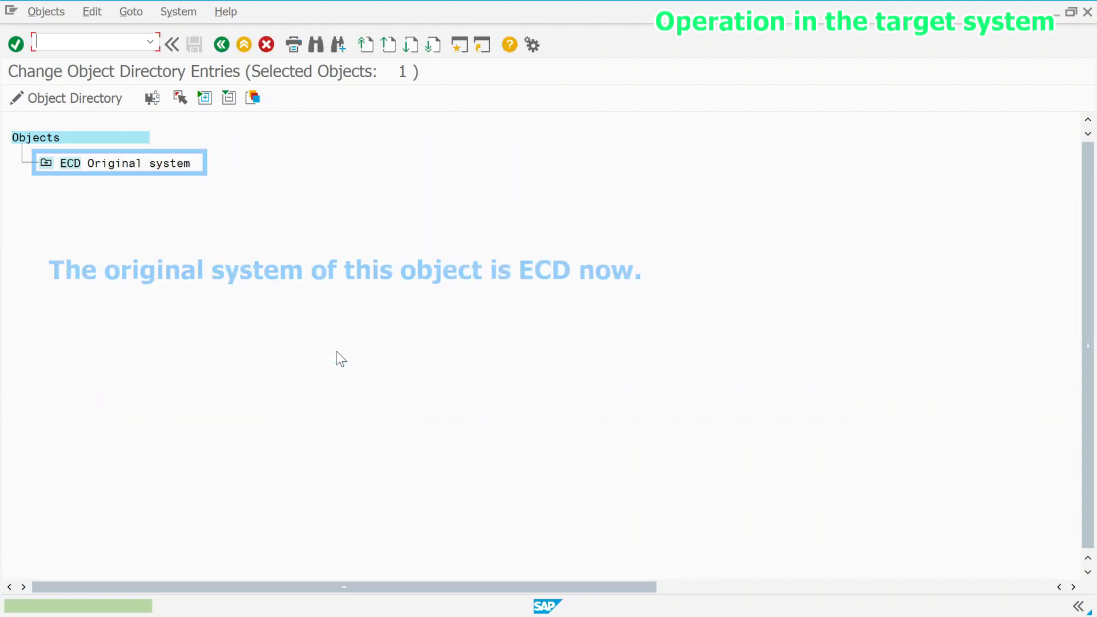
pyautogui.click(46, 164)
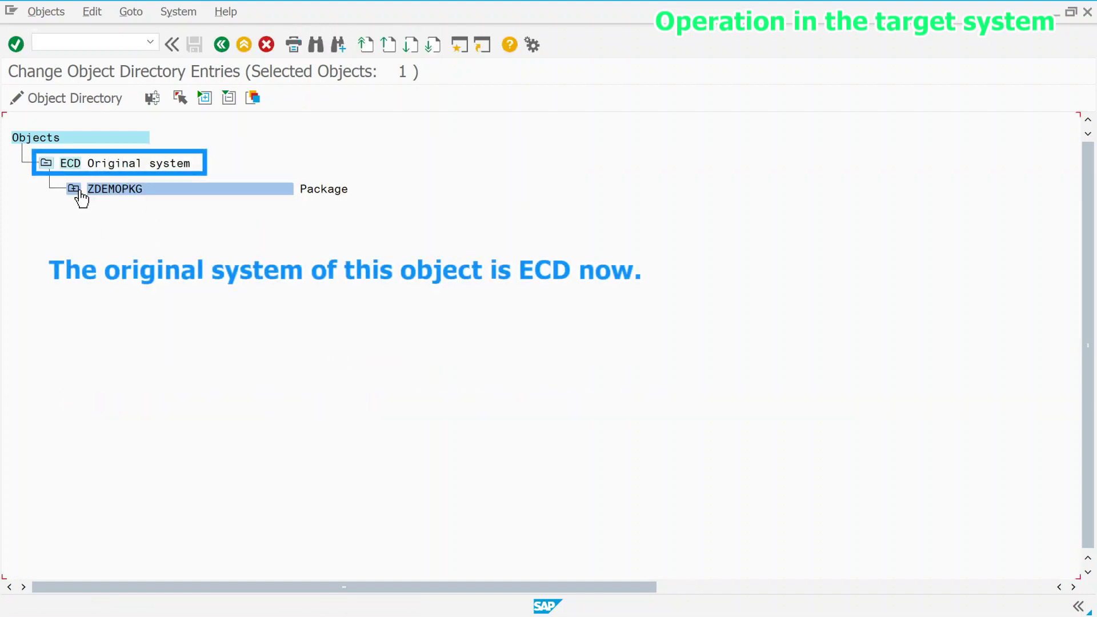
pyautogui.click(79, 189)
# - Back in the selection criteria, drop the Program restriction and enter package zdemopkg
pyautogui.click(222, 44)
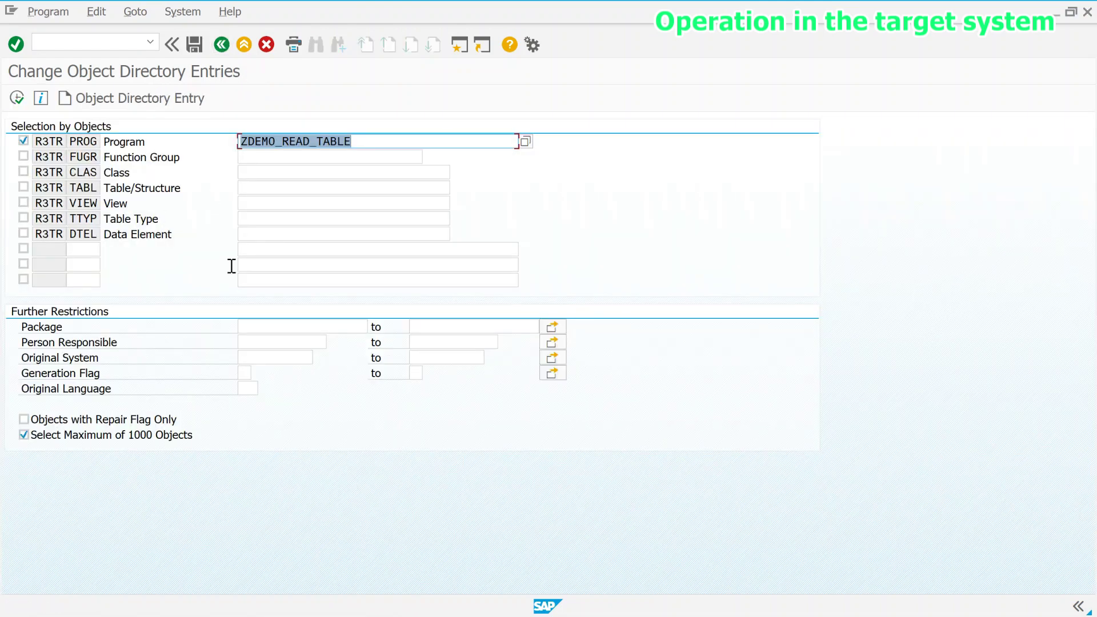
pyautogui.click(23, 141)
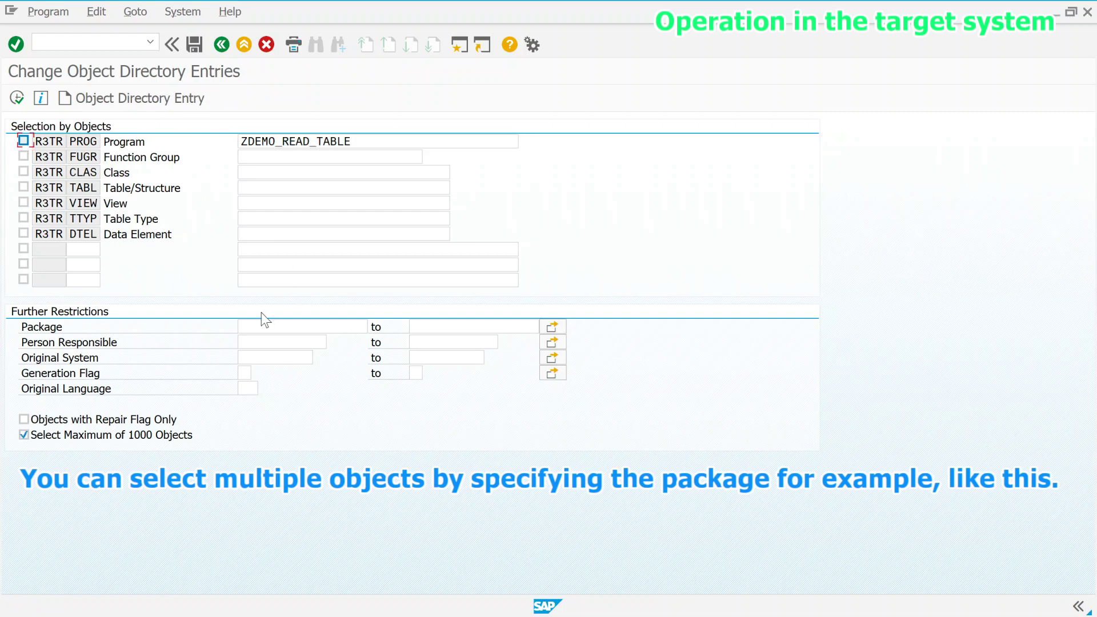
pyautogui.click(306, 328)
pyautogui.write('zdemopkg')
# - List package ZDEMOPKG's objects and expand the NWD > ZDEMOPKG node
pyautogui.press('F8')
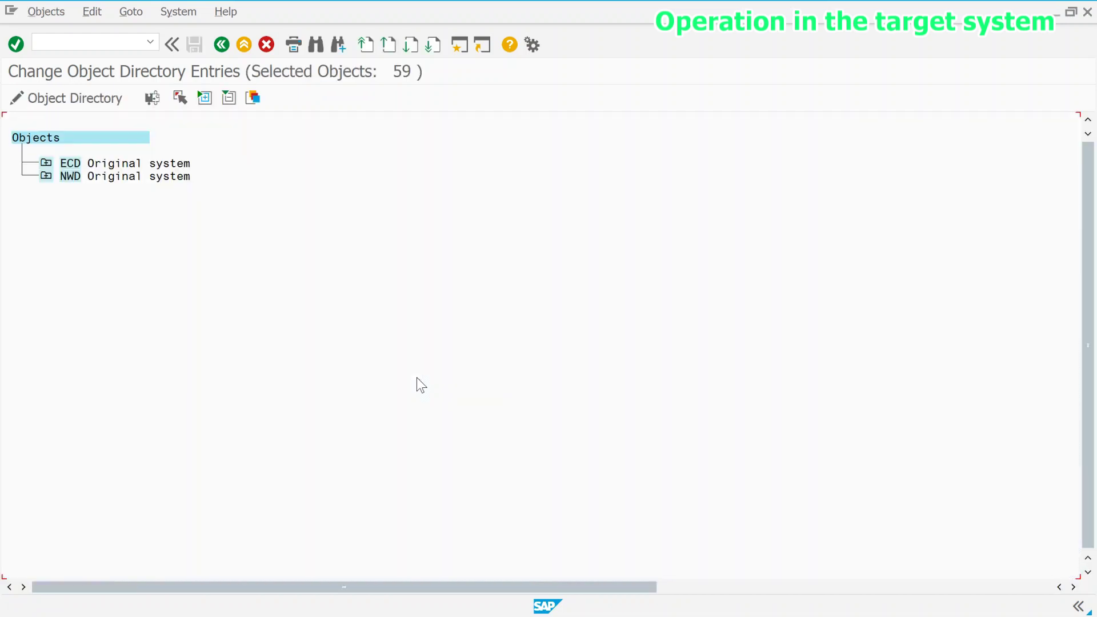
pyautogui.click(46, 177)
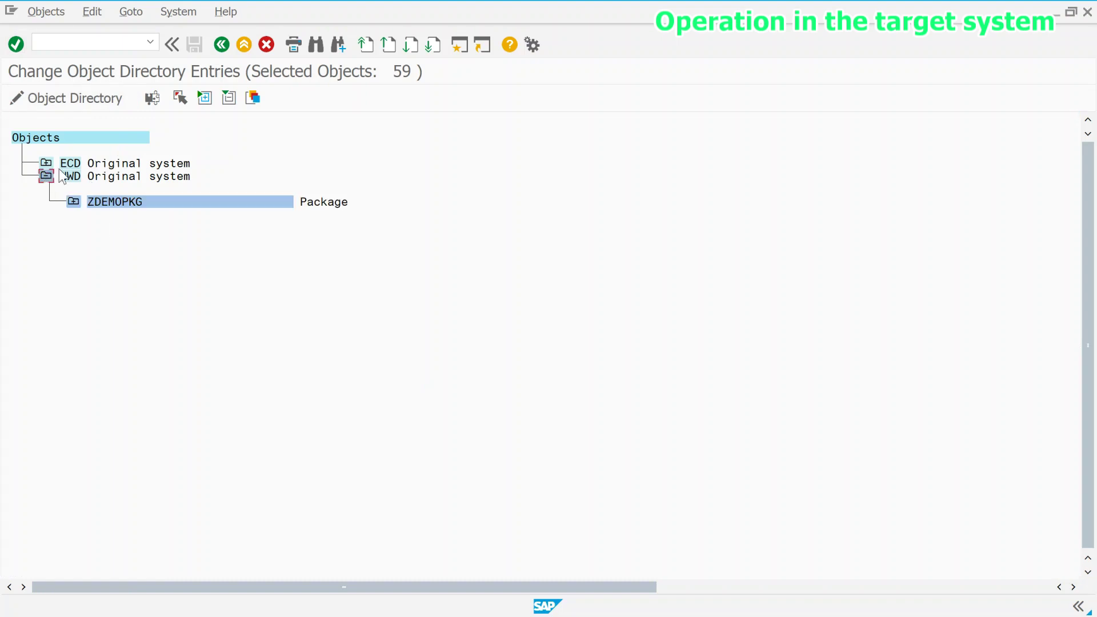
pyautogui.click(74, 203)
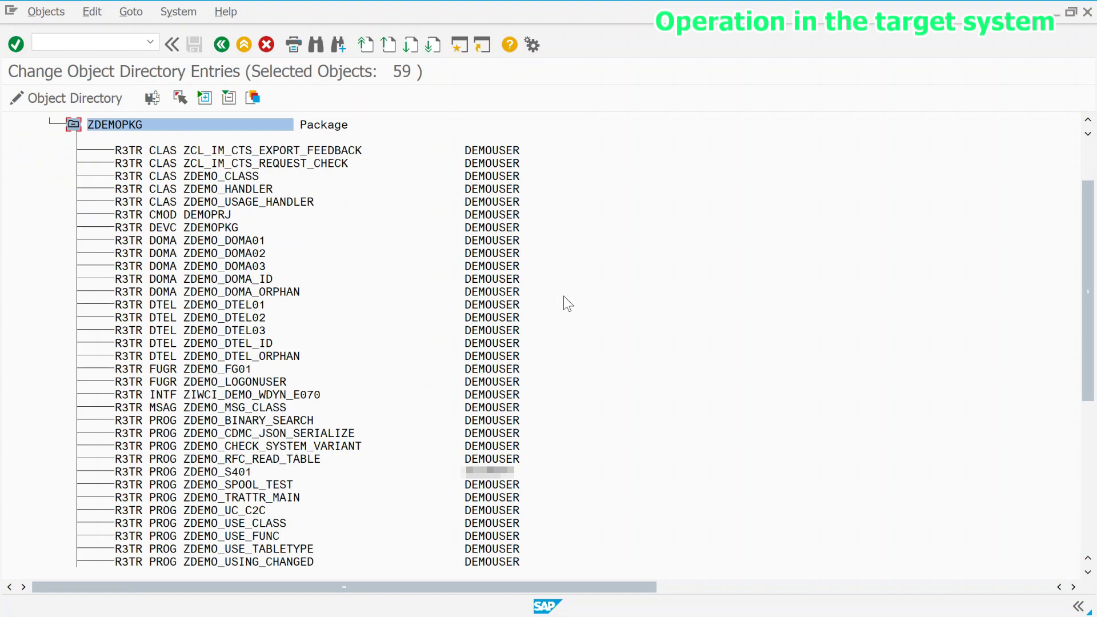
pyautogui.scroll(2, 564, 296)
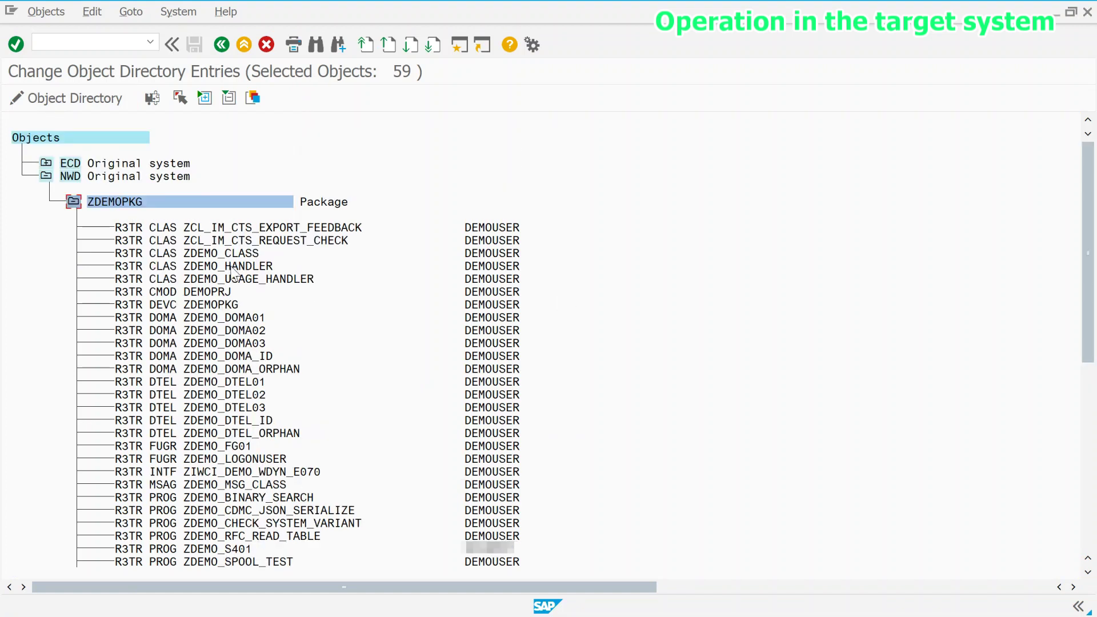
# - Mark ZCL_IM_CTS_EXPORT_FEEDBACK, ZDEMO_DOMA_ORPHAN, ZCL_IM_CTS_REQUEST_CHECK and ZDEMO_DOMA01, then open their entries
pyautogui.click(158, 228)
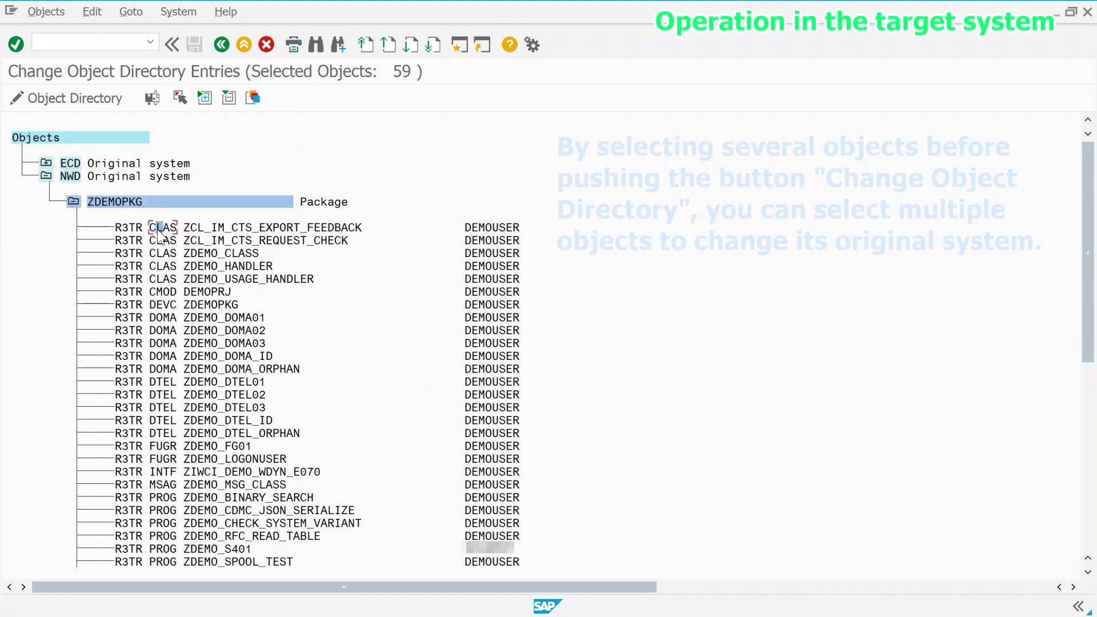
pyautogui.click(180, 101)
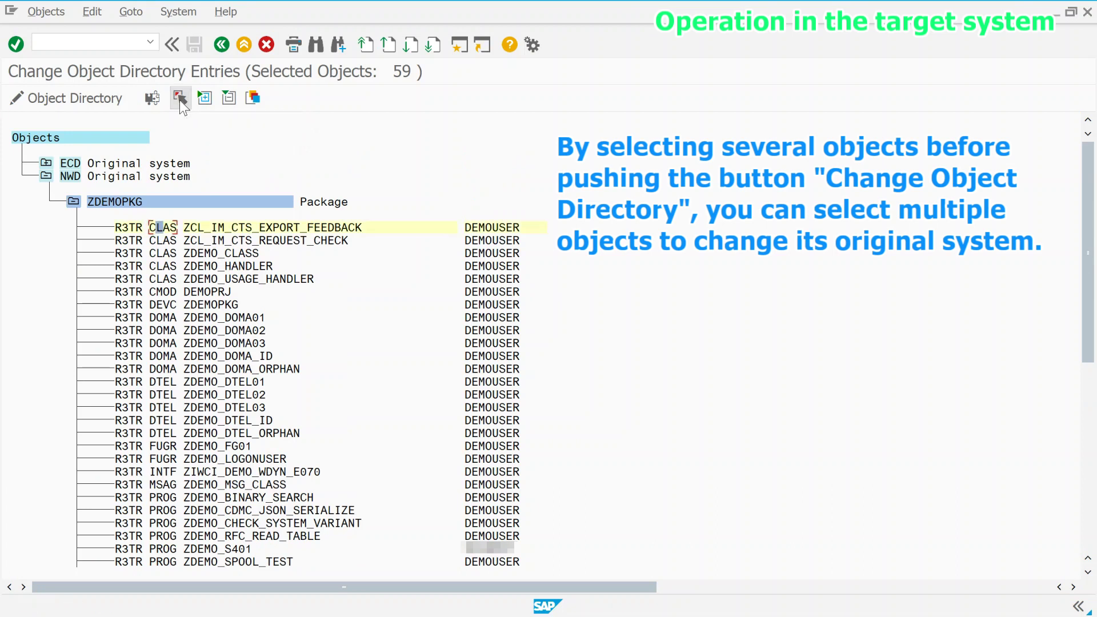
pyautogui.click(161, 369)
pyautogui.click(180, 100)
pyautogui.click(172, 241)
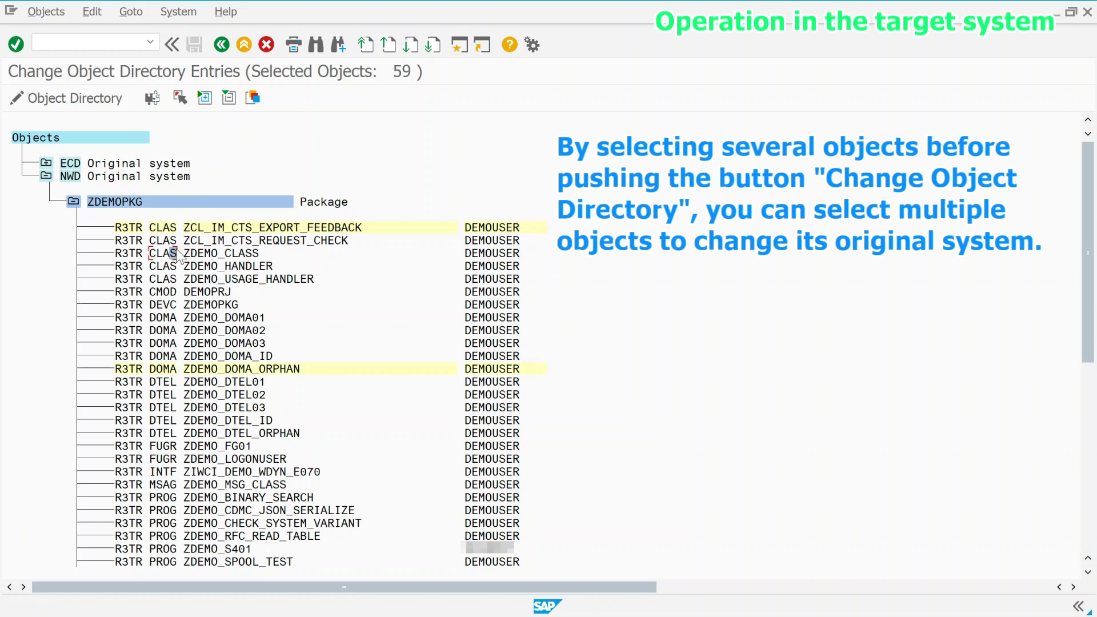
pyautogui.click(180, 104)
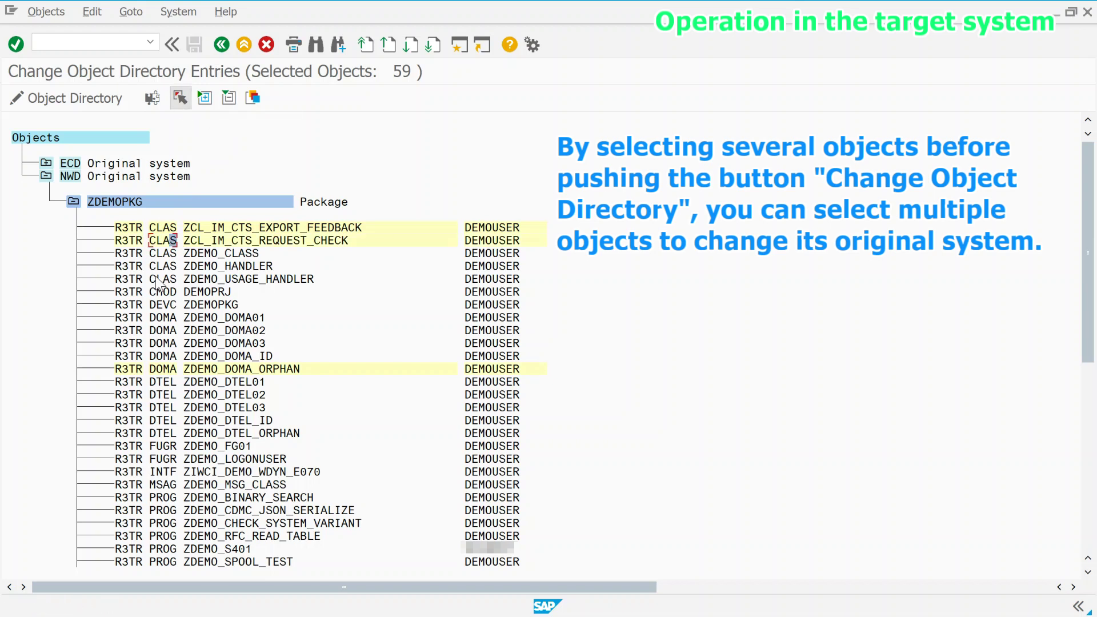
pyautogui.click(152, 318)
pyautogui.click(181, 98)
pyautogui.click(46, 98)
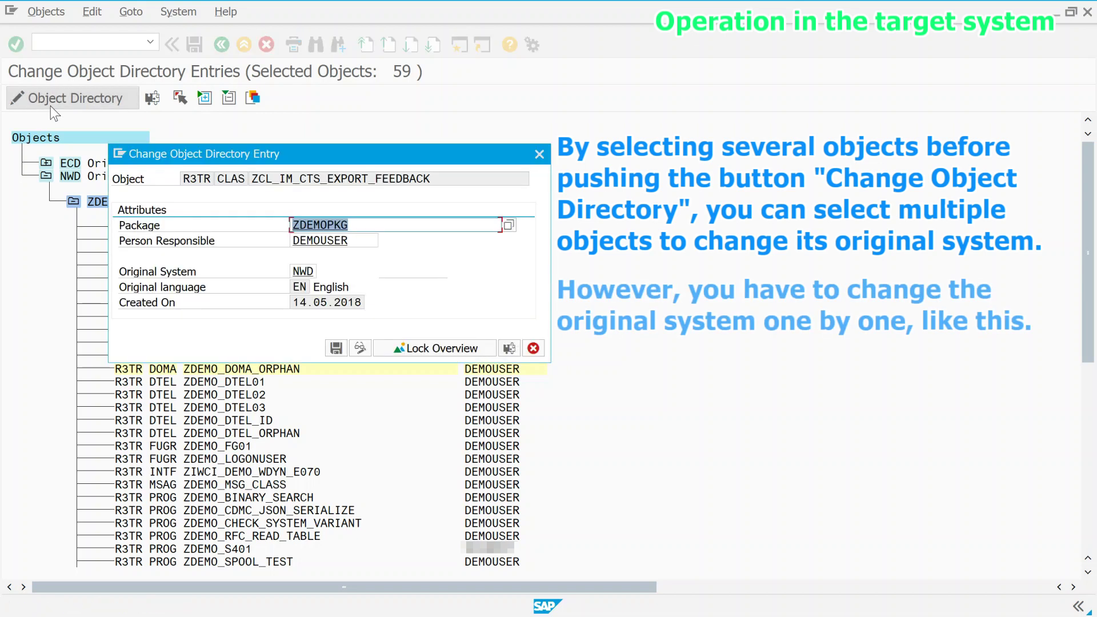
# - Set original system ECD for ZCL_IM_CTS_EXPORT_FEEDBACK, ZCL_IM_CTS_REQUEST_CHECK, ZDEMO_DOMA01 and ZDEMO_DOMA_ORPHAN, saving each
pyautogui.click(303, 272)
pyautogui.press('BackSpace')
pyautogui.press('BackSpace')
pyautogui.press('BackSpace')
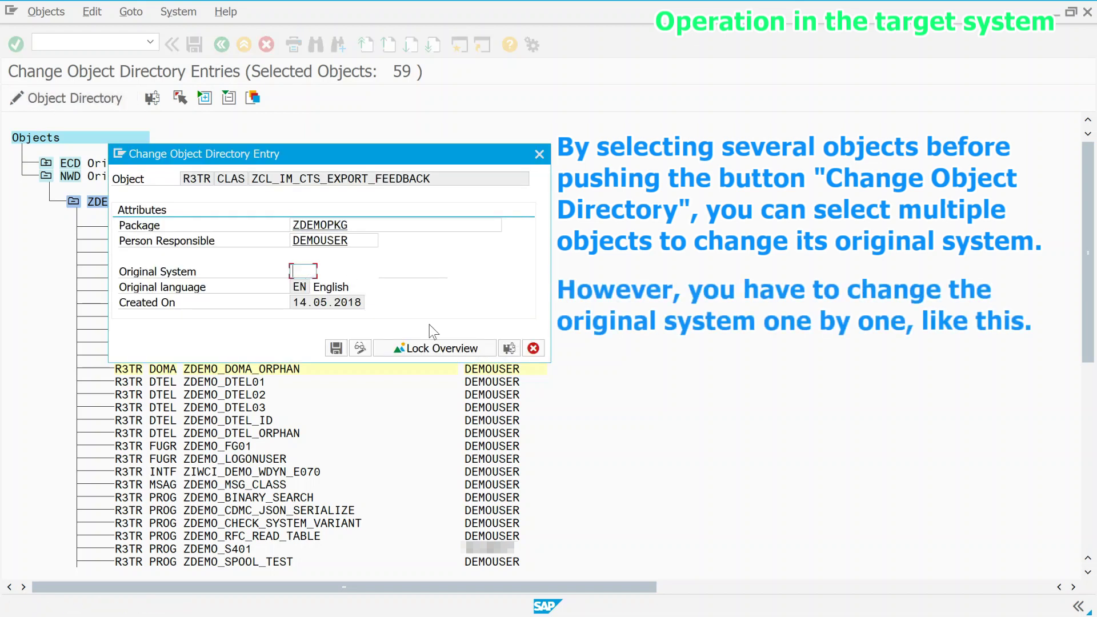
pyautogui.write('ECD')
pyautogui.click(337, 348)
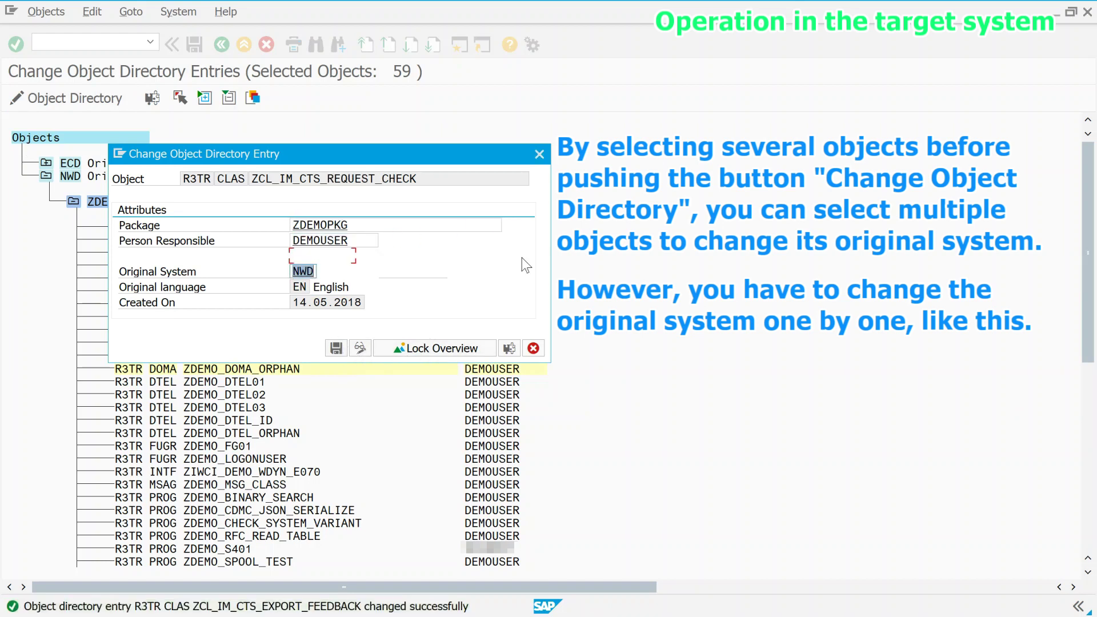
pyautogui.write('ECD')
pyautogui.click(336, 348)
pyautogui.press('Tab')
pyautogui.press('Tab')
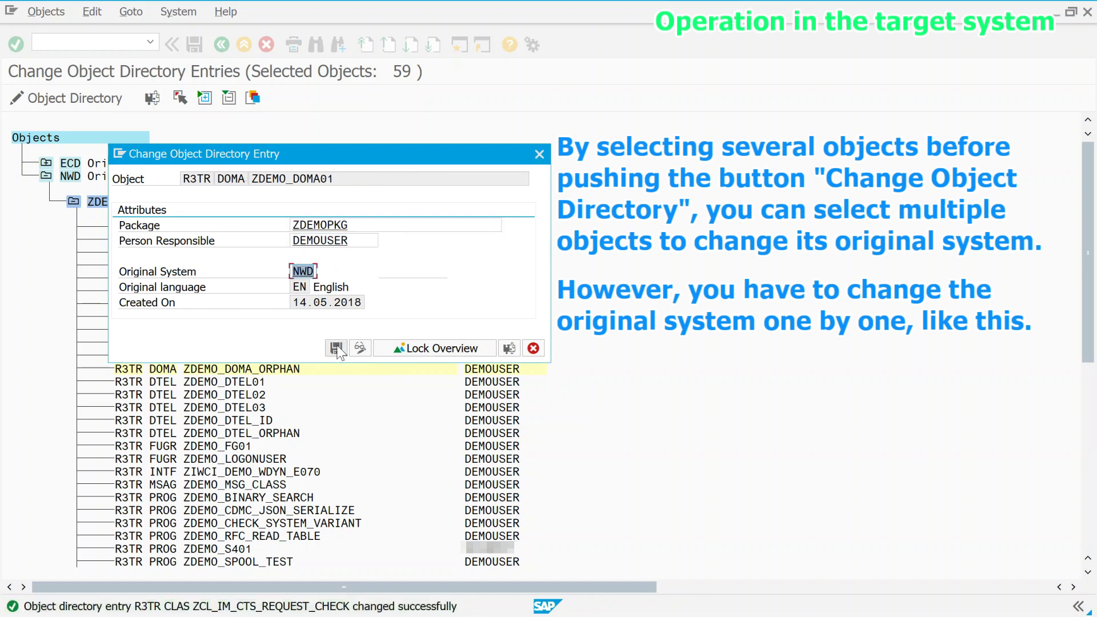
pyautogui.write('ECD')
pyautogui.click(336, 348)
pyautogui.press('Tab')
pyautogui.press('Tab')
pyautogui.write('ECD')
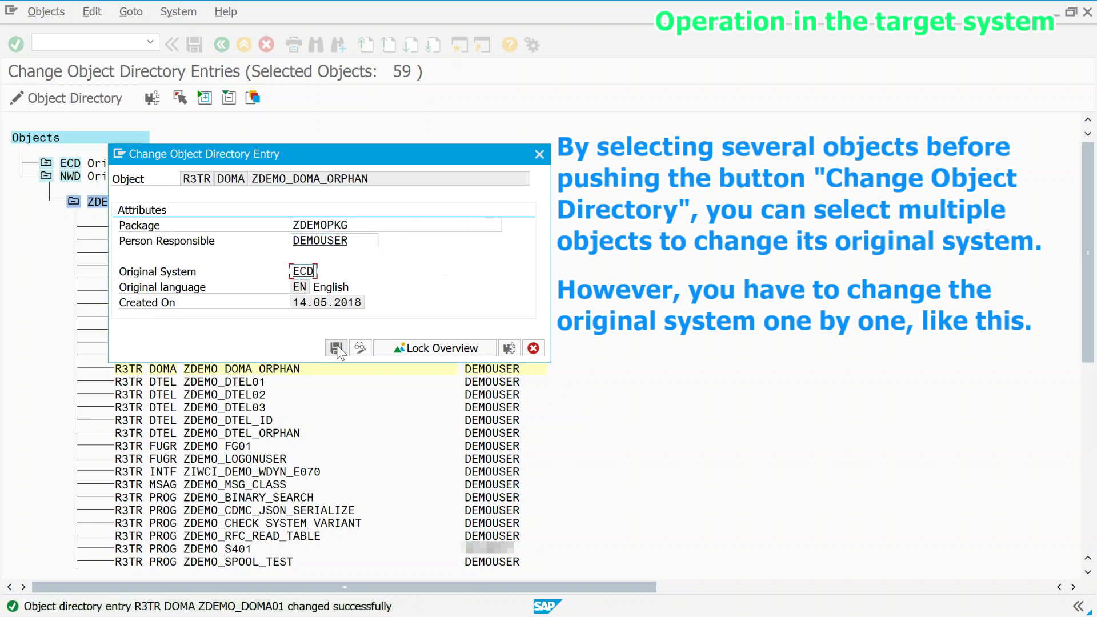
pyautogui.click(336, 348)
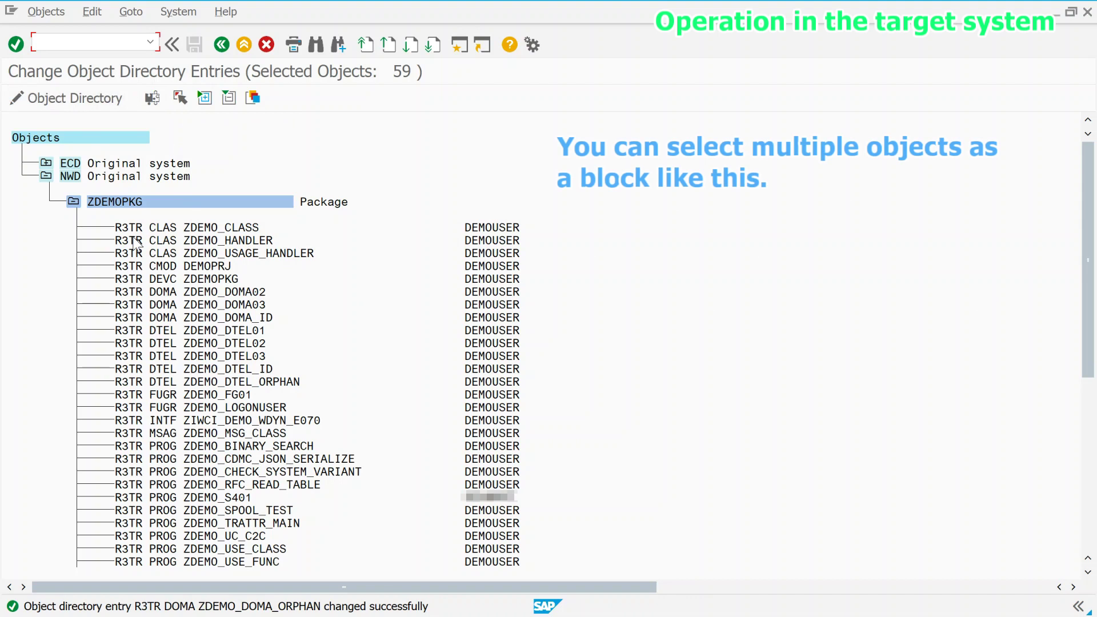
# - Block-select the NWD objects from ZDEMO_CLASS down to ZDEMO_DTEL_ORPHAN
pyautogui.press('Tab')
pyautogui.click(47, 13)
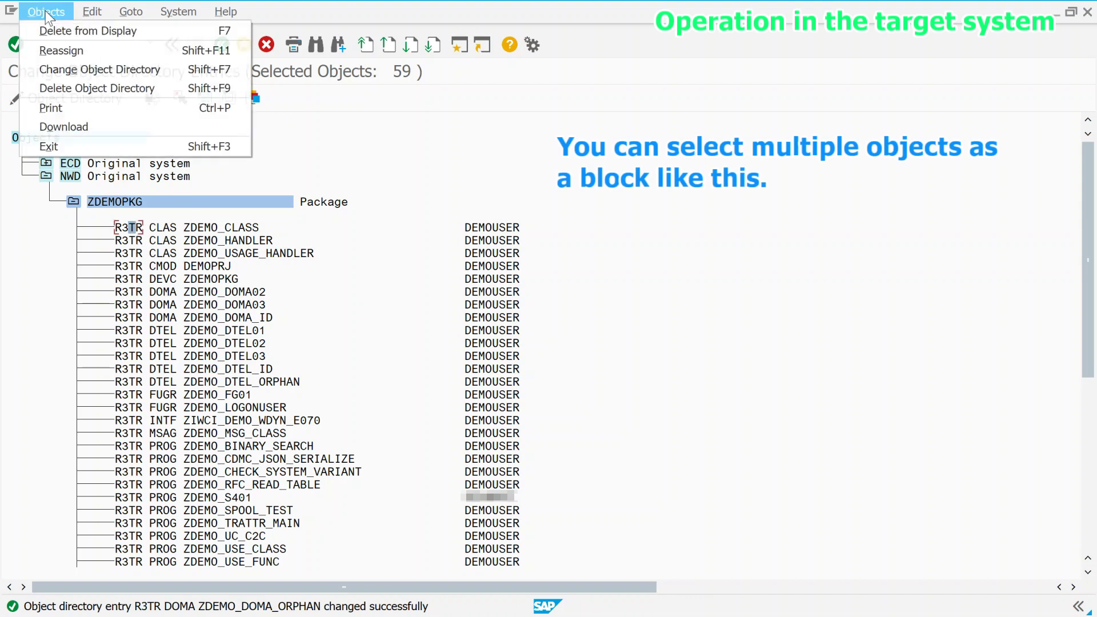
pyautogui.moveTo(93, 11)
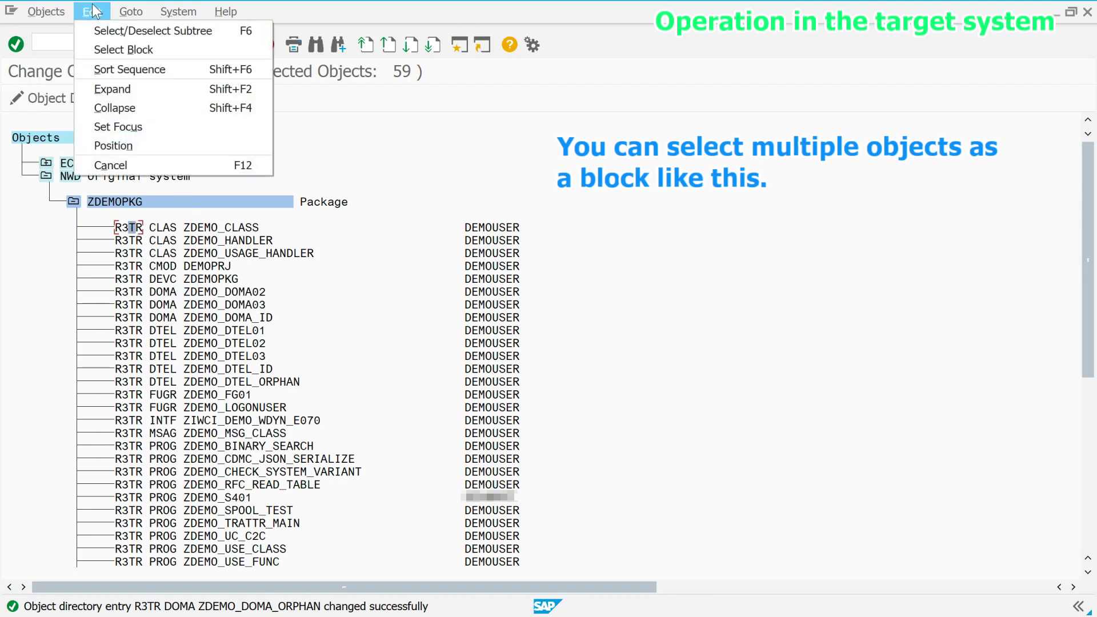
pyautogui.click(119, 49)
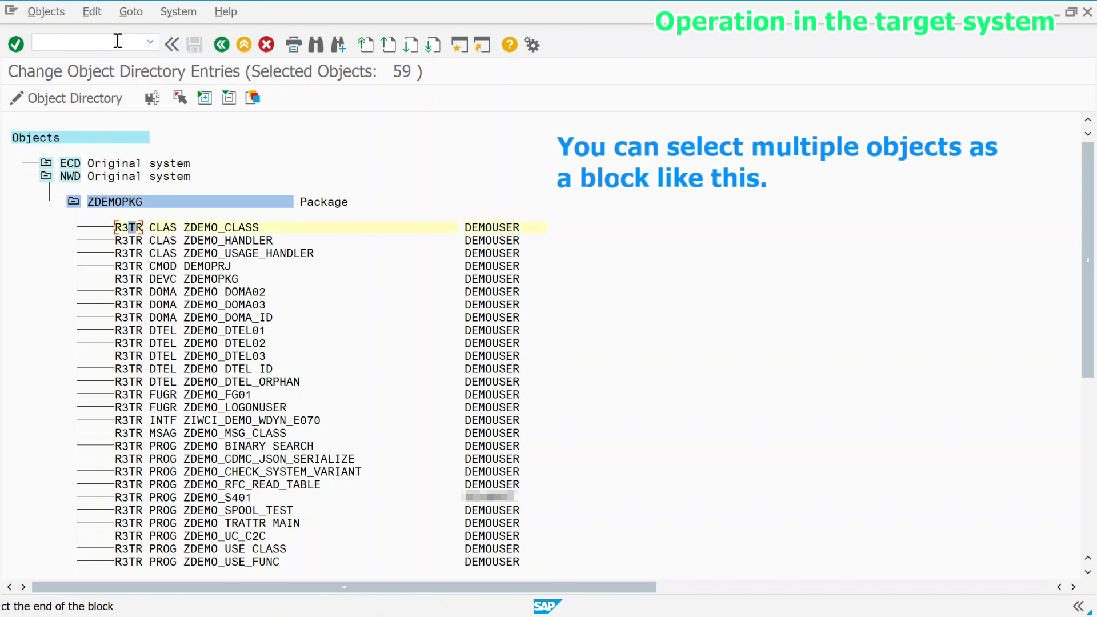
pyautogui.click(135, 382)
pyautogui.click(98, 16)
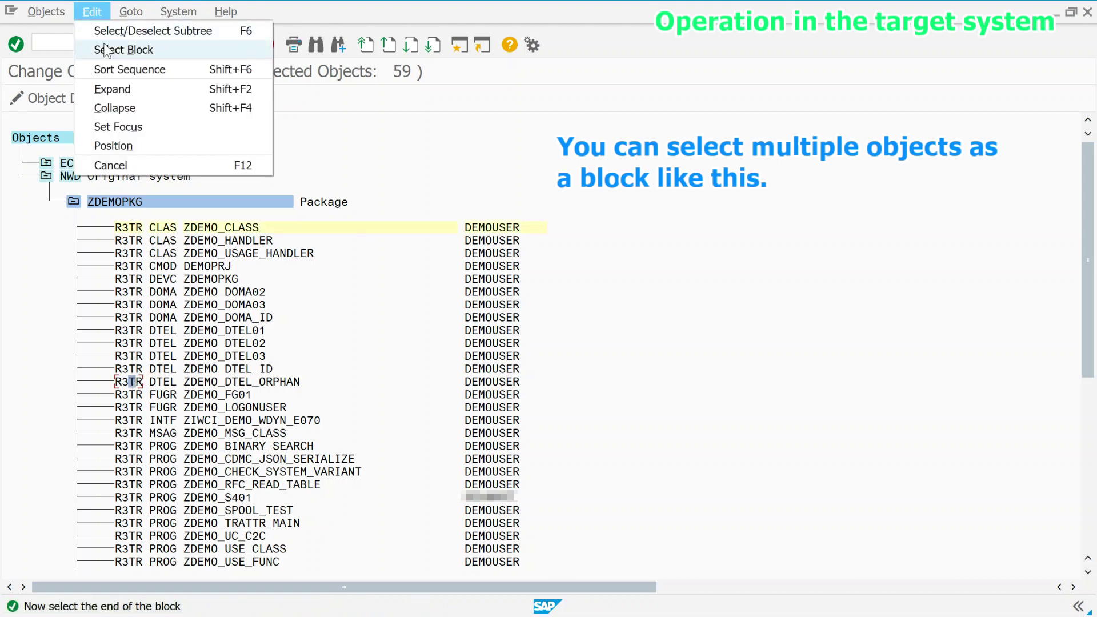
pyautogui.click(106, 50)
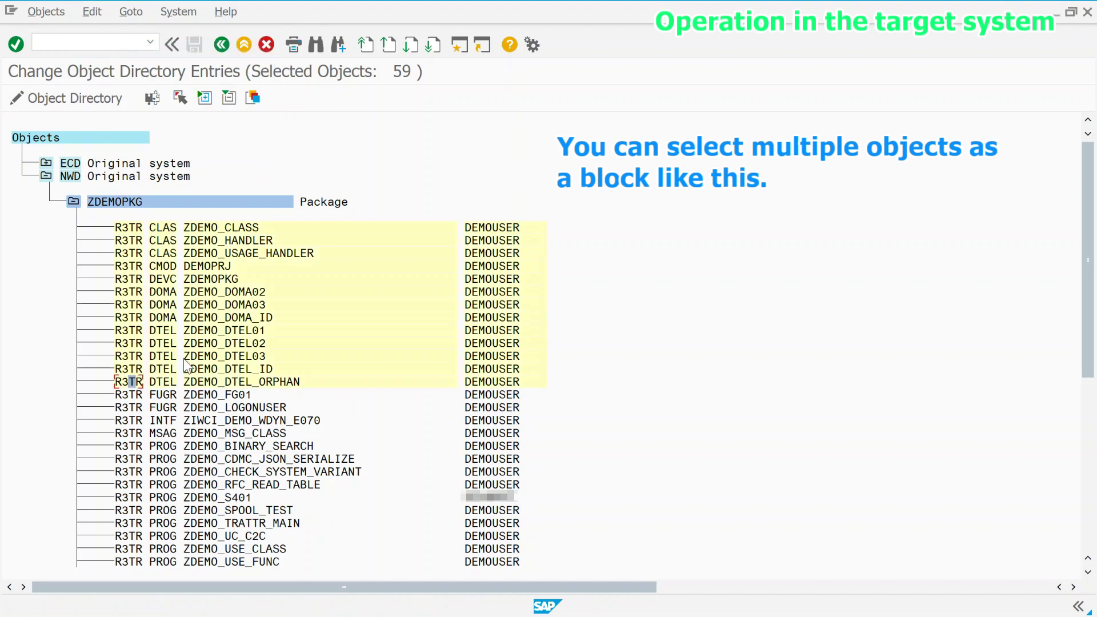
# - Change ZDEMO_CLASS and ZDEMO_HANDLER to original system ECD, leaving the remaining entries unchanged
pyautogui.click(74, 98)
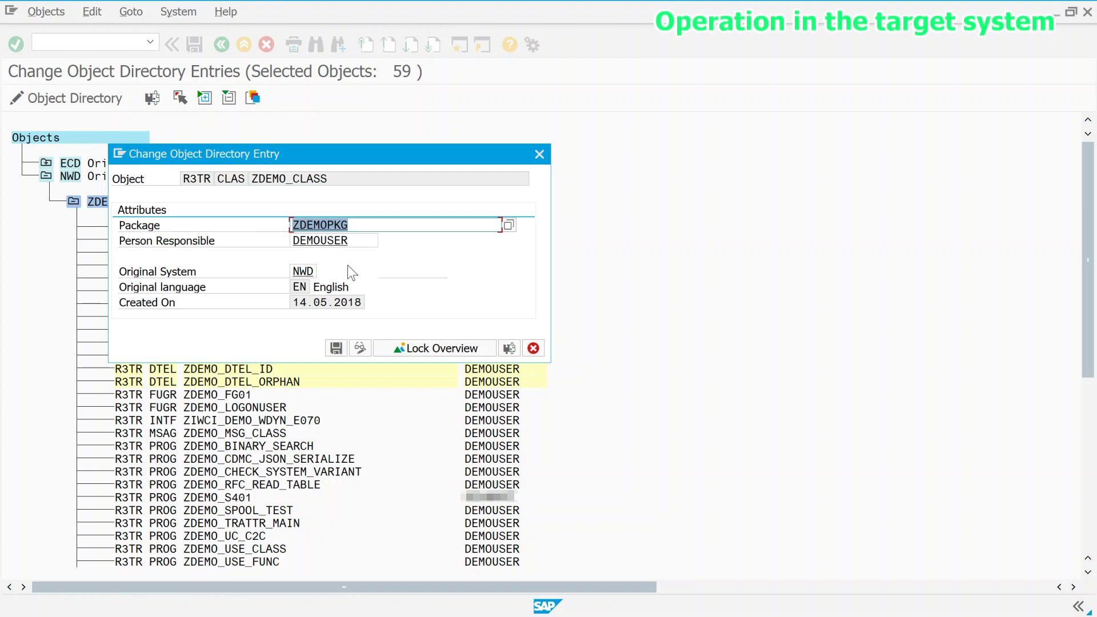
pyautogui.press('Tab')
pyautogui.press('Tab')
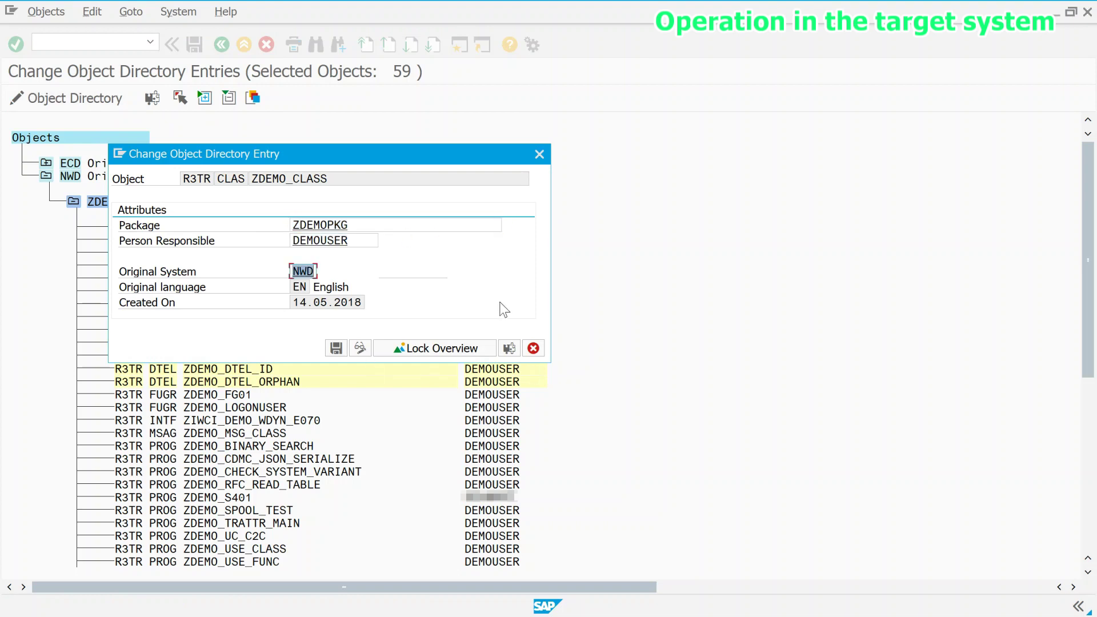
pyautogui.write('ECD')
pyautogui.click(336, 348)
pyautogui.press('Tab')
pyautogui.press('Tab')
pyautogui.write('ECD')
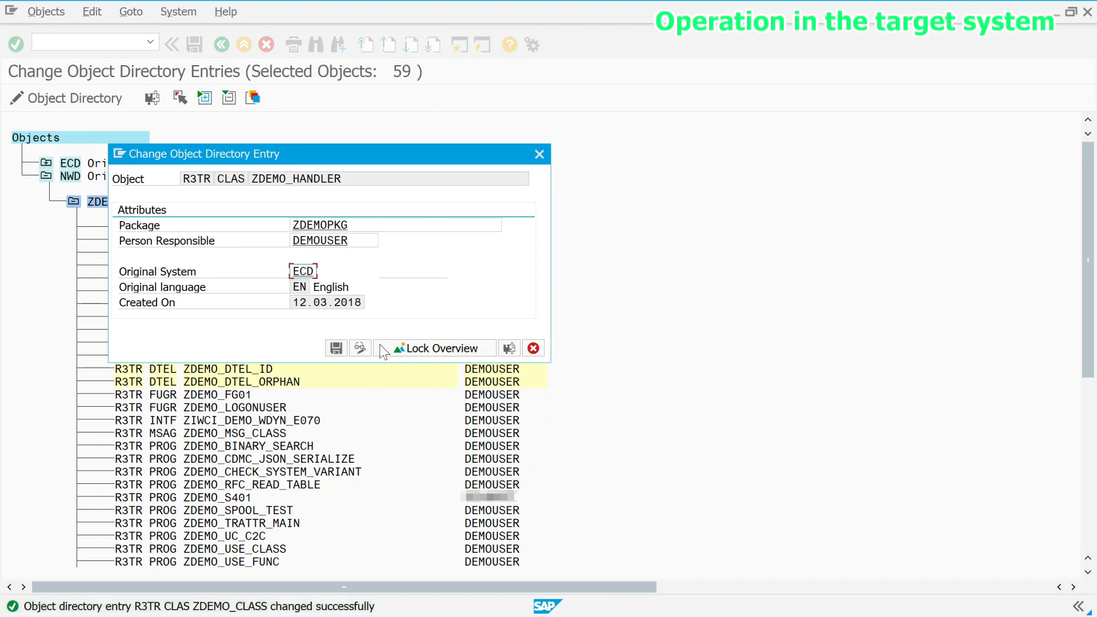
pyautogui.click(338, 348)
pyautogui.click(338, 348)
pyautogui.click(532, 349)
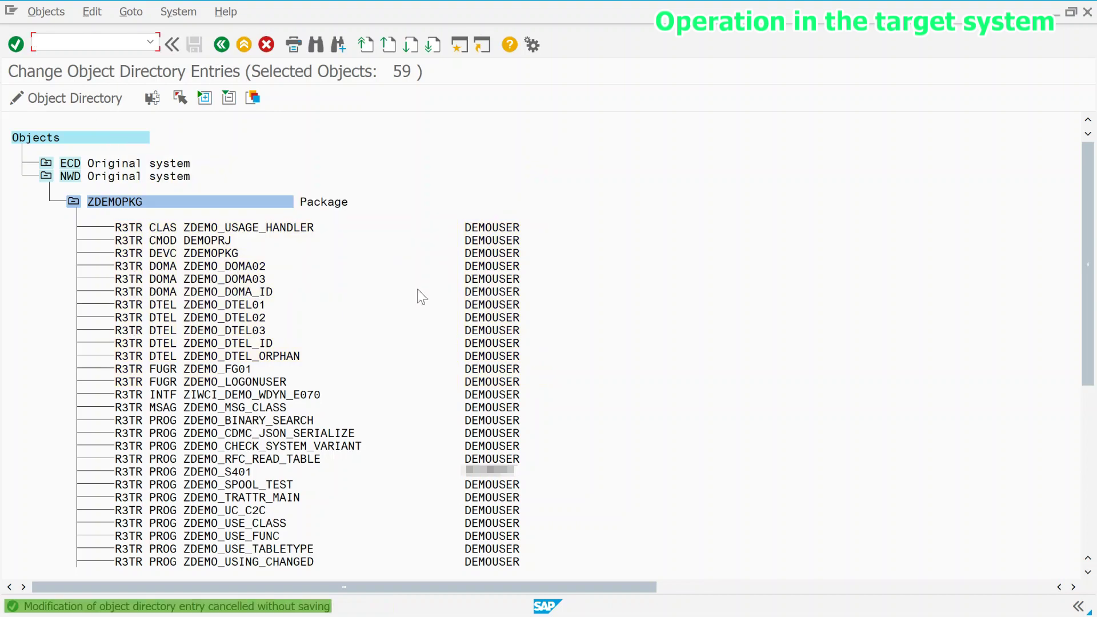
# - Expand ECD > ZDEMOPKG to show its eight objects
pyautogui.click(47, 163)
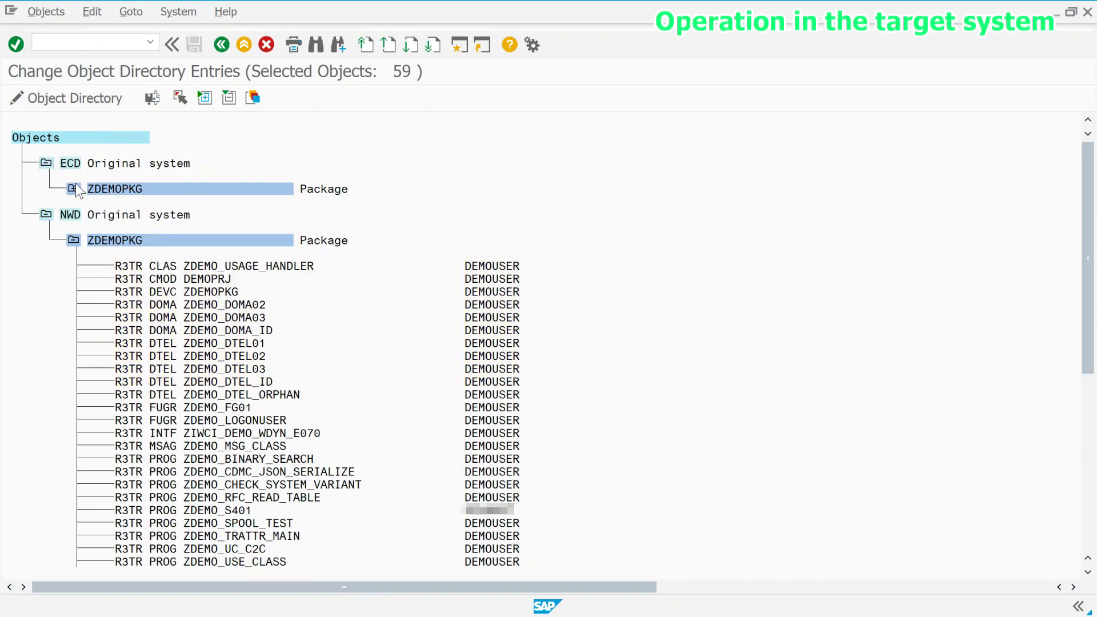
pyautogui.click(75, 184)
pyautogui.click(100, 44)
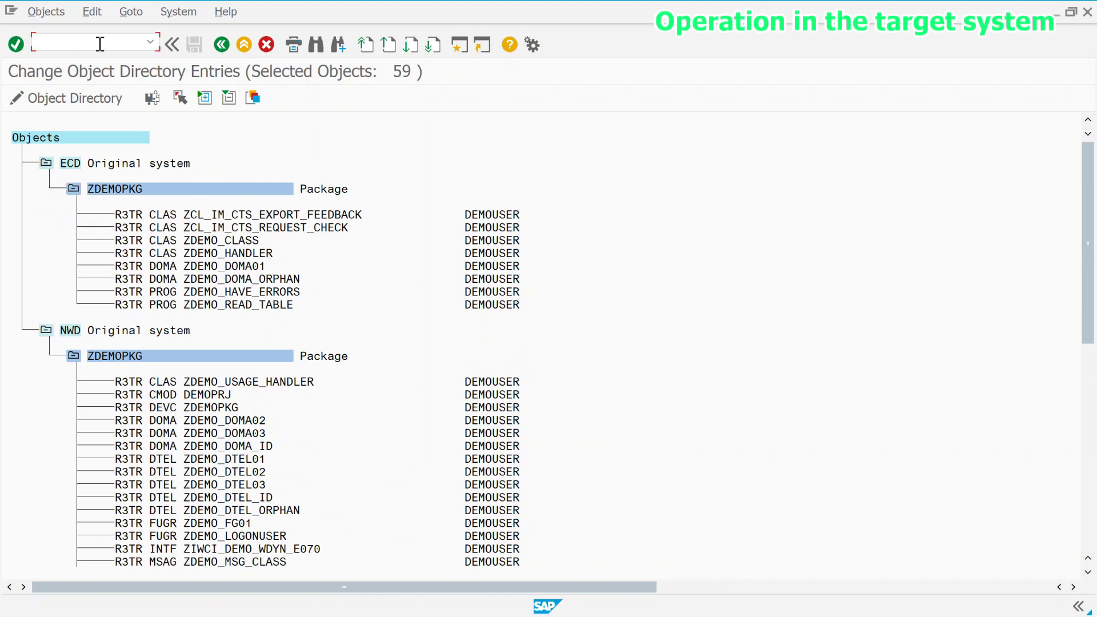
# - In SE16, list TADIR entries with DEVCLASS ZDEMOPKG and inspect their SRCSYSTEM values
pyautogui.write('/nse16')
pyautogui.press('Return')
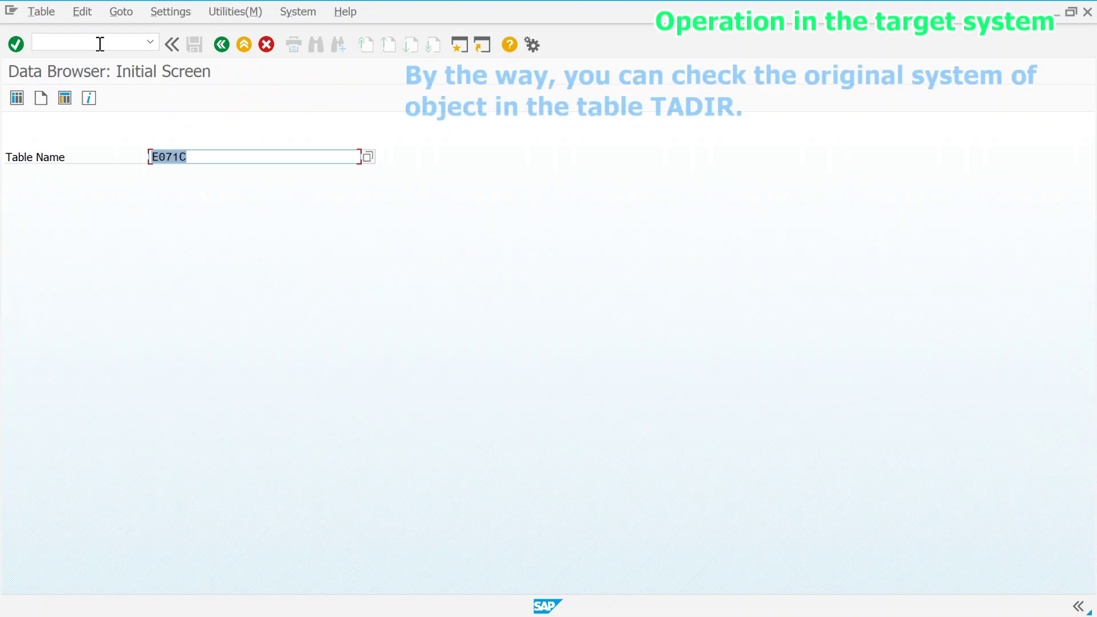
pyautogui.write('TADIR')
pyautogui.press('Return')
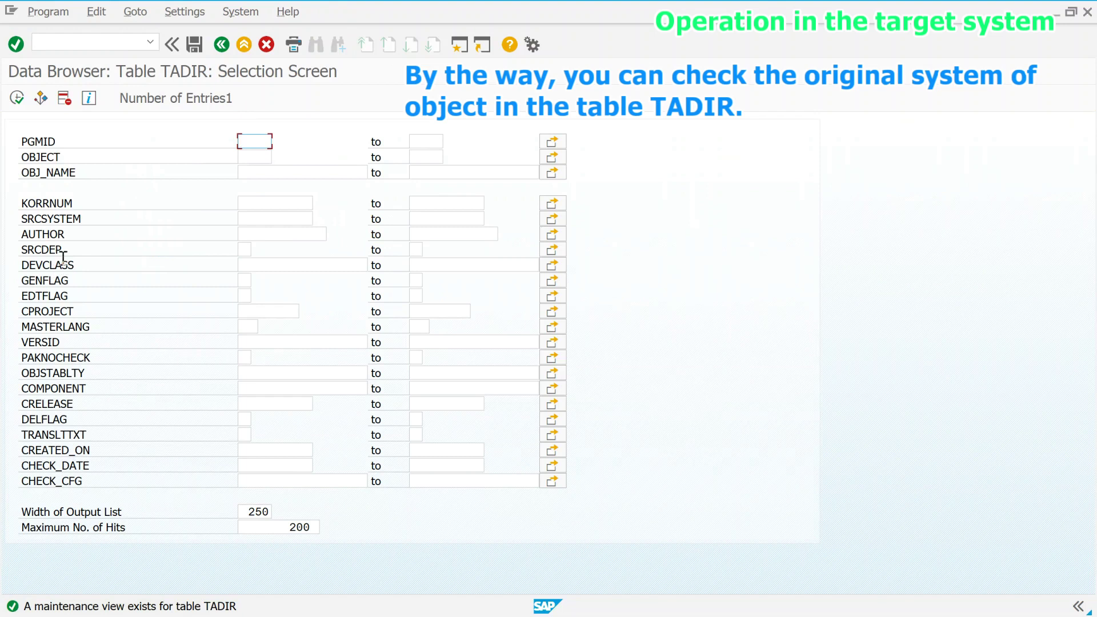
pyautogui.click(258, 263)
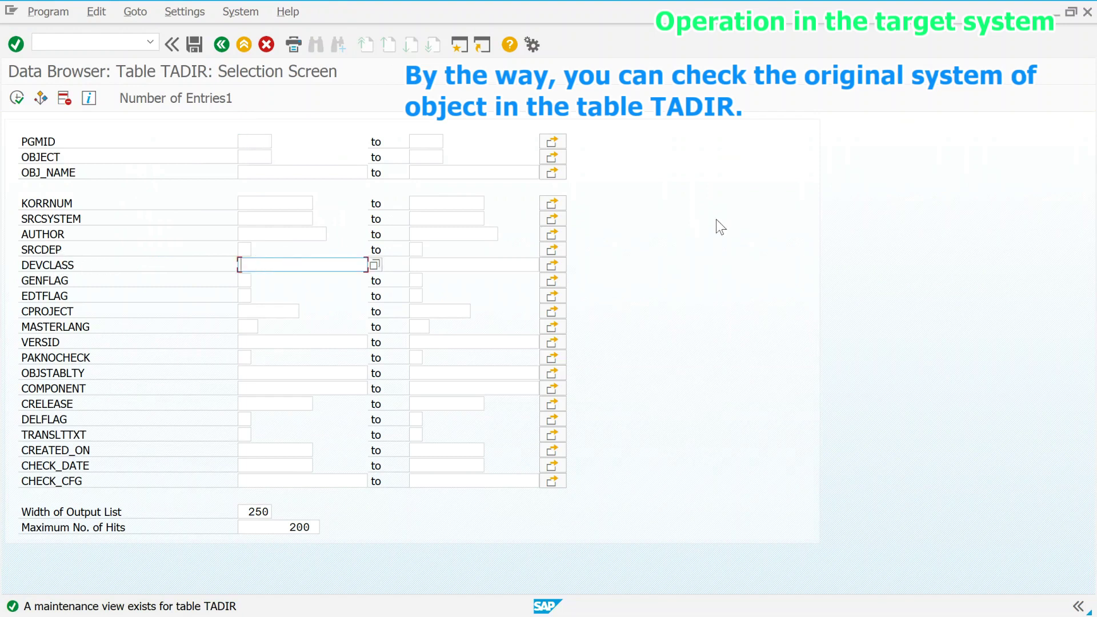
pyautogui.write('zdemopkg')
pyautogui.press('F8')
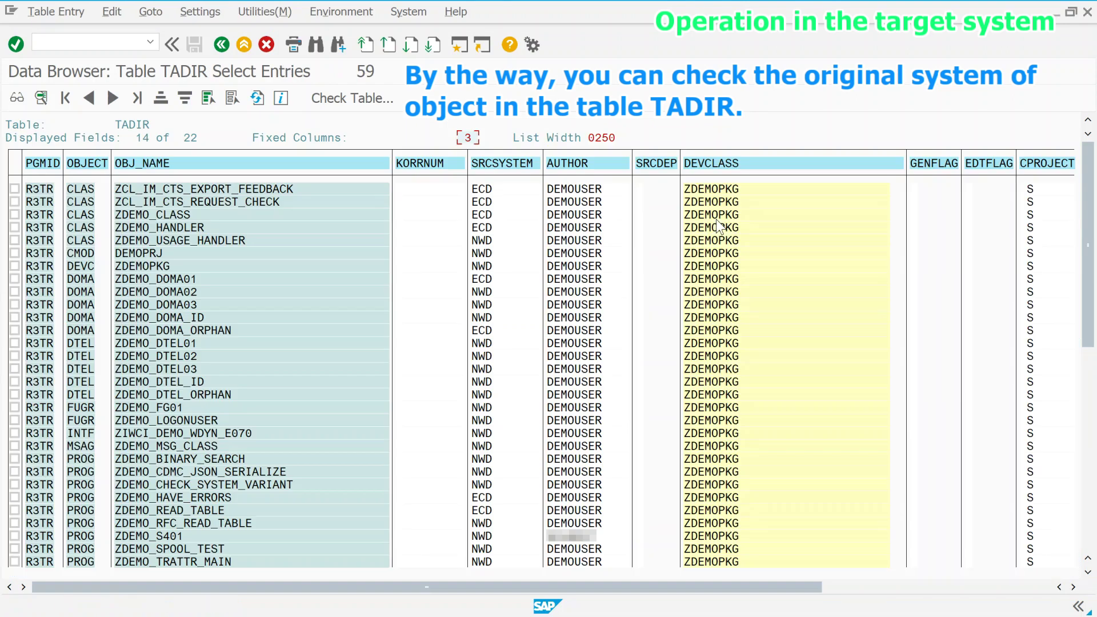
pyautogui.moveTo(489, 190); pyautogui.dragTo(500, 433)
# - Add SRCSYSTEM NWD to the TADIR selection to show the 51 remaining NWD entries
pyautogui.click(225, 53)
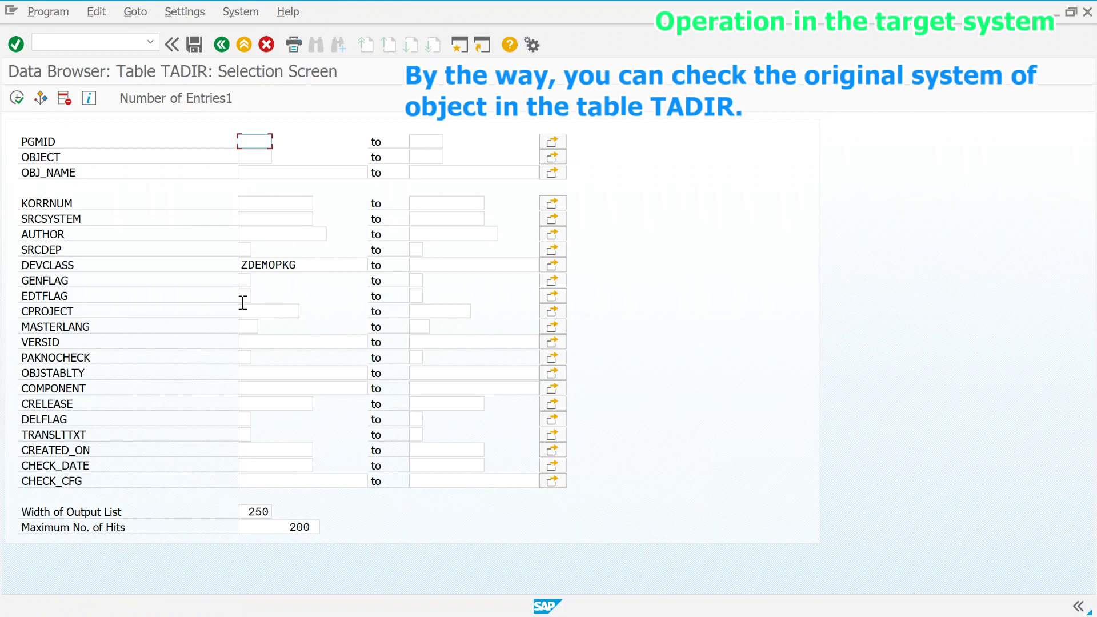
pyautogui.click(246, 219)
pyautogui.write('NWD')
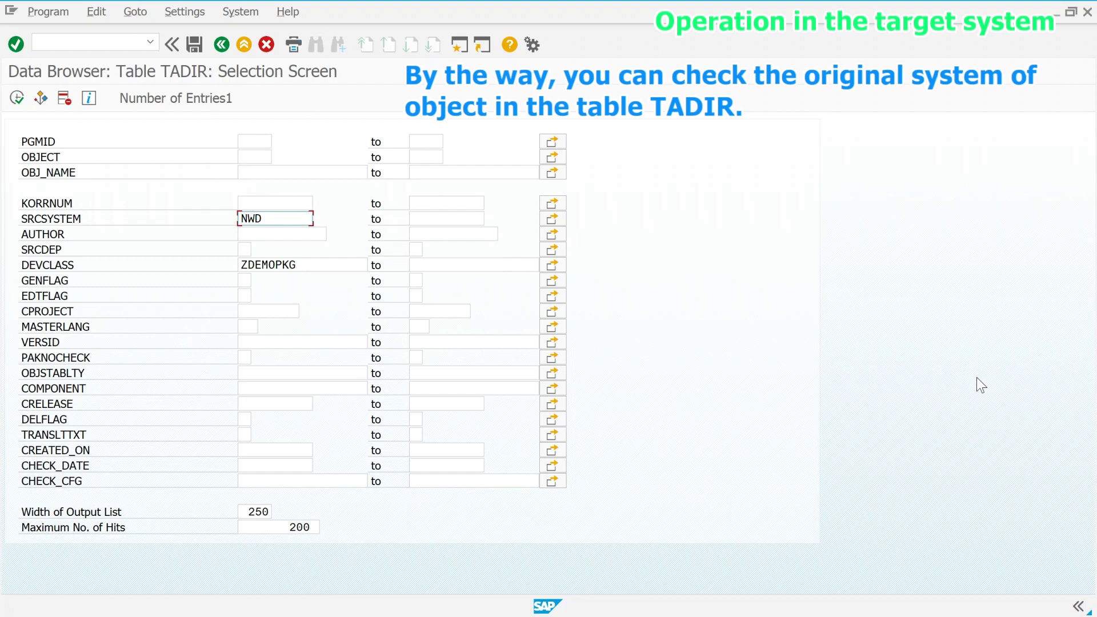
pyautogui.press('F8')
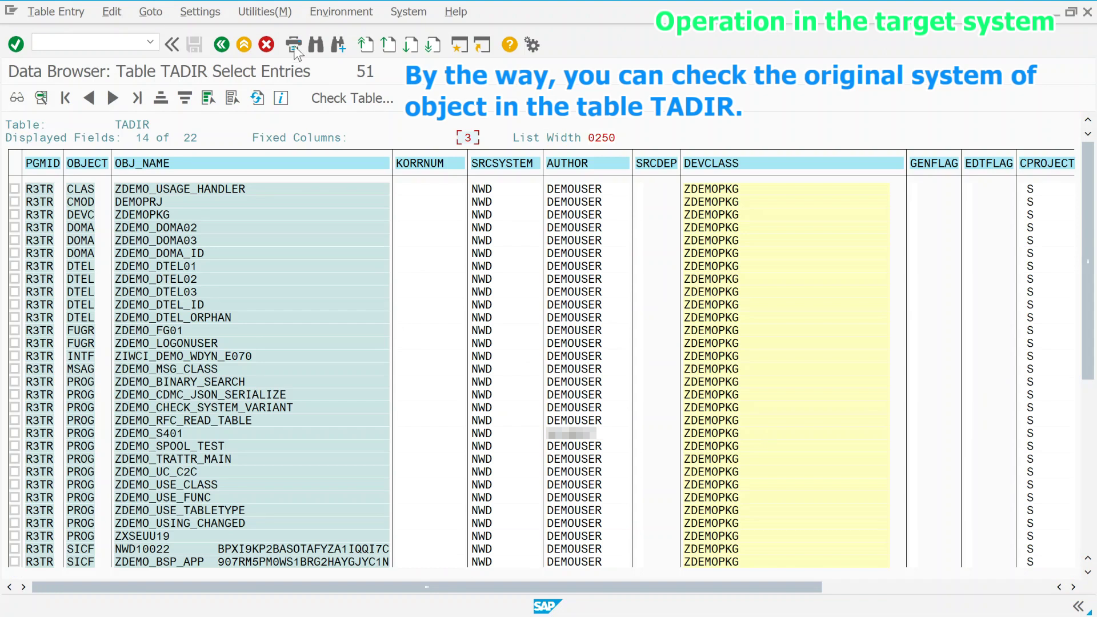
pyautogui.click(228, 43)
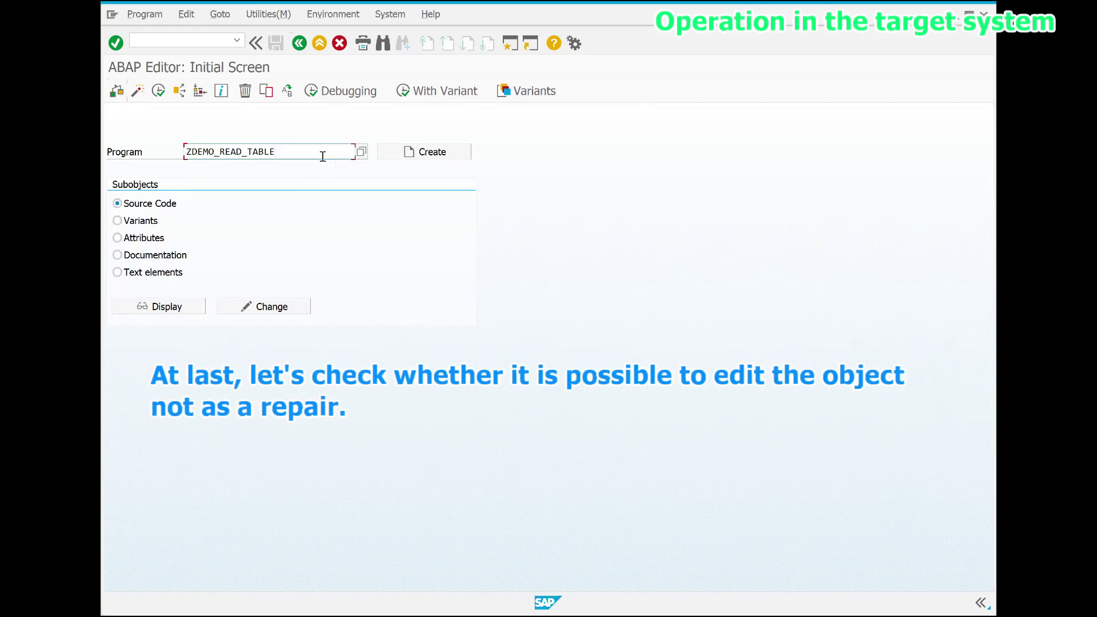
# - Check through Goto > Object Directory Entry that ZDEMO_READ_TABLE's original system is ECD
pyautogui.click(227, 16)
pyautogui.click(243, 65)
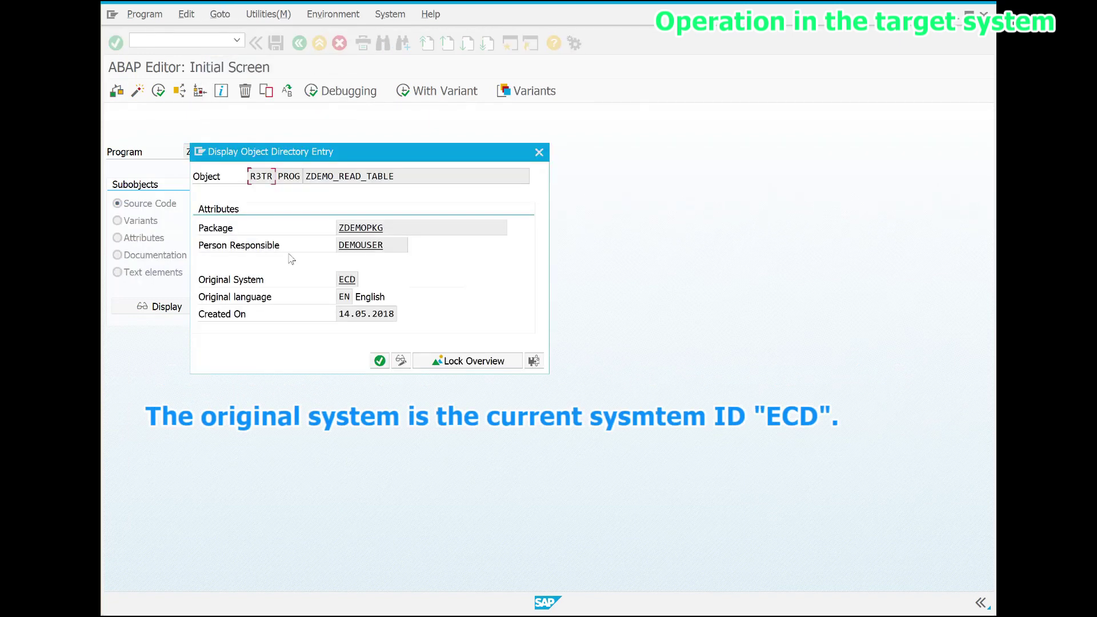
pyautogui.click(354, 279)
pyautogui.click(412, 275)
pyautogui.click(381, 362)
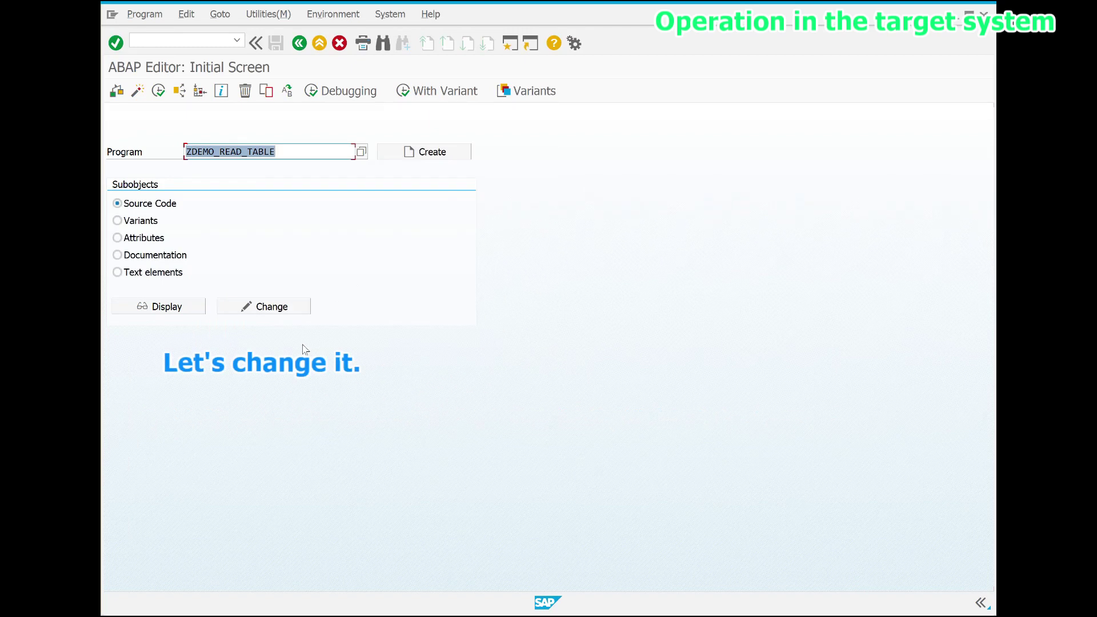
# - After ENDLOOP, add the comment '" test after changing the original system' and a WRITE statement
pyautogui.click(290, 307)
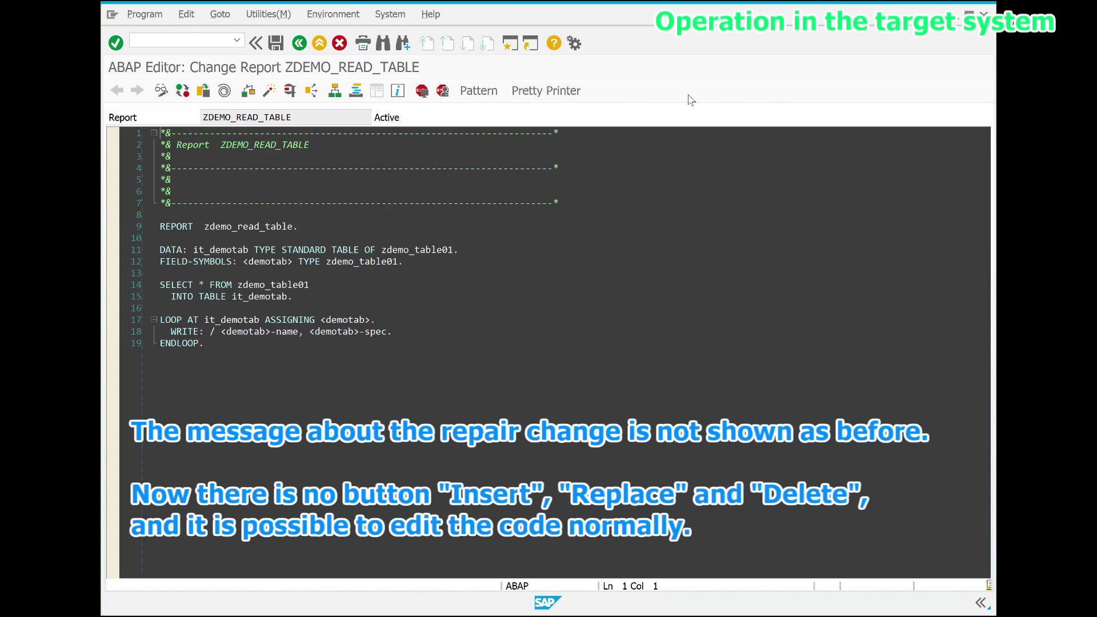
pyautogui.click(325, 349)
pyautogui.press('Return')
pyautogui.write('"')
pyautogui.write(' tes')
pyautogui.write('t after ')
pyautogui.write('changing the ')
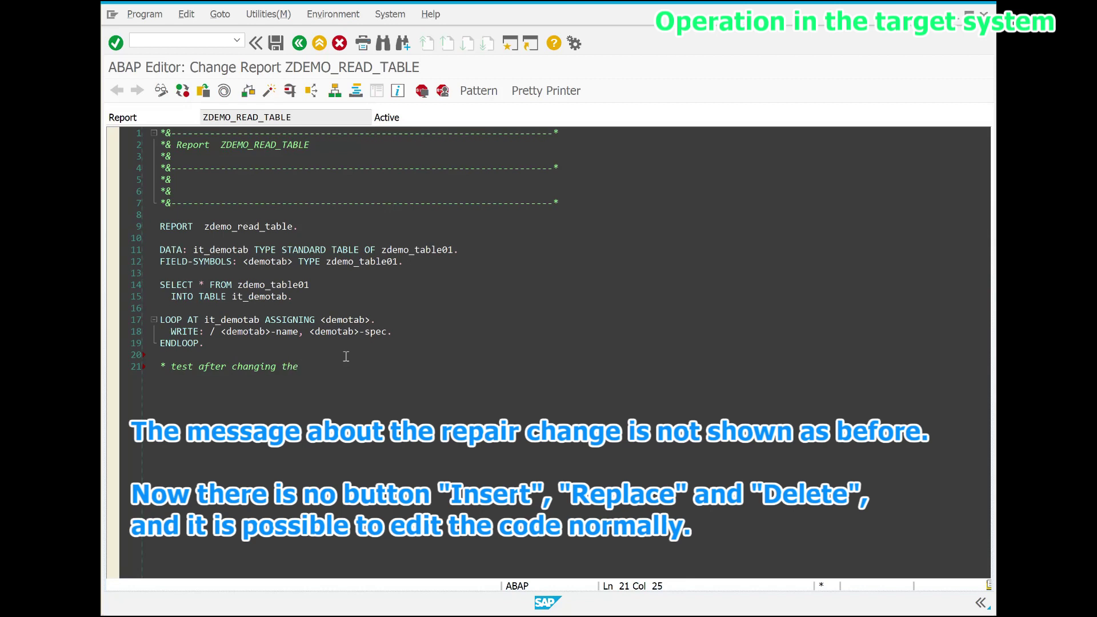
pyautogui.write('original system')
pyautogui.press('Return')
pyautogui.write('write: /')
pyautogui.write('nal')
pyautogui.write("'.")
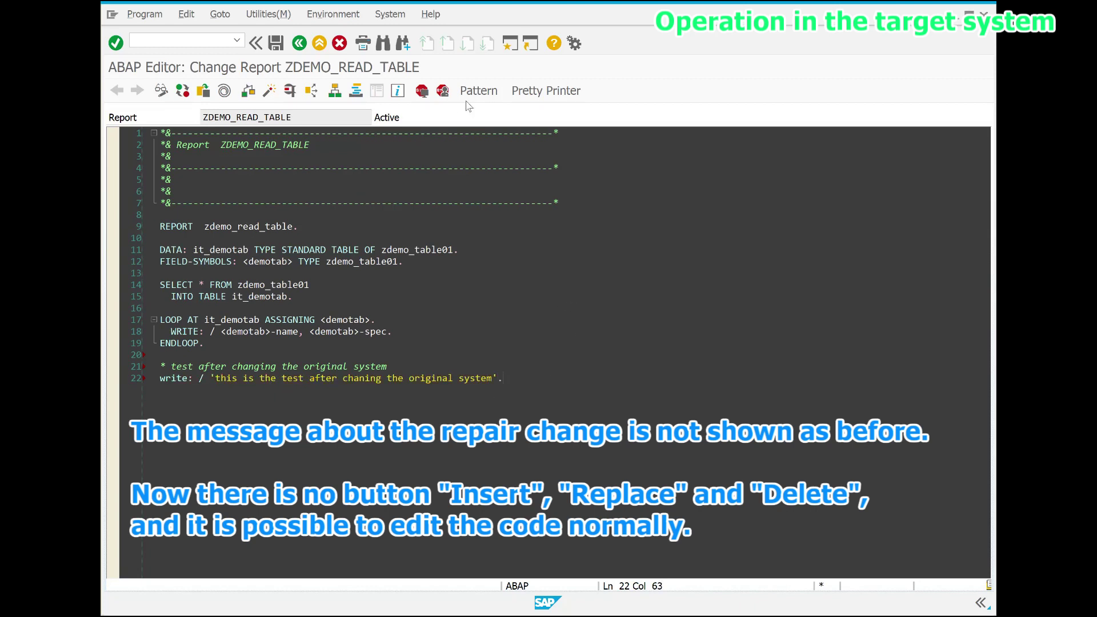
# - Run Pretty Printer, check the syntax, and activate the program
pyautogui.click(533, 91)
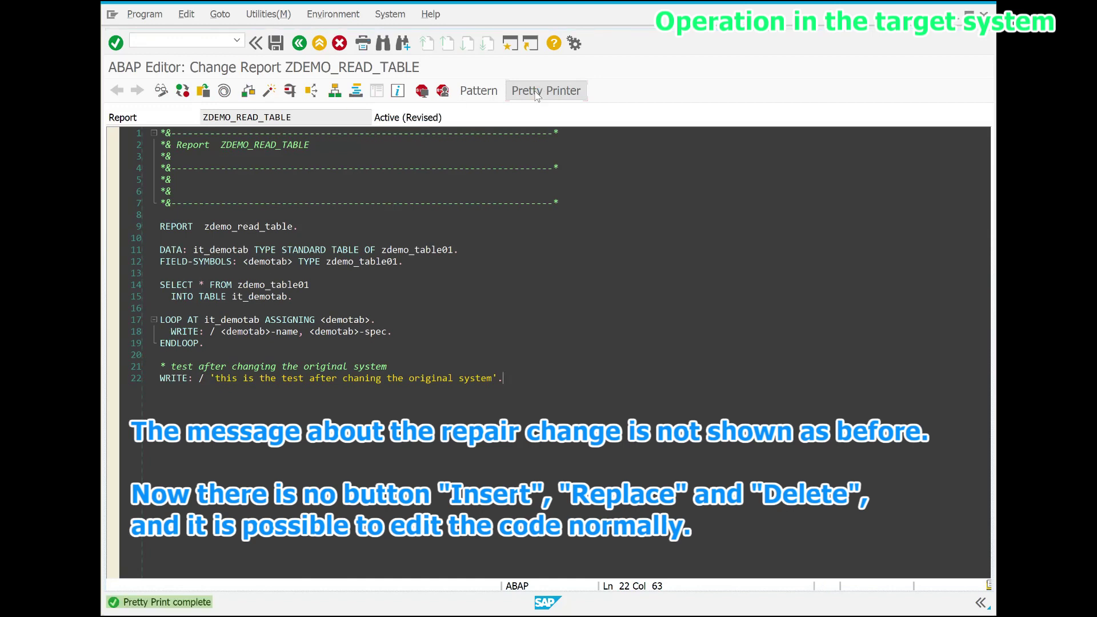
pyautogui.click(250, 91)
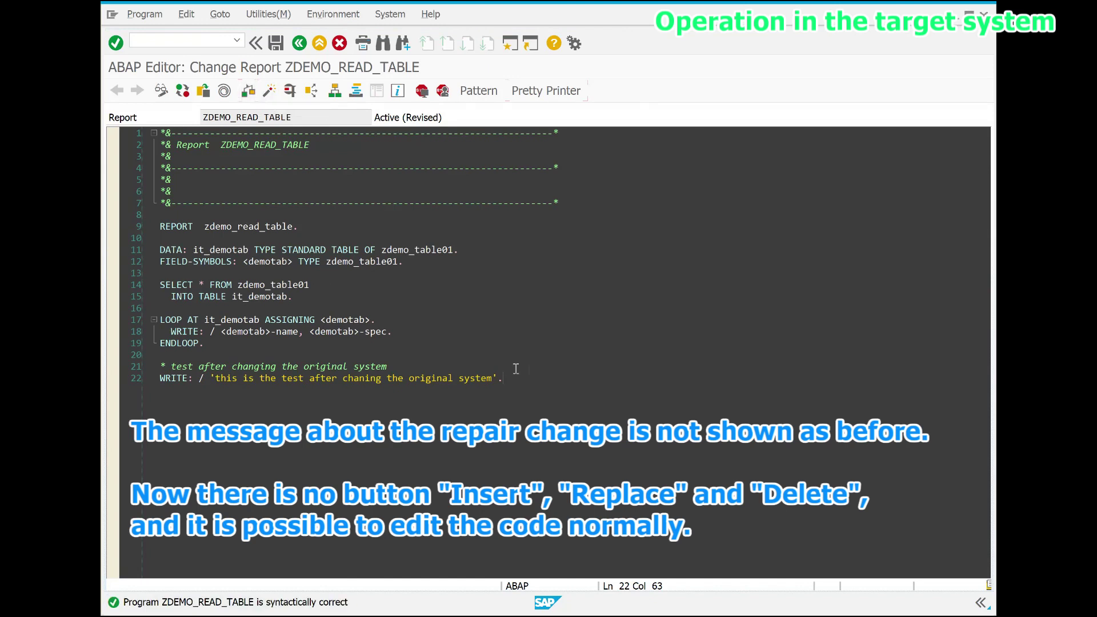
pyautogui.click(268, 94)
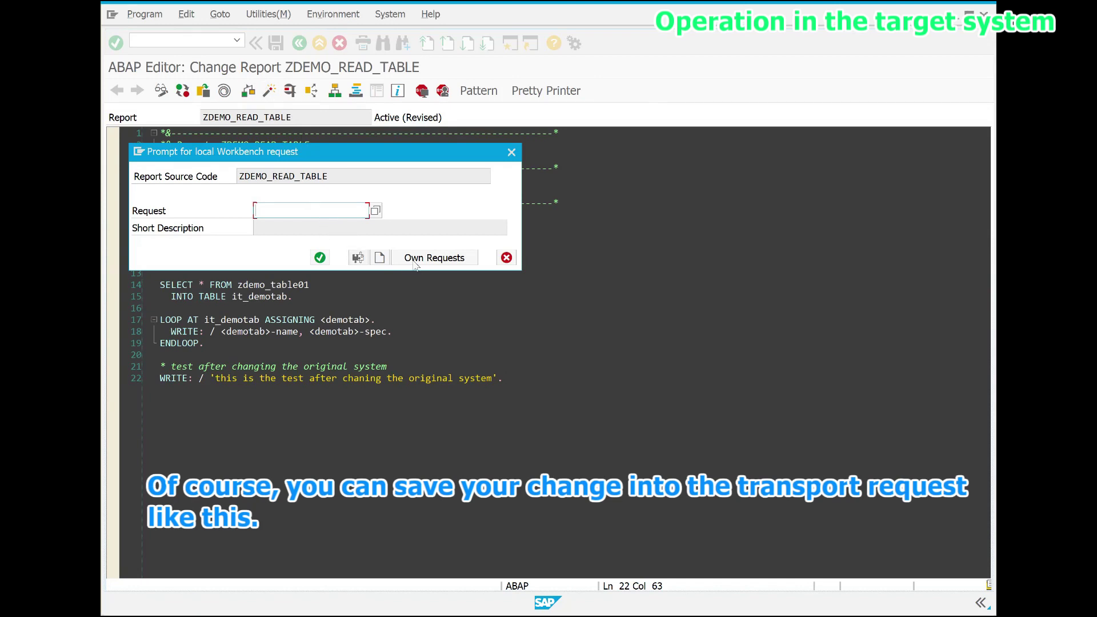
# - Create workbench request ECDK901131 'test after original system change' and record the change in it
pyautogui.click(380, 258)
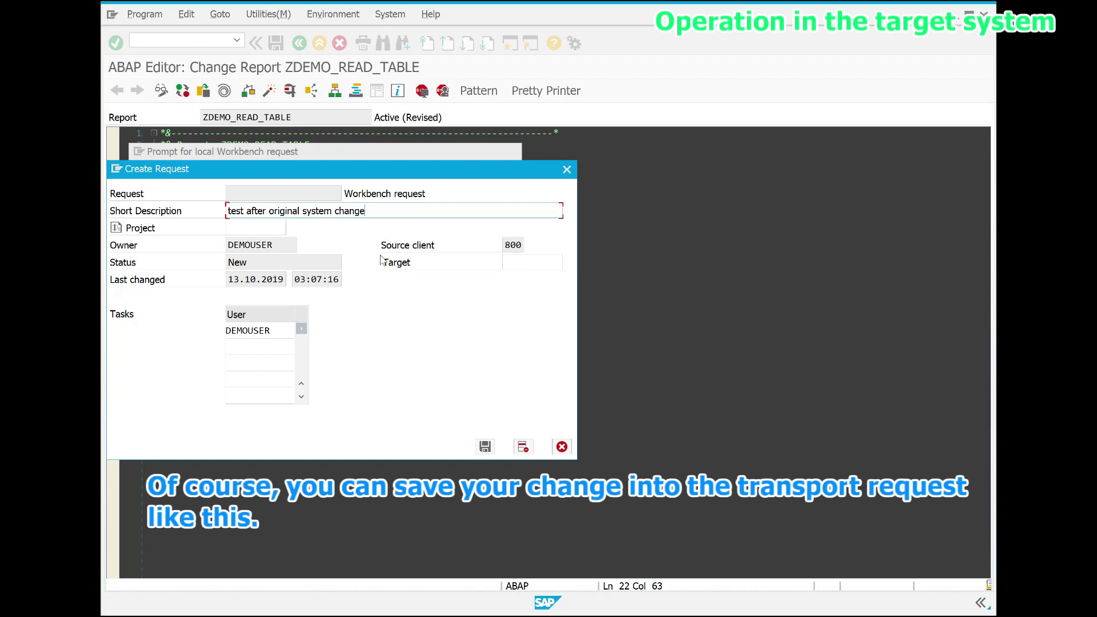
pyautogui.click(479, 450)
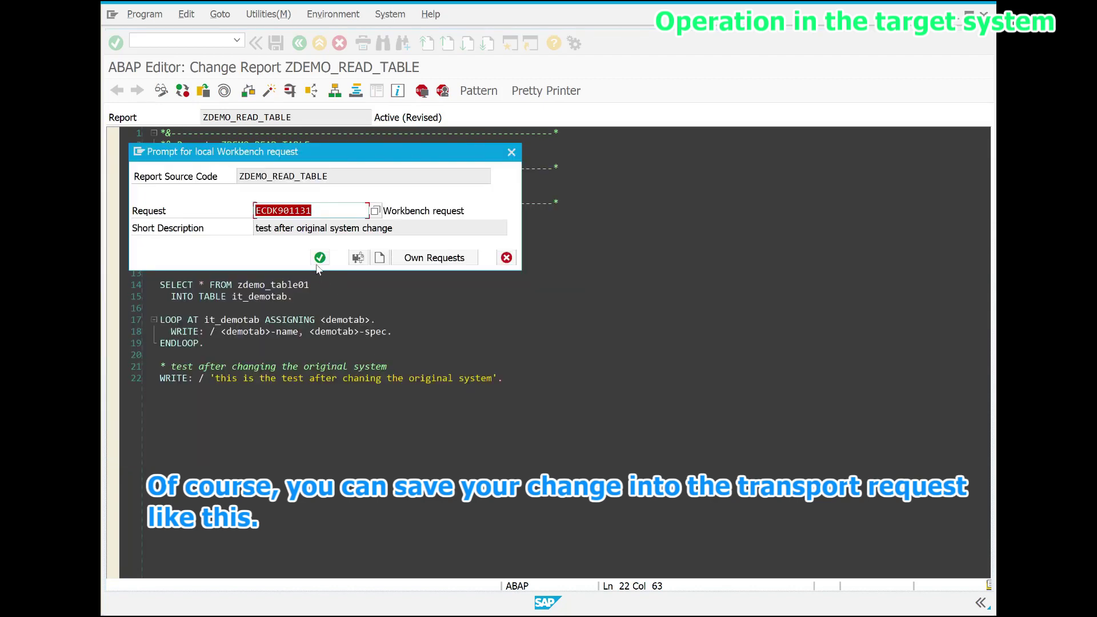
pyautogui.click(319, 259)
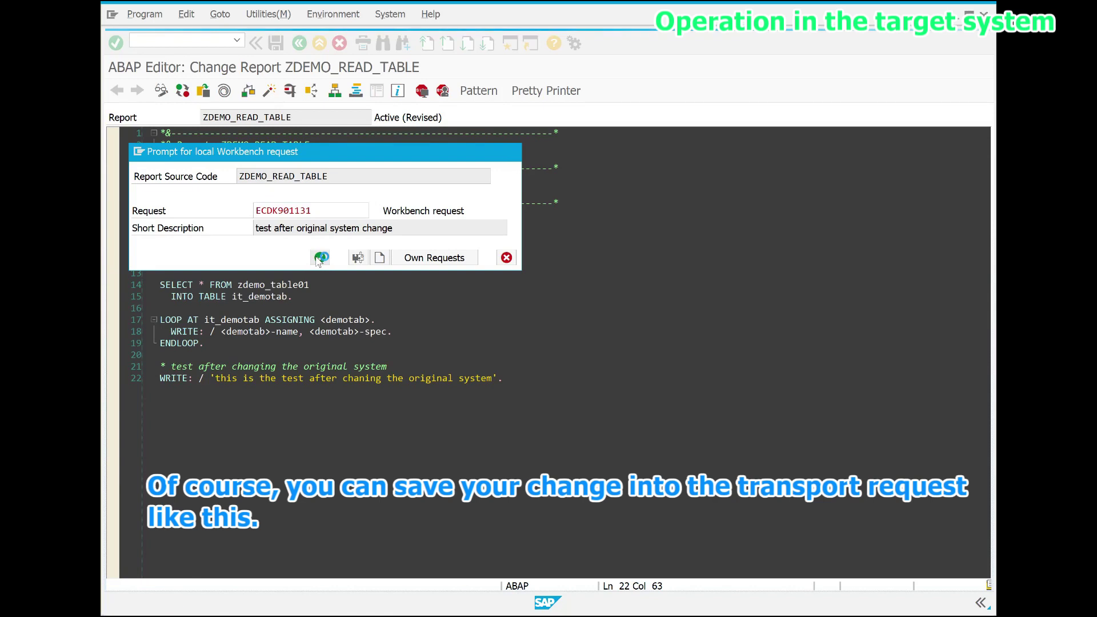